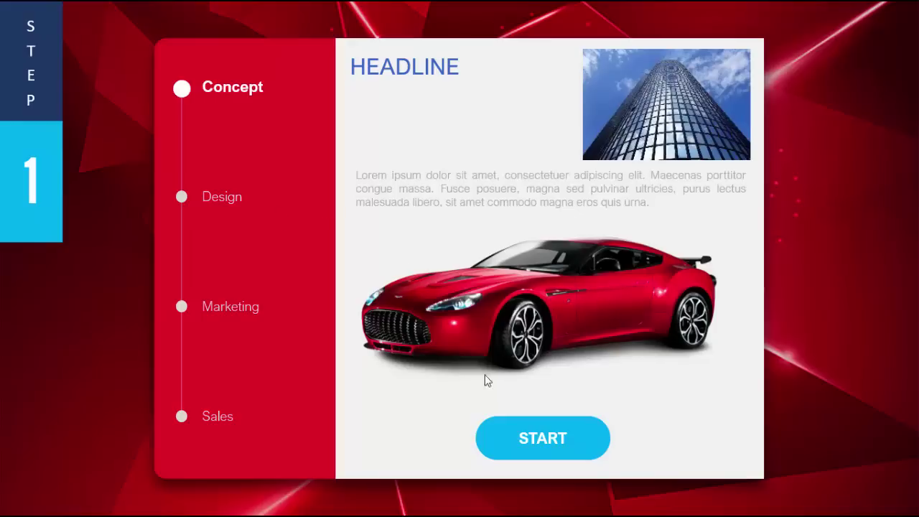
Advance the red slideshow through Design, Marketing and Sales, step back to step 1, then forward again.
{"action": "left_click", "coordinate": [698, 353]}
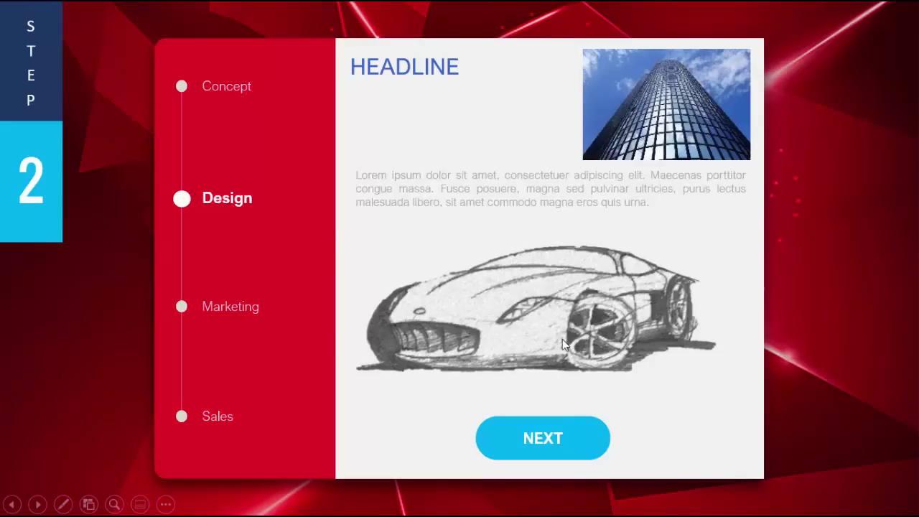
{"action": "left_click", "coordinate": [635, 425]}
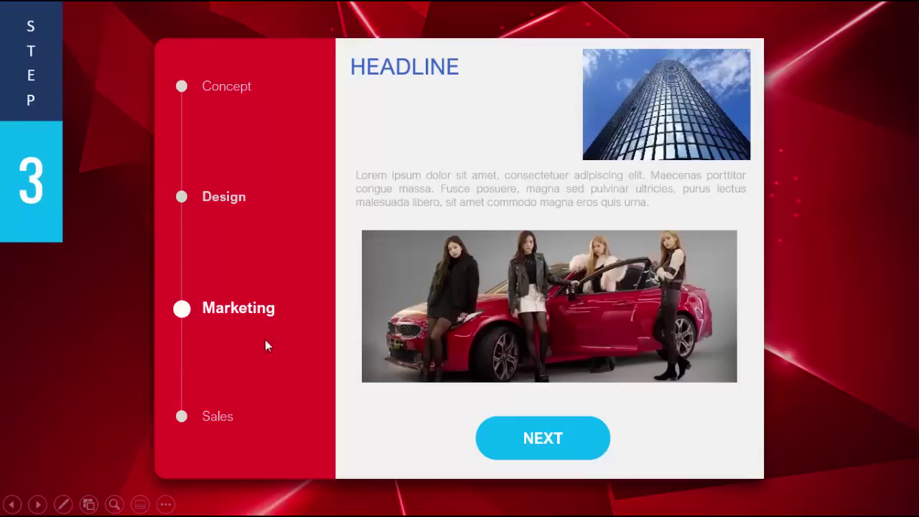
{"action": "left_click", "coordinate": [292, 379]}
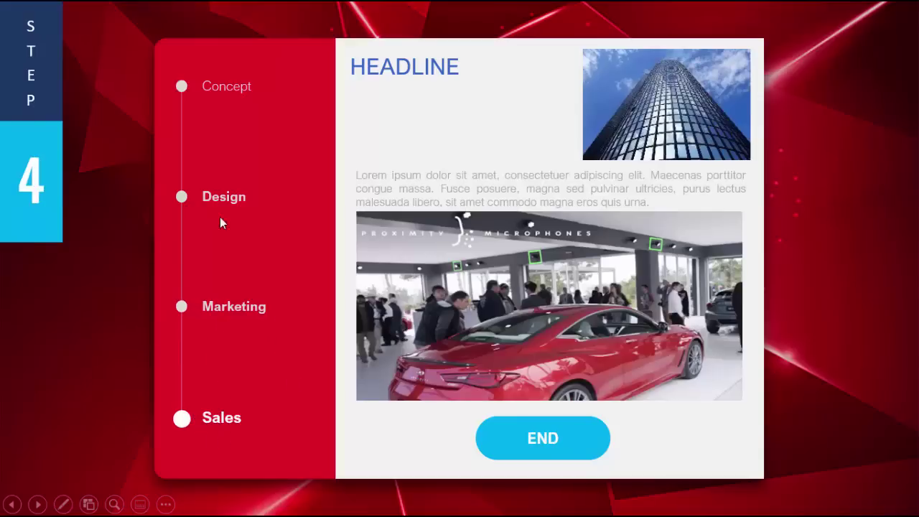
{"action": "key", "text": "Left"}
{"action": "key", "text": "Left"}
{"action": "key", "text": "Left"}
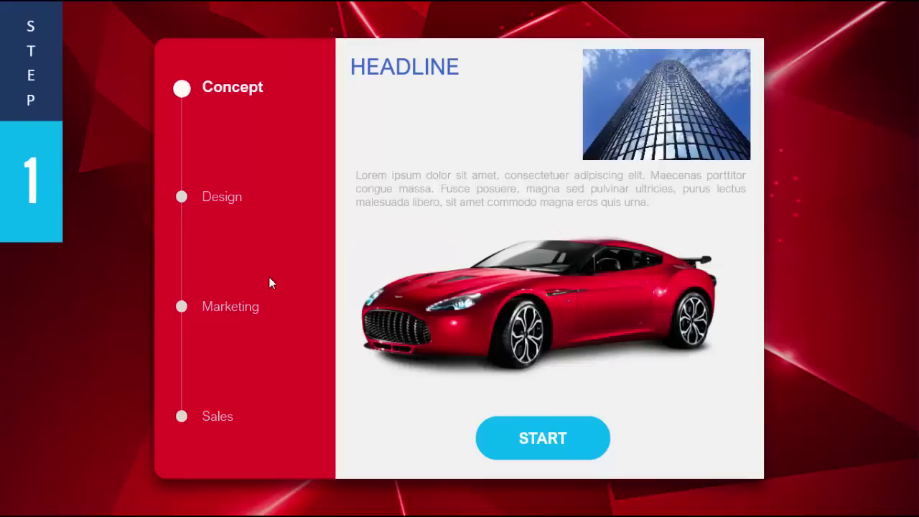
{"action": "key", "text": "Right"}
{"action": "key", "text": "Right"}
{"action": "key", "text": "Right"}
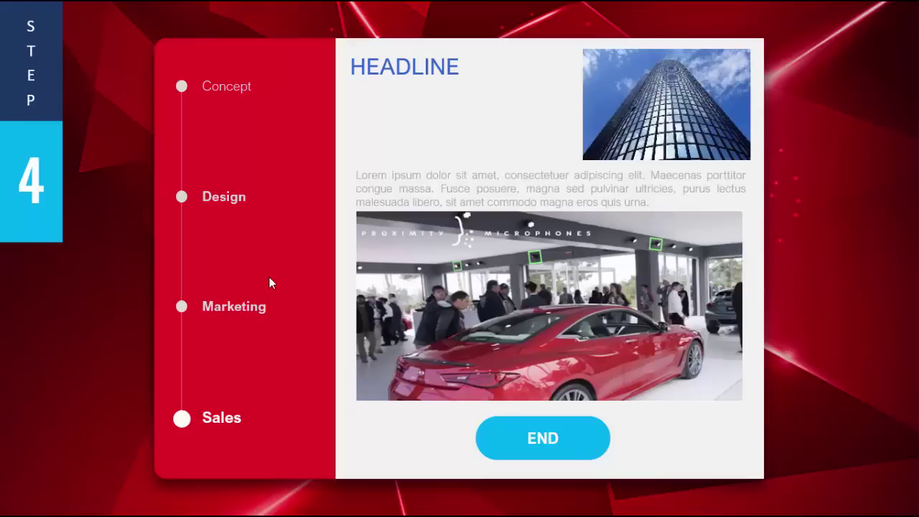
Play the blue-background version from step 1 through step 3, with Marketing highlighted.
{"action": "key", "text": "Home"}
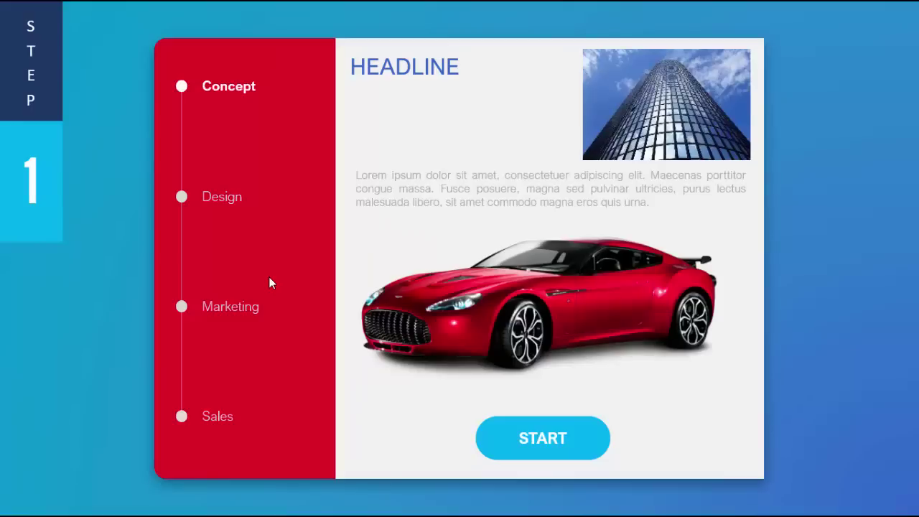
{"action": "key", "text": "Right"}
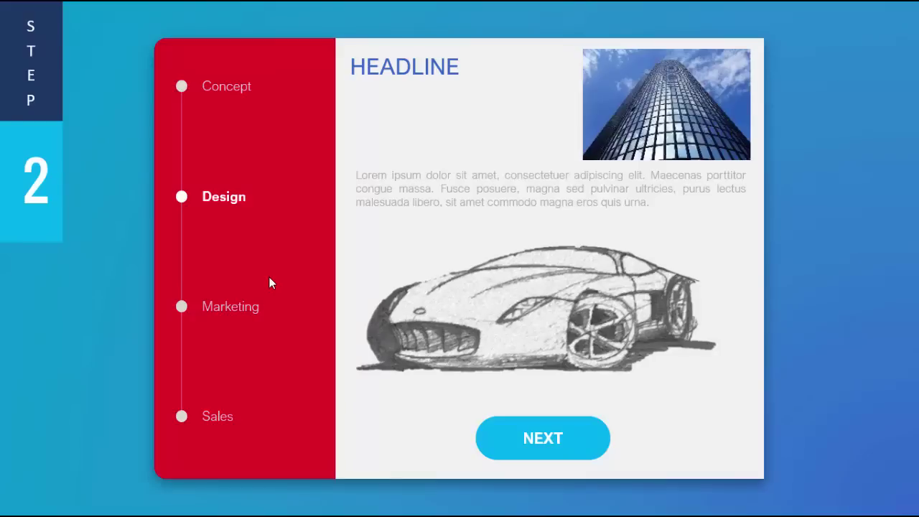
{"action": "key", "text": "Right"}
{"action": "key", "text": "Right"}
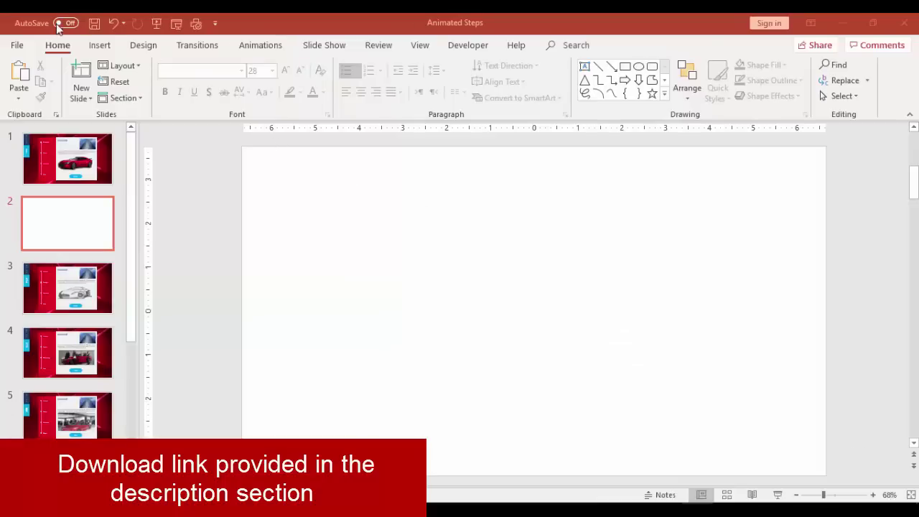
Insert a rounded rectangle shape onto slide 2.
{"action": "left_click", "coordinate": [100, 45]}
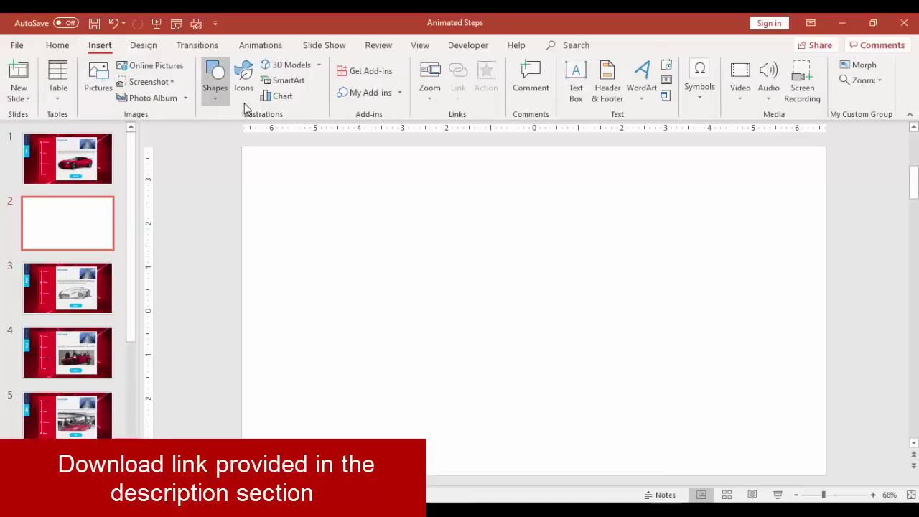
{"action": "left_click", "coordinate": [214, 88]}
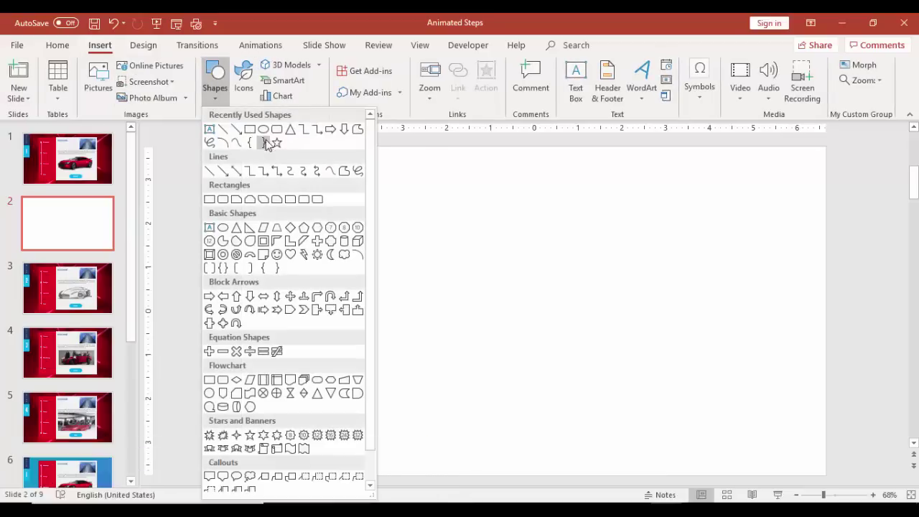
{"action": "left_click", "coordinate": [224, 201]}
{"action": "left_click", "coordinate": [392, 229]}
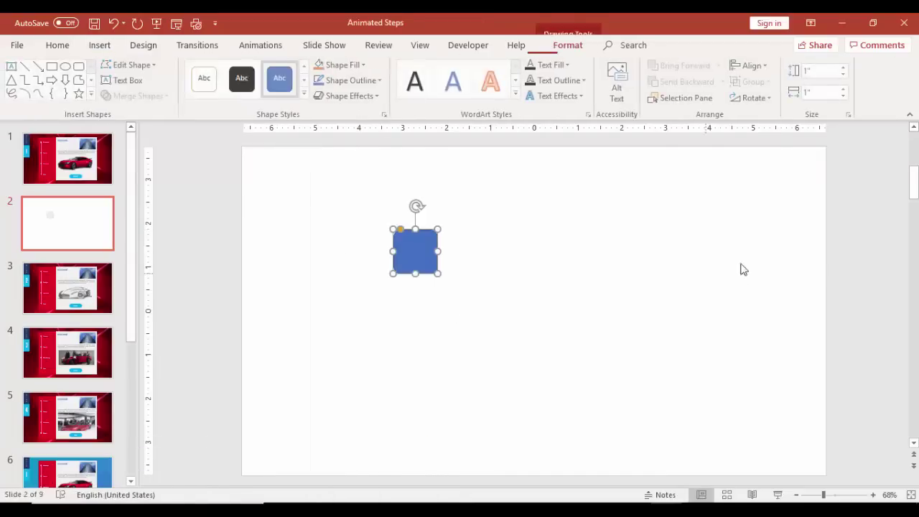
Size the rectangle to 6.4" by 8.8", centre it and flatten its corners nearly square.
{"action": "left_click", "coordinate": [824, 72]}
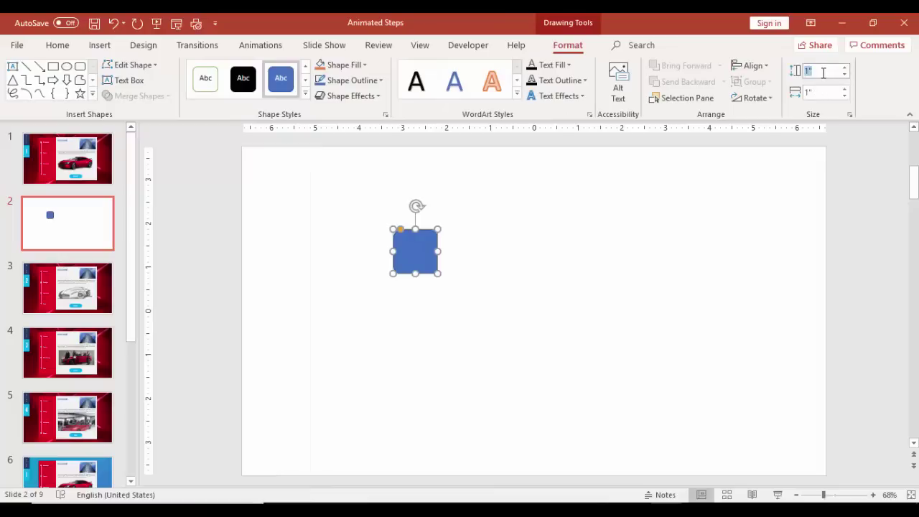
{"action": "type", "text": "6."}
{"action": "type", "text": "5"}
{"action": "type", "text": "4"}
{"action": "left_click", "coordinate": [825, 92]}
{"action": "type", "text": "8."}
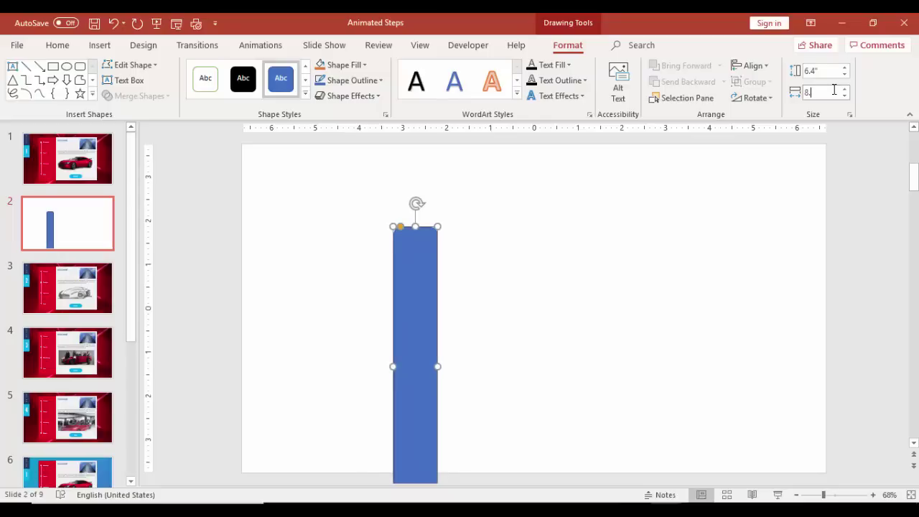
{"action": "type", "text": "8"}
{"action": "key", "text": "Return"}
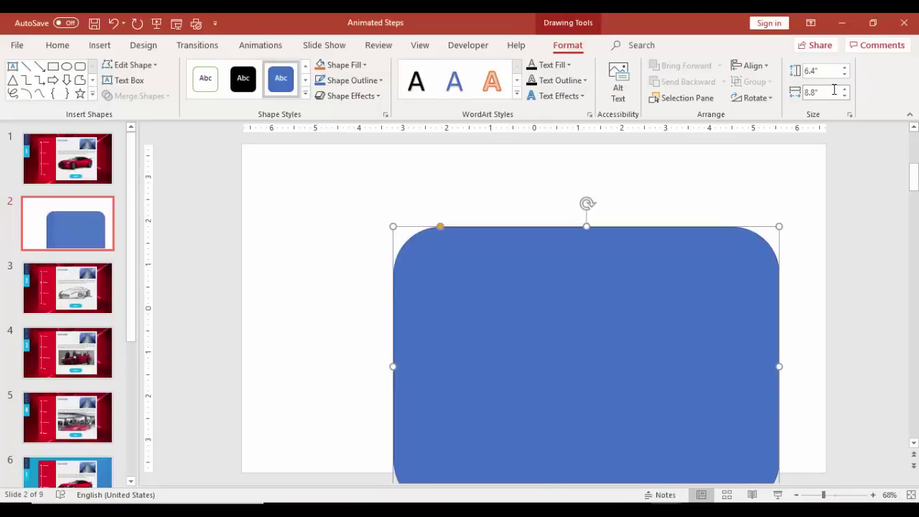
{"action": "left_click_drag", "start_coordinate": [609, 312], "coordinate": [572, 263]}
{"action": "left_click_drag", "start_coordinate": [407, 175], "coordinate": [365, 175]}
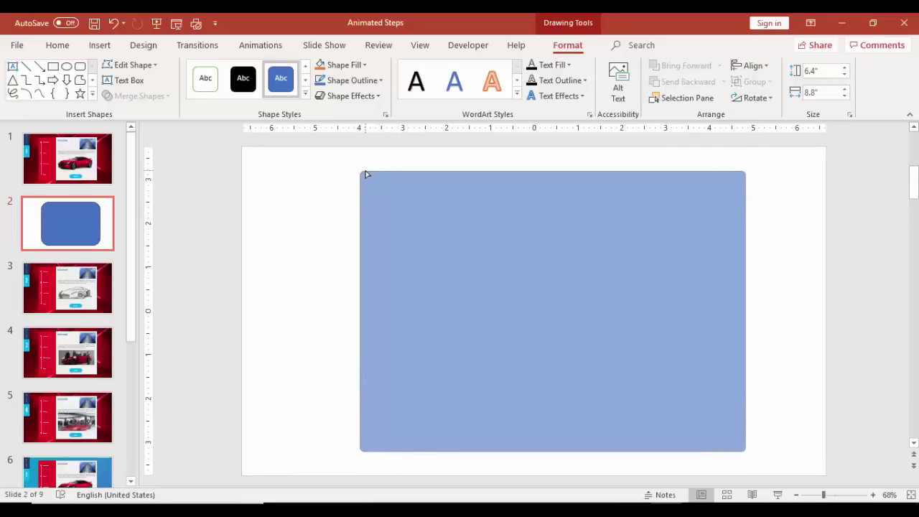
Finish squaring the corners and remove the rectangle's outline.
{"action": "left_click_drag", "start_coordinate": [365, 174], "coordinate": [362, 175]}
{"action": "left_click", "coordinate": [351, 80]}
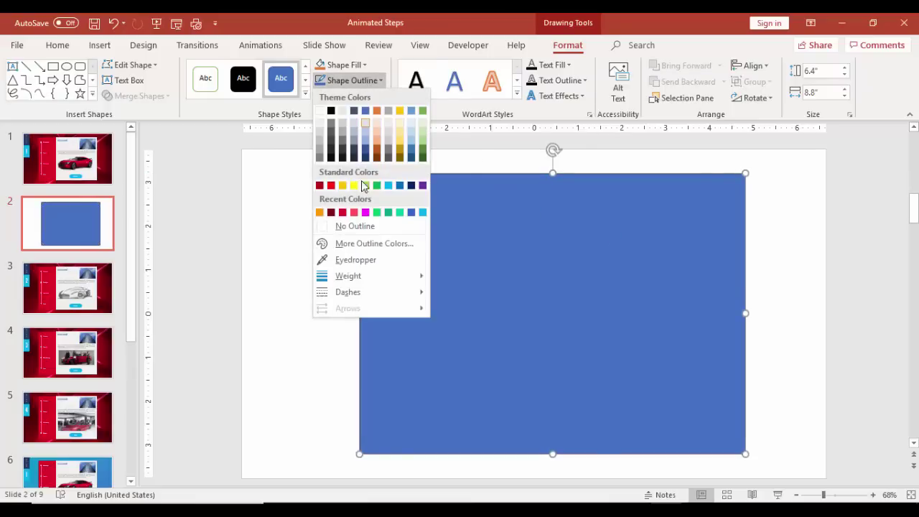
{"action": "left_click", "coordinate": [351, 225]}
Fill the rectangle with red.
{"action": "left_click", "coordinate": [816, 270]}
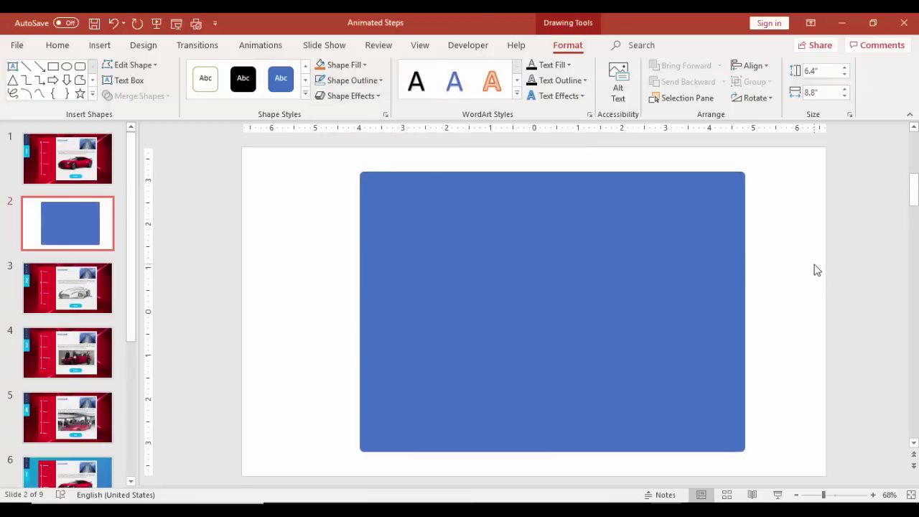
{"action": "left_click", "coordinate": [494, 256]}
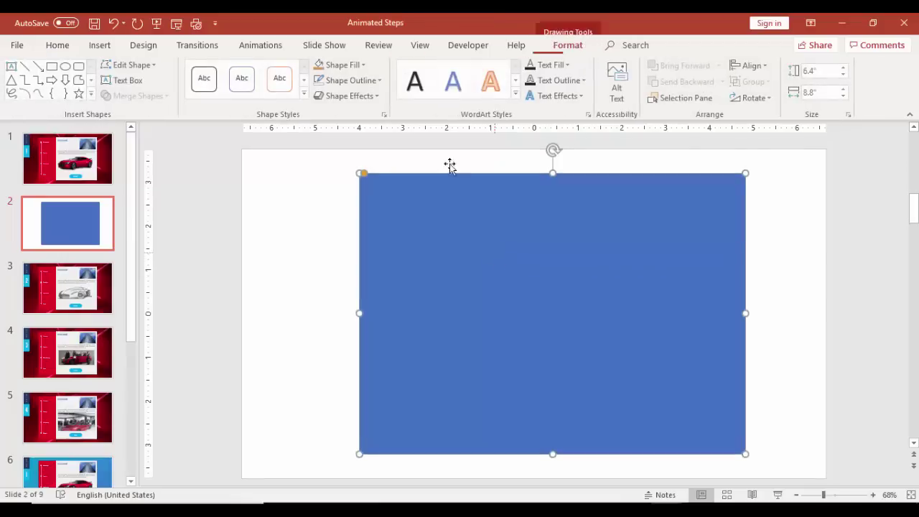
{"action": "left_click", "coordinate": [363, 65]}
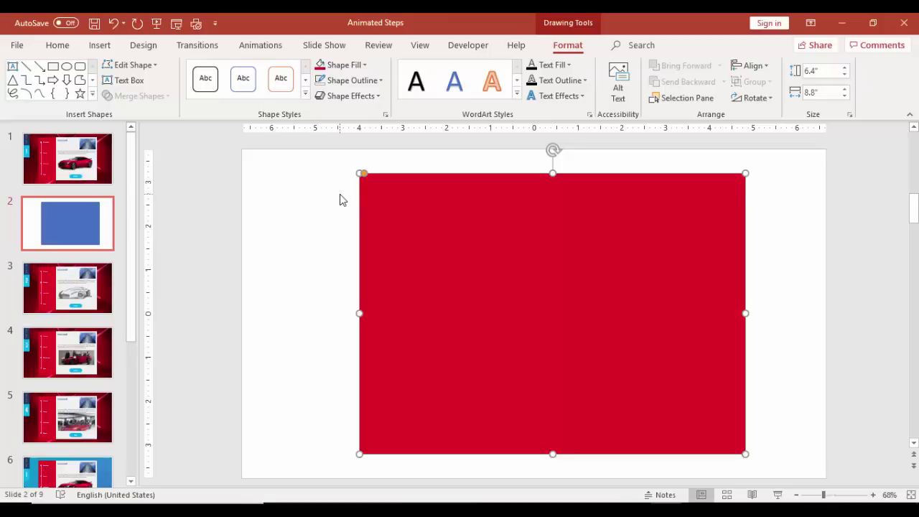
{"action": "left_click", "coordinate": [342, 197]}
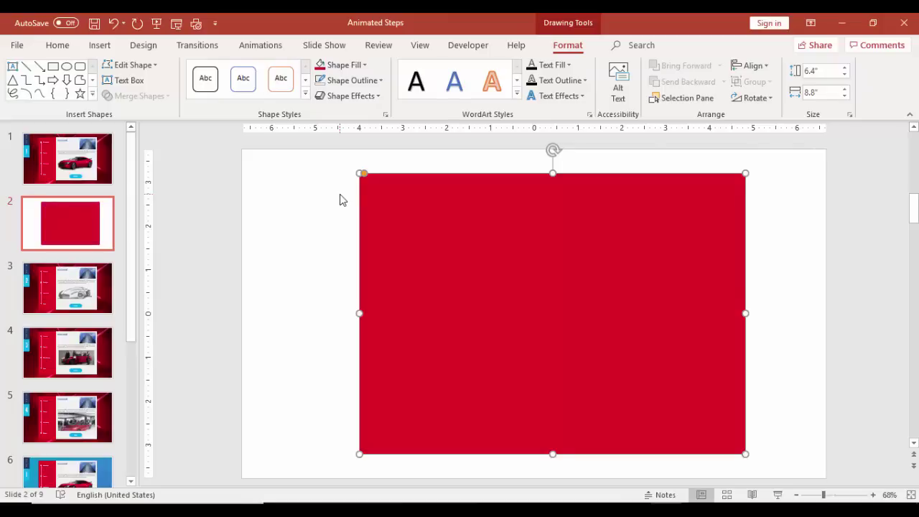
Duplicate the red rectangle with Ctrl+D.
{"action": "left_click", "coordinate": [763, 238]}
{"action": "left_click", "coordinate": [461, 217]}
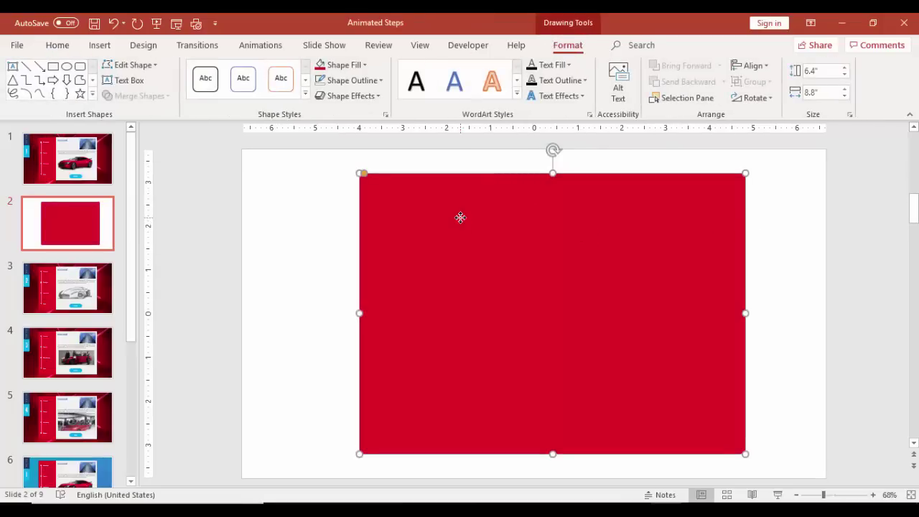
{"action": "key", "text": "ctrl+d"}
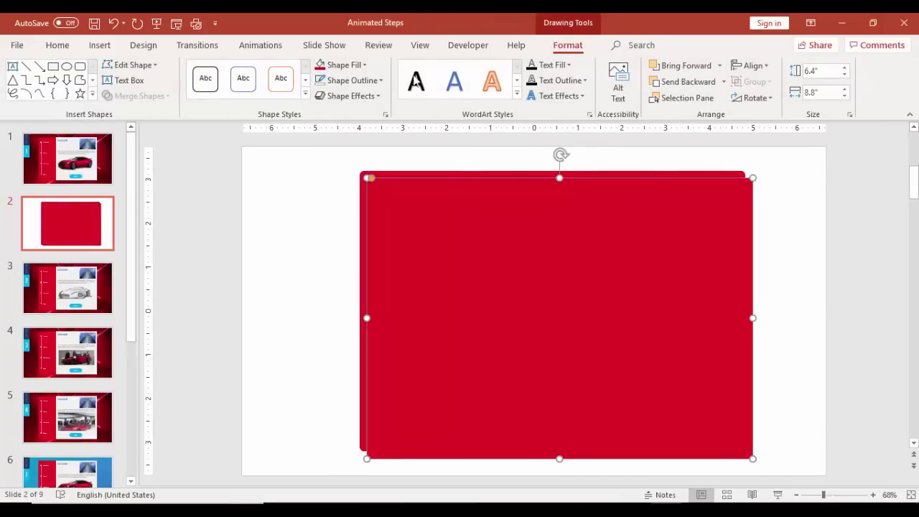
Fill the copy White, Background 1, Darker 5%, align it over the original and narrow it to 6.25".
{"action": "left_click", "coordinate": [361, 66]}
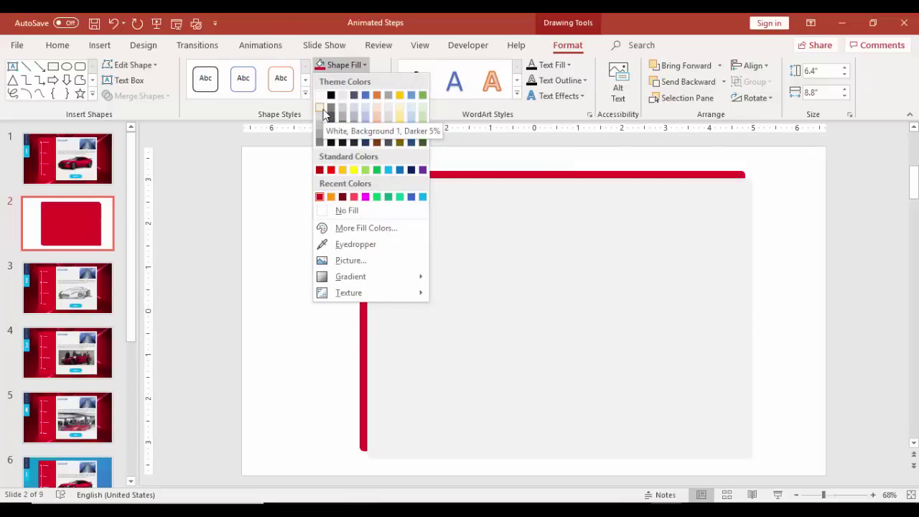
{"action": "left_click", "coordinate": [323, 113]}
{"action": "left_click_drag", "start_coordinate": [513, 283], "coordinate": [540, 310]}
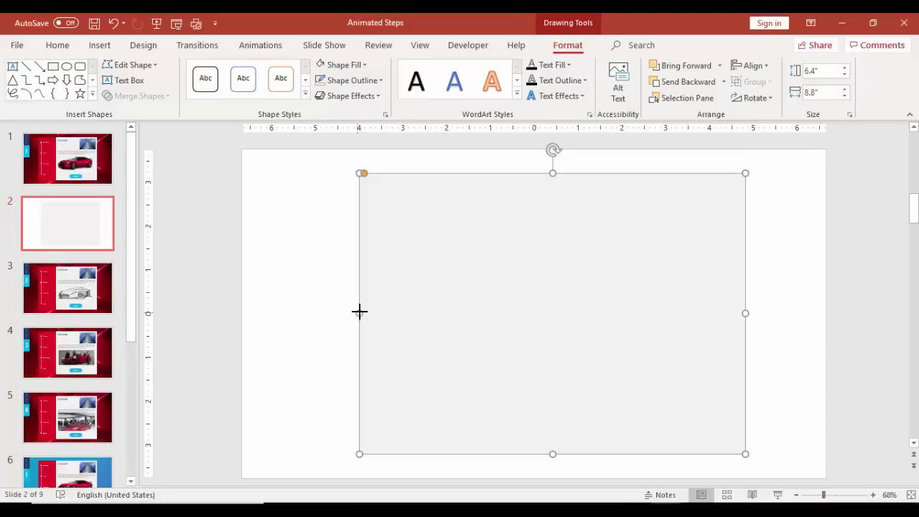
{"action": "left_click_drag", "start_coordinate": [359, 311], "coordinate": [471, 307]}
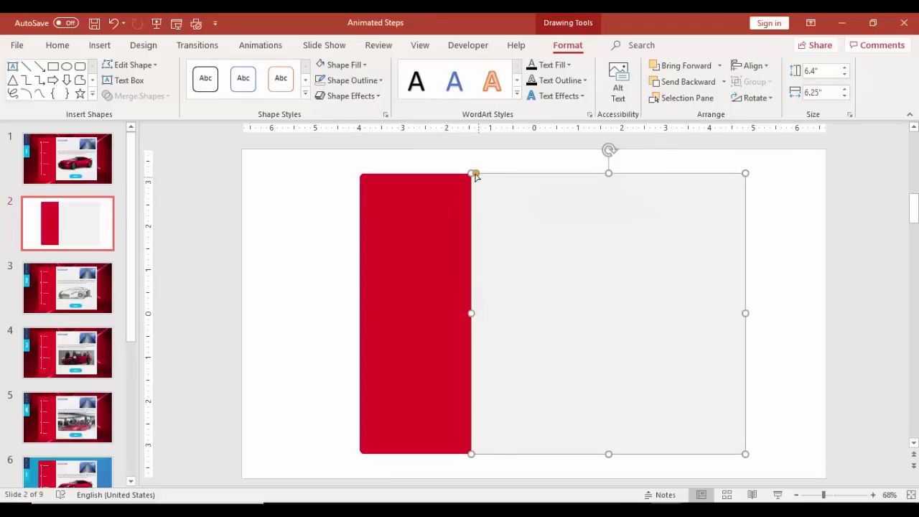
{"action": "left_click_drag", "start_coordinate": [474, 175], "coordinate": [465, 176]}
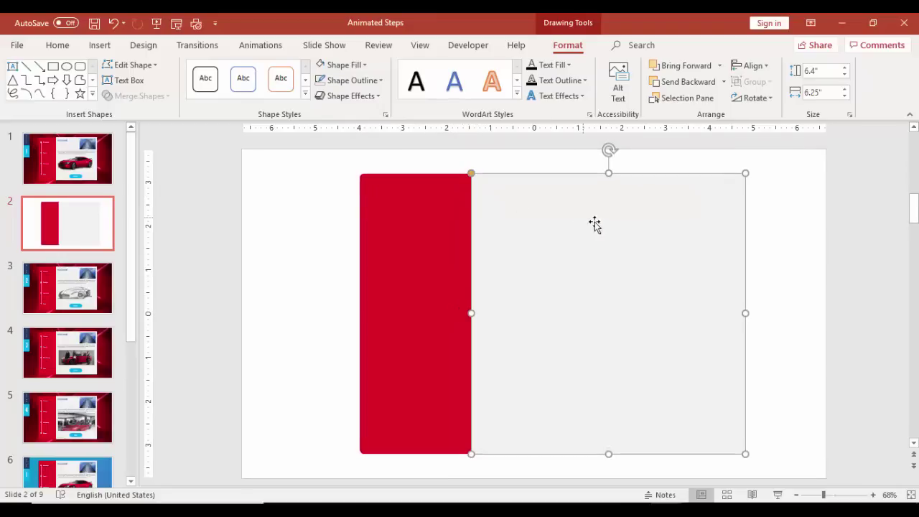
{"action": "left_click", "coordinate": [781, 238]}
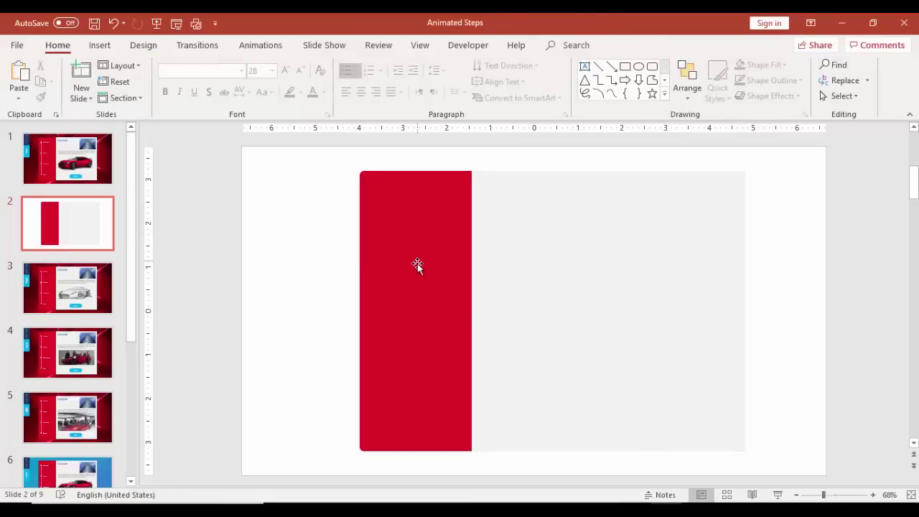
Set the slide background to the red abstract picture from Bacground images, then select both rectangles.
{"action": "right_click", "coordinate": [290, 201]}
{"action": "key", "text": "Escape"}
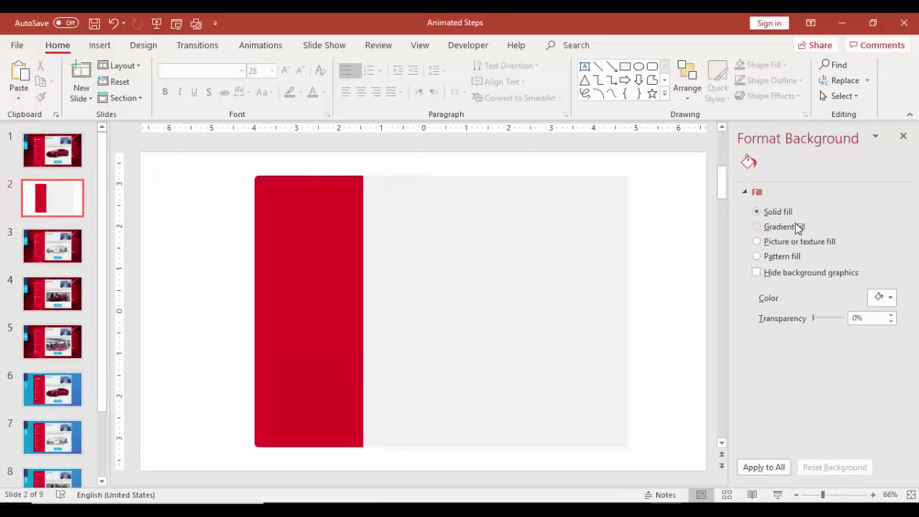
{"action": "left_click", "coordinate": [796, 226]}
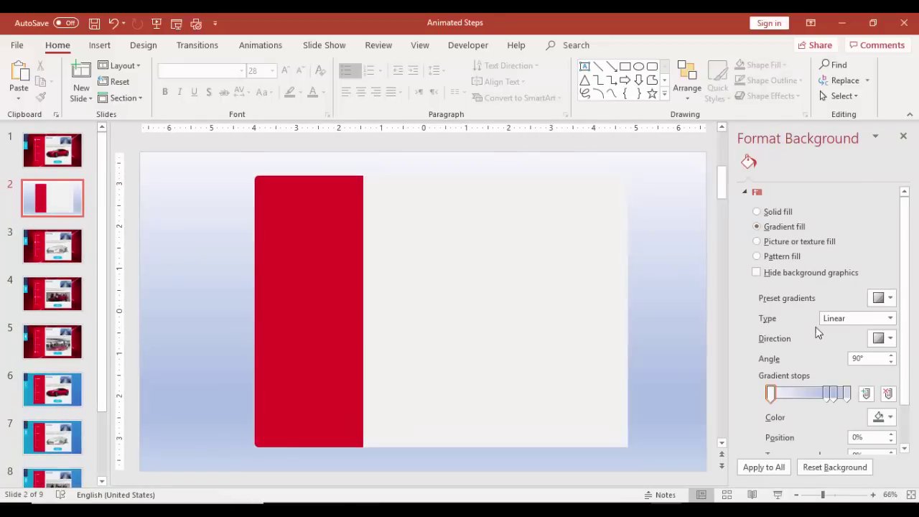
{"action": "left_click", "coordinate": [763, 241]}
{"action": "left_click", "coordinate": [768, 313]}
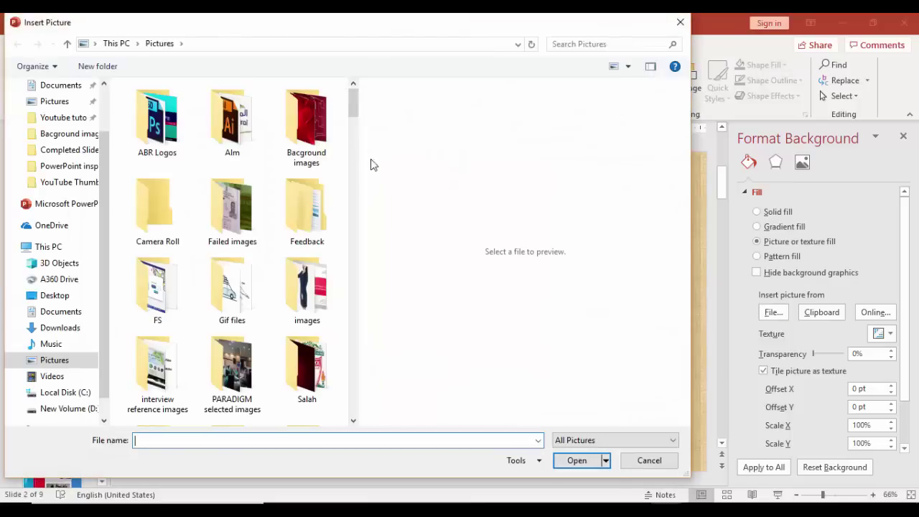
{"action": "double_click", "coordinate": [307, 124]}
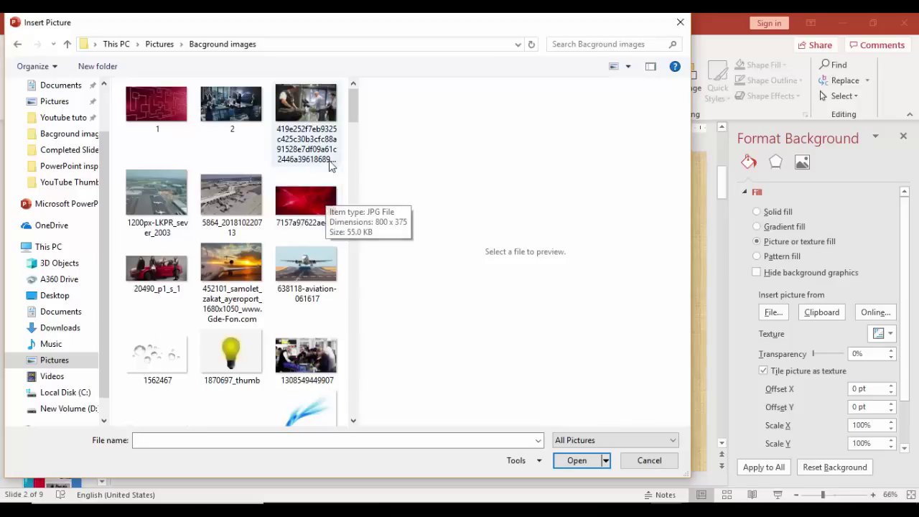
{"action": "double_click", "coordinate": [313, 201]}
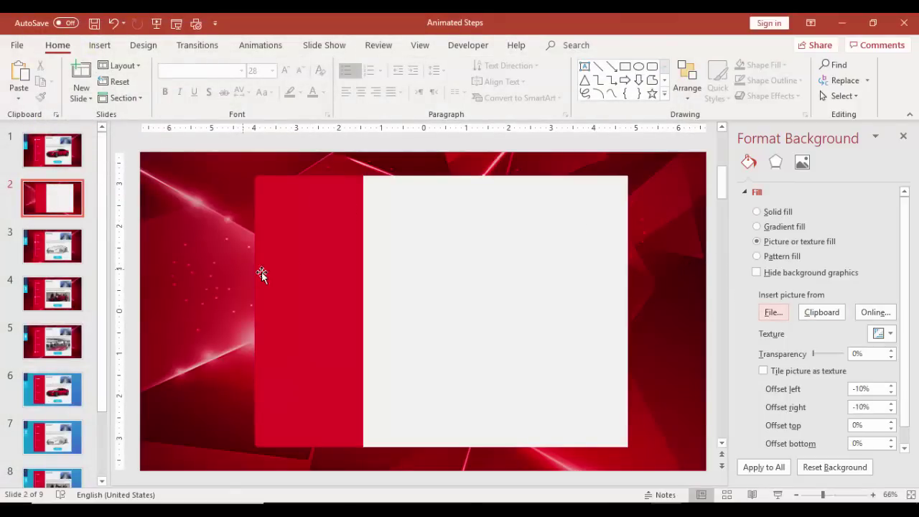
{"action": "left_click", "coordinate": [297, 266]}
{"action": "left_click", "coordinate": [418, 262], "text": "shift"}
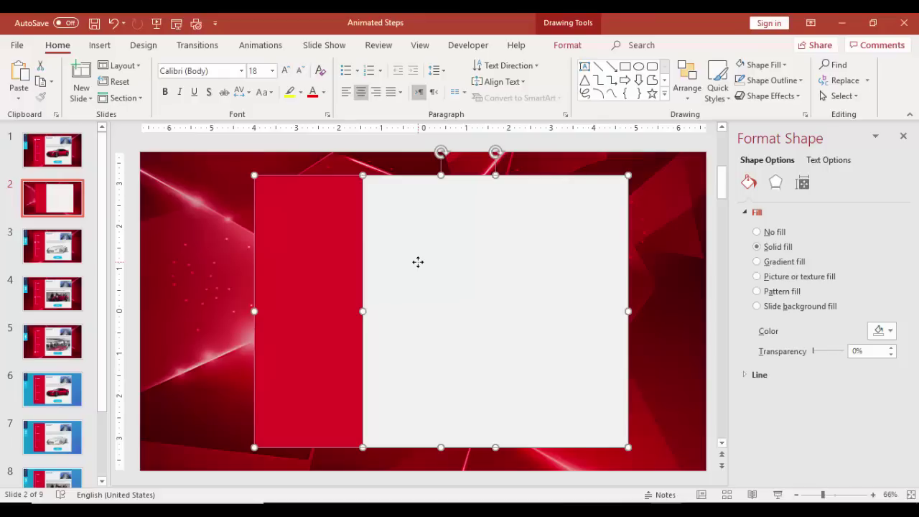
Group the red sidebar and grey panel and give the group an Outer drop shadow.
{"action": "key", "text": "ctrl+g"}
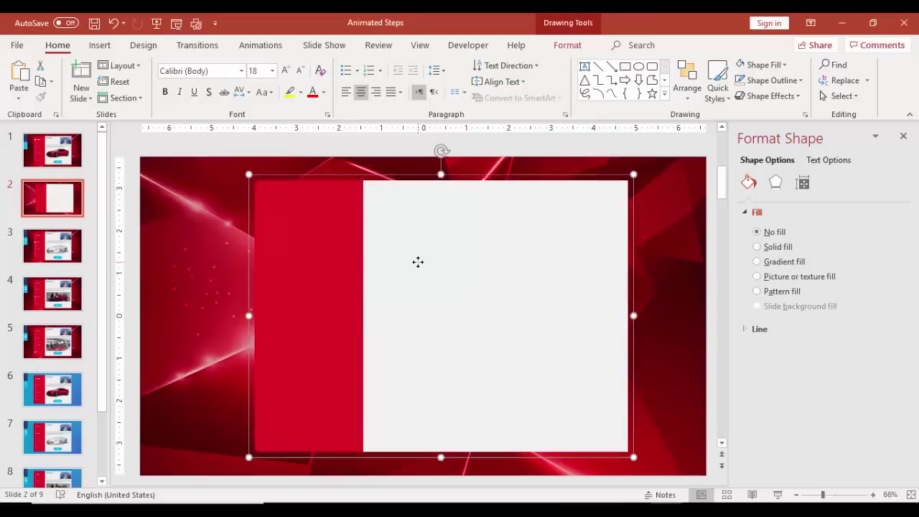
{"action": "left_click", "coordinate": [775, 183]}
{"action": "left_click", "coordinate": [814, 212]}
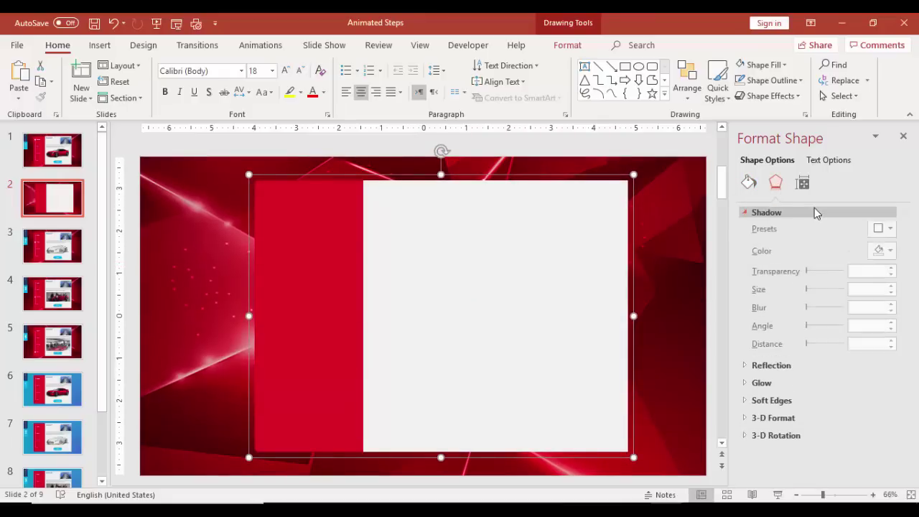
{"action": "left_click", "coordinate": [883, 231]}
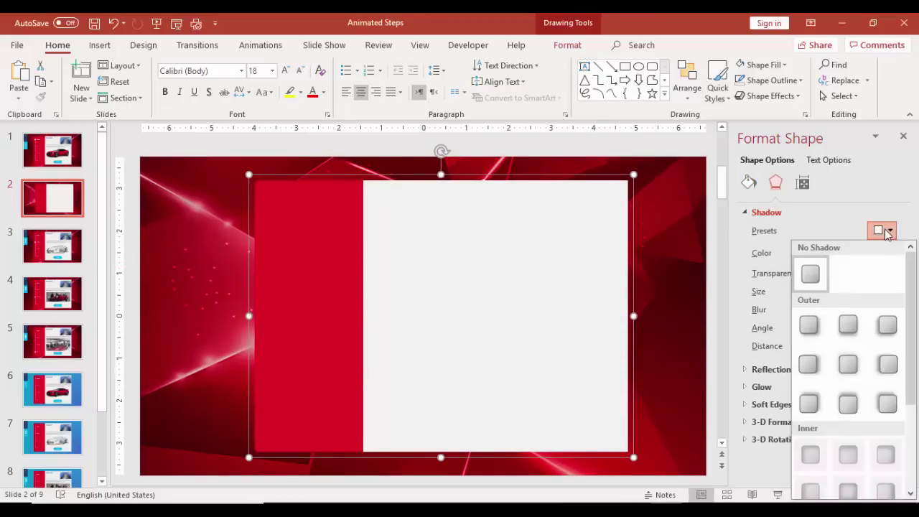
{"action": "left_click", "coordinate": [856, 328]}
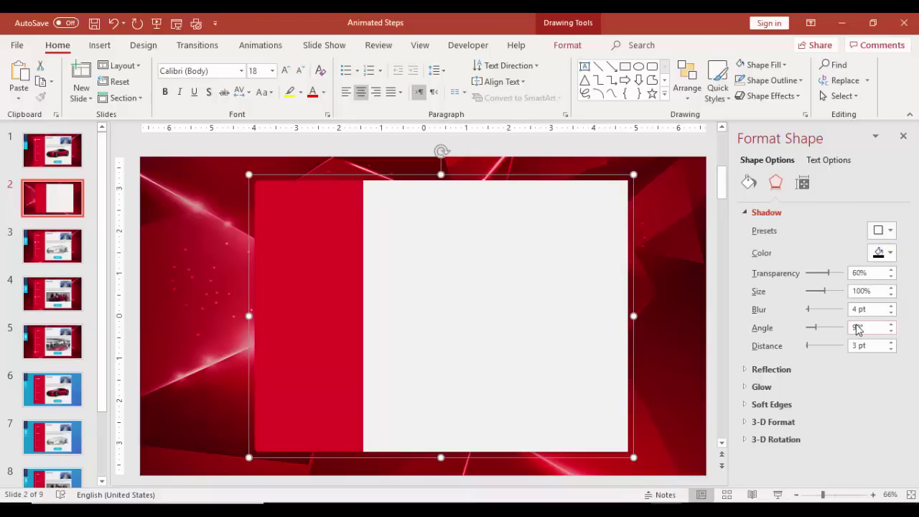
Raise the shadow distance to 10 pt and the blur to 14 pt.
{"action": "left_click", "coordinate": [890, 343]}
{"action": "left_click", "coordinate": [891, 342]}
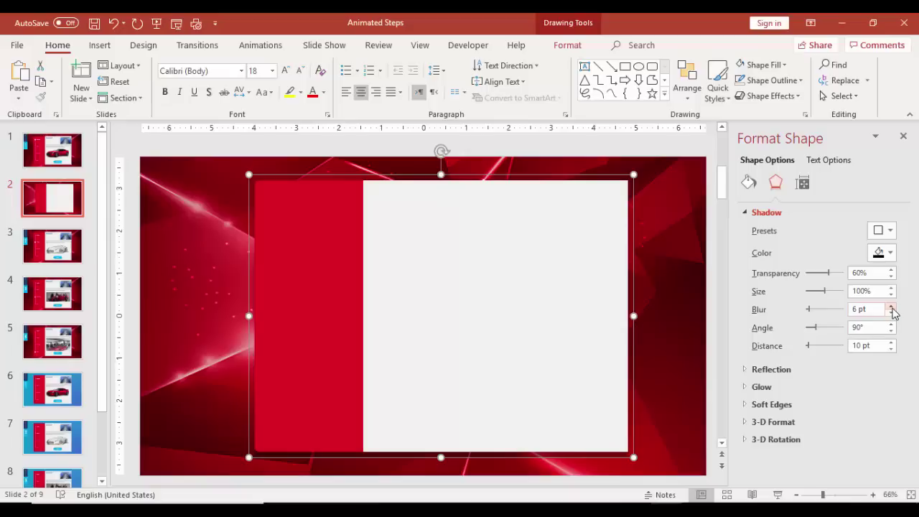
{"action": "left_click", "coordinate": [891, 306]}
{"action": "left_click", "coordinate": [891, 307]}
{"action": "left_click", "coordinate": [891, 307]}
{"action": "left_click", "coordinate": [891, 307]}
{"action": "left_click", "coordinate": [687, 248]}
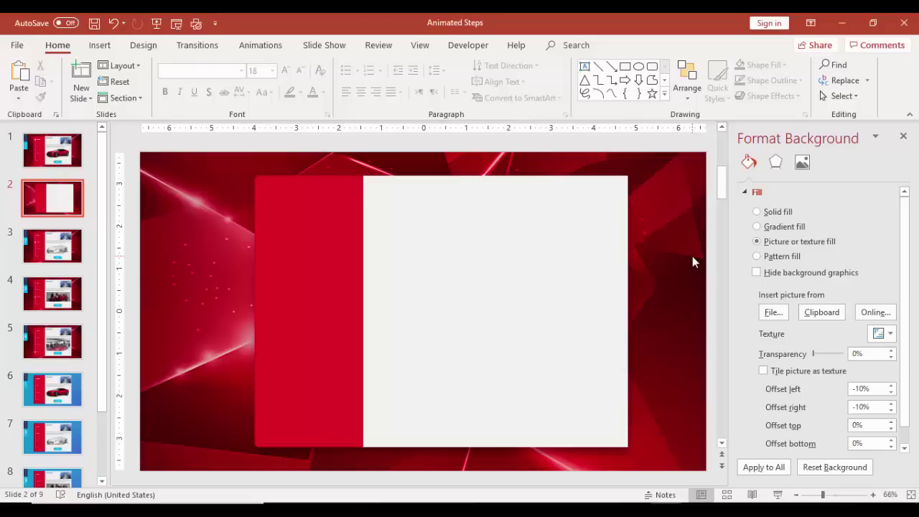
Draw a straight vertical line down the red sidebar.
{"action": "left_click", "coordinate": [104, 46]}
{"action": "left_click", "coordinate": [214, 79]}
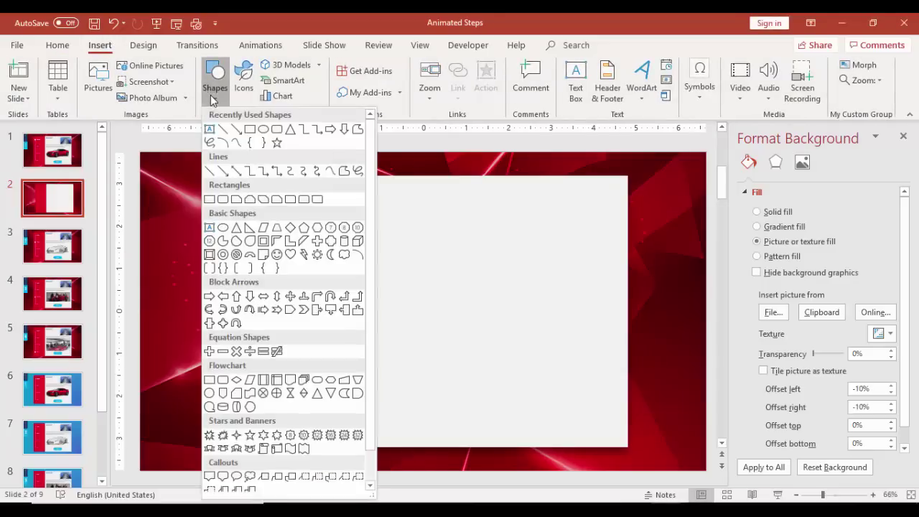
{"action": "left_click", "coordinate": [221, 131]}
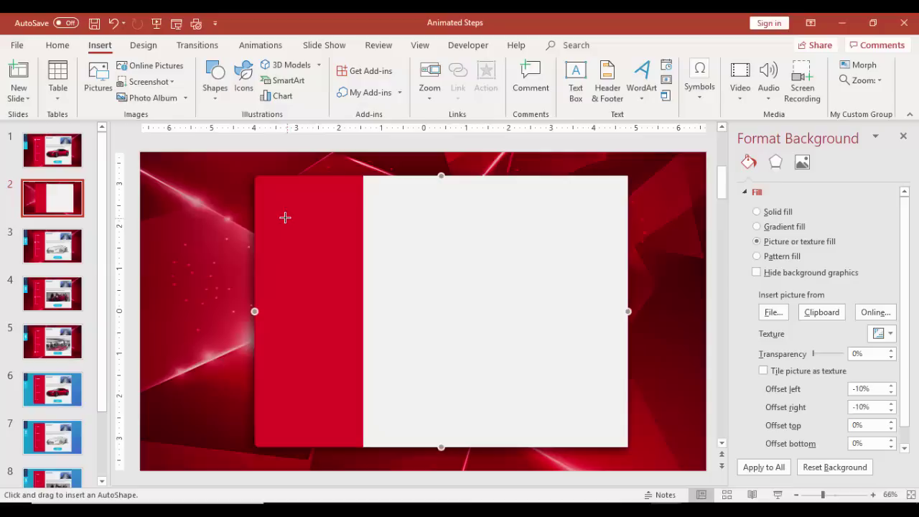
{"action": "left_click_drag", "start_coordinate": [285, 206], "coordinate": [288, 354]}
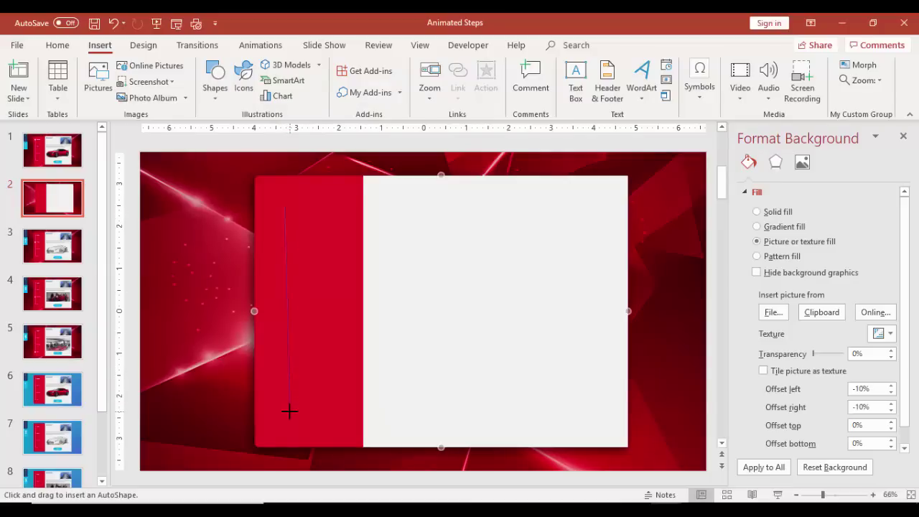
{"action": "left_click_drag", "start_coordinate": [290, 411], "coordinate": [289, 411]}
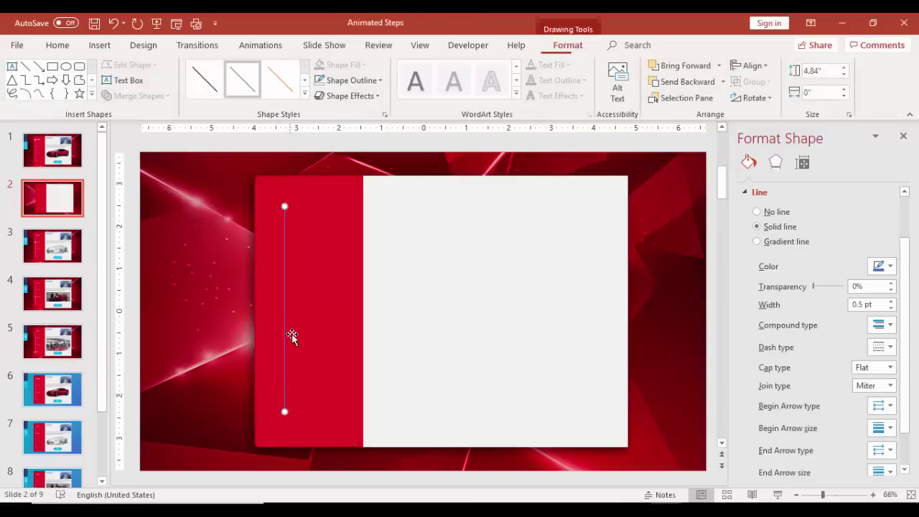
Make the line white with 50% transparency.
{"action": "left_click", "coordinate": [378, 83]}
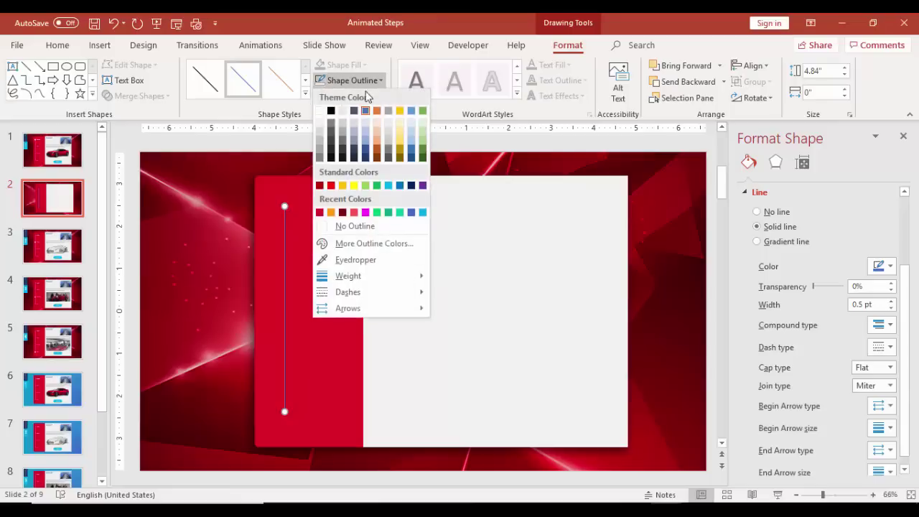
{"action": "left_click", "coordinate": [320, 126]}
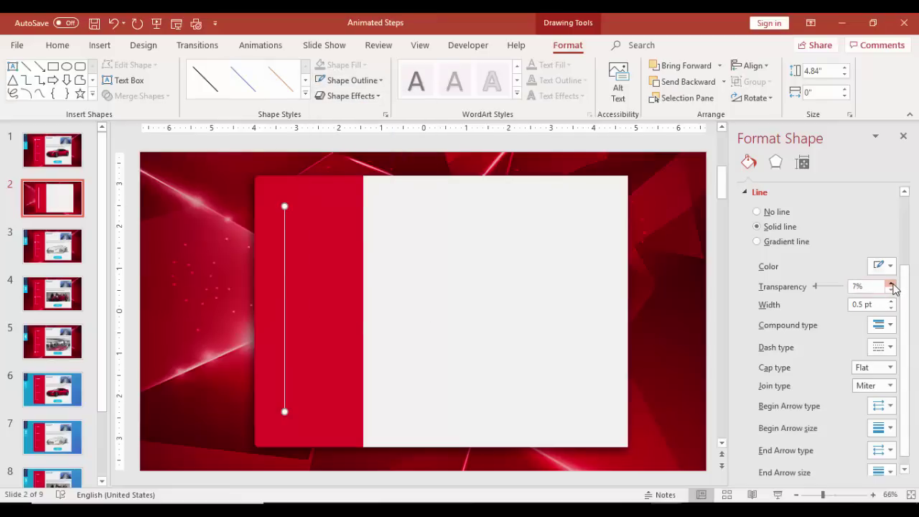
{"action": "left_click_drag", "start_coordinate": [891, 285], "coordinate": [892, 286]}
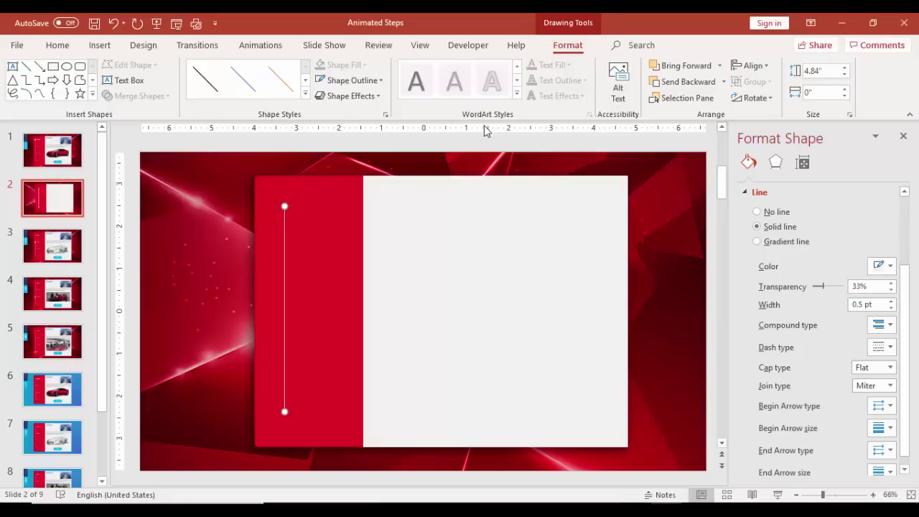
{"action": "left_click", "coordinate": [384, 195]}
{"action": "left_click", "coordinate": [285, 236]}
{"action": "left_click_drag", "start_coordinate": [891, 286], "coordinate": [892, 286]}
{"action": "left_click", "coordinate": [387, 159]}
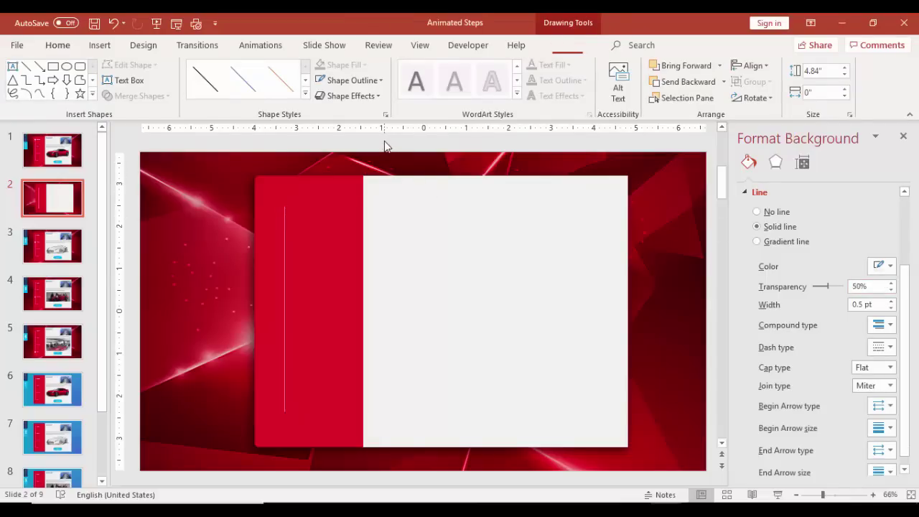
Add an oval on the red sidebar sized 0.25" by 0.25".
{"action": "left_click", "coordinate": [101, 47]}
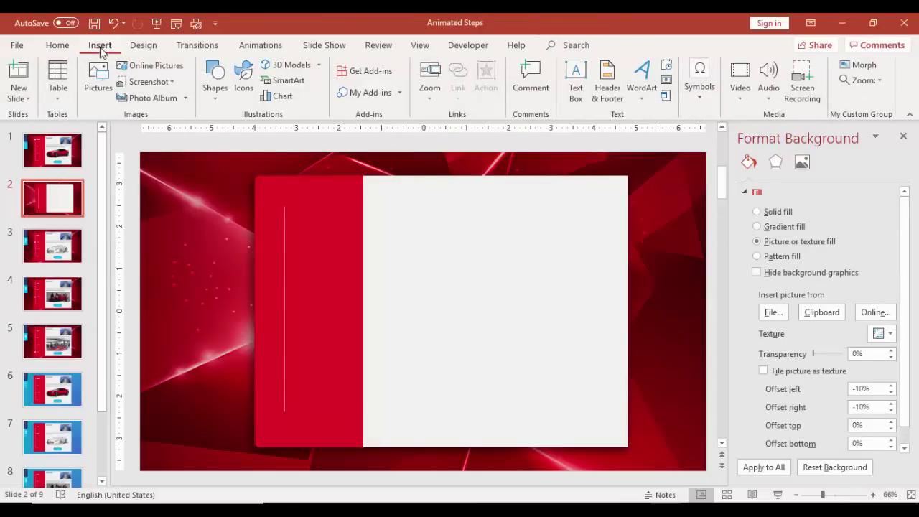
{"action": "left_click", "coordinate": [213, 84]}
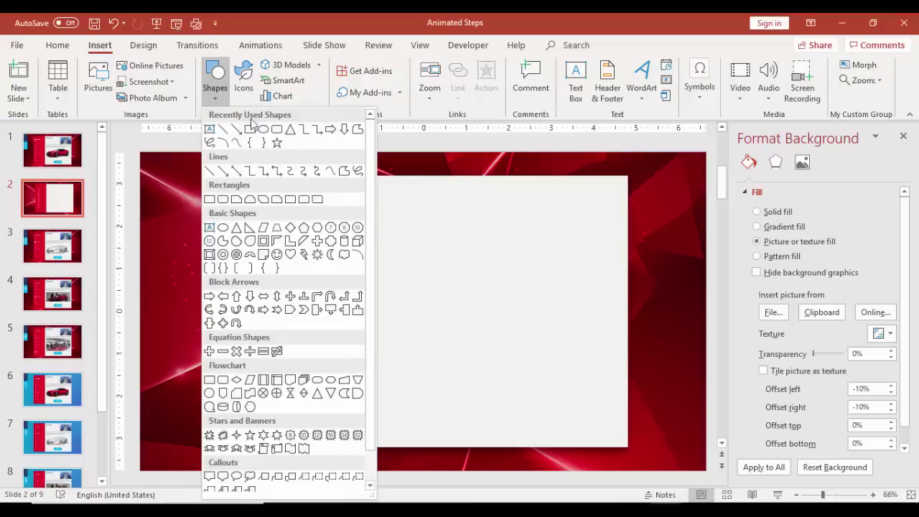
{"action": "left_click", "coordinate": [222, 227]}
{"action": "left_click", "coordinate": [345, 213]}
{"action": "left_click_drag", "start_coordinate": [367, 233], "coordinate": [333, 233]}
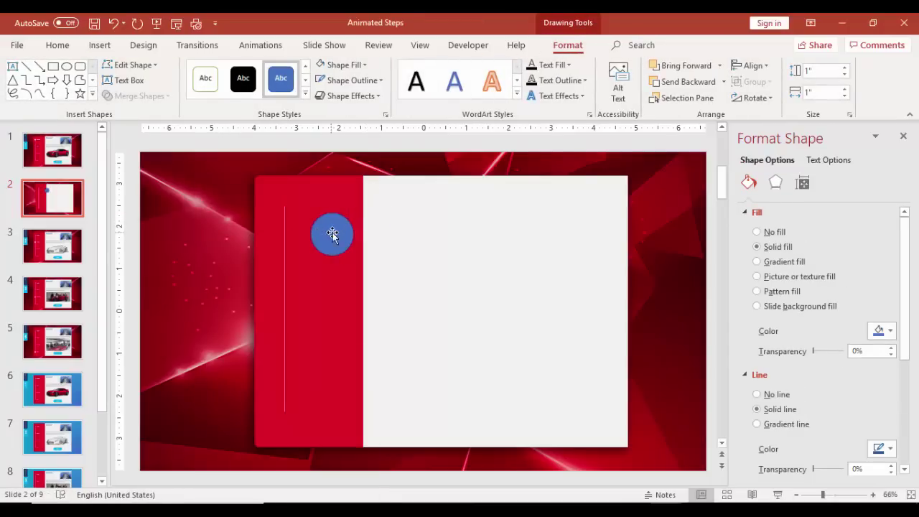
{"action": "left_click", "coordinate": [813, 70]}
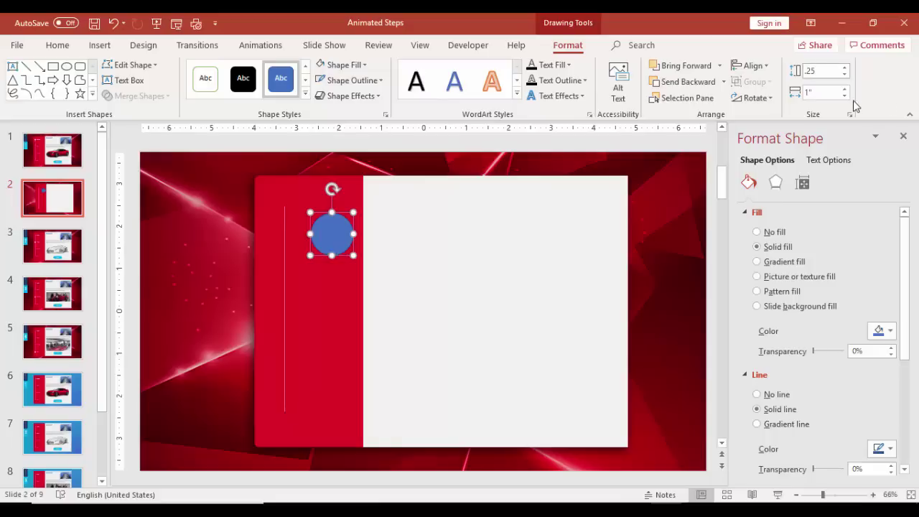
{"action": "type", "text": ".25"}
{"action": "left_click", "coordinate": [829, 94]}
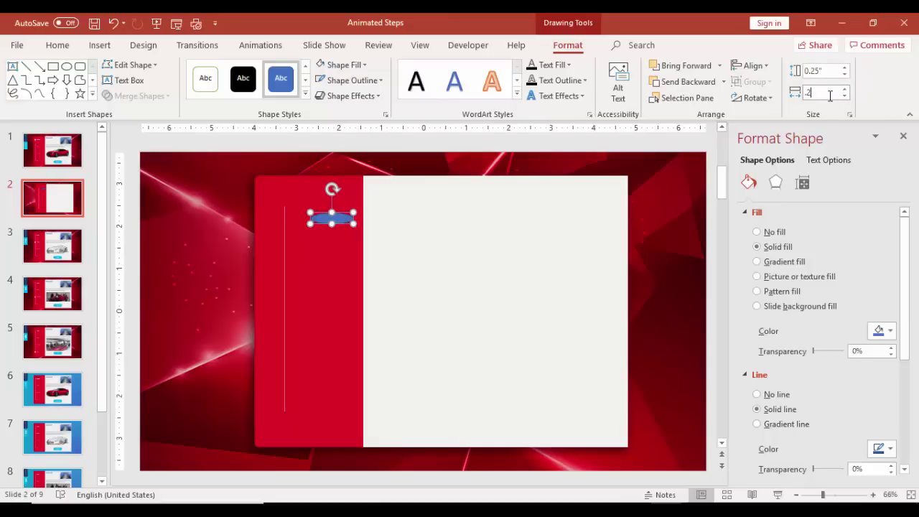
{"action": "key", "text": "Return"}
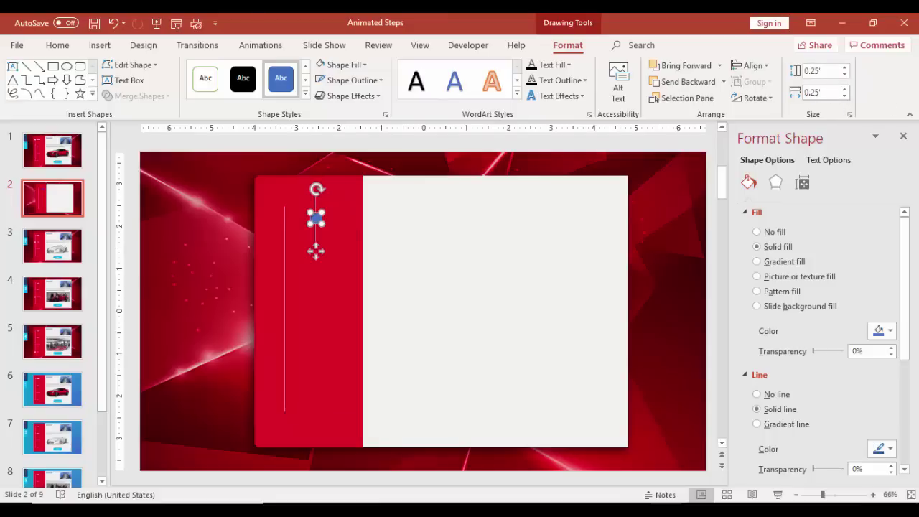
Give the circle a white fill and no outline.
{"action": "left_click", "coordinate": [362, 70]}
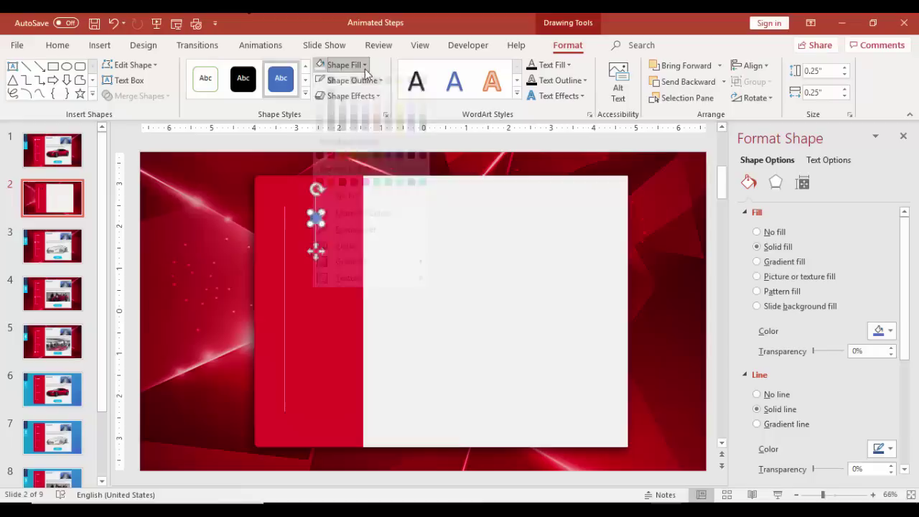
{"action": "left_click", "coordinate": [323, 93]}
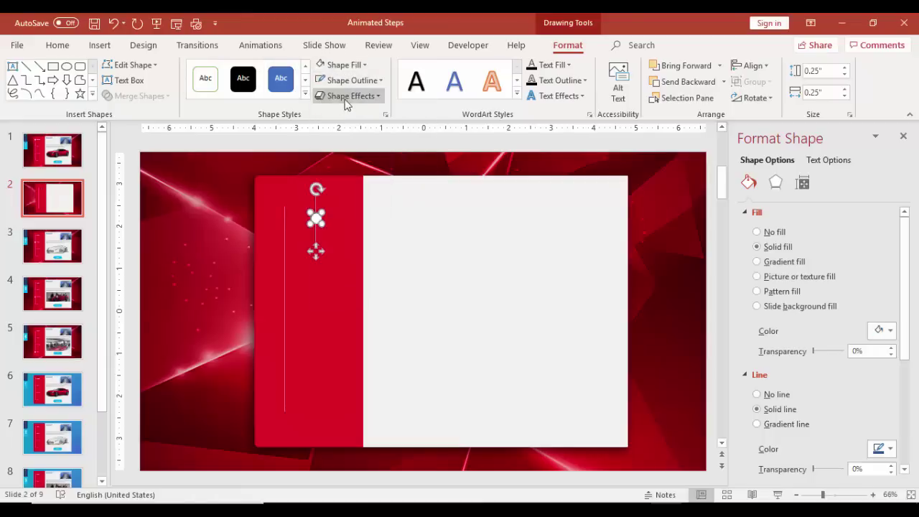
{"action": "left_click", "coordinate": [337, 80]}
{"action": "left_click", "coordinate": [346, 224]}
Place the dot on top of the line and duplicate it further down.
{"action": "left_click", "coordinate": [316, 217]}
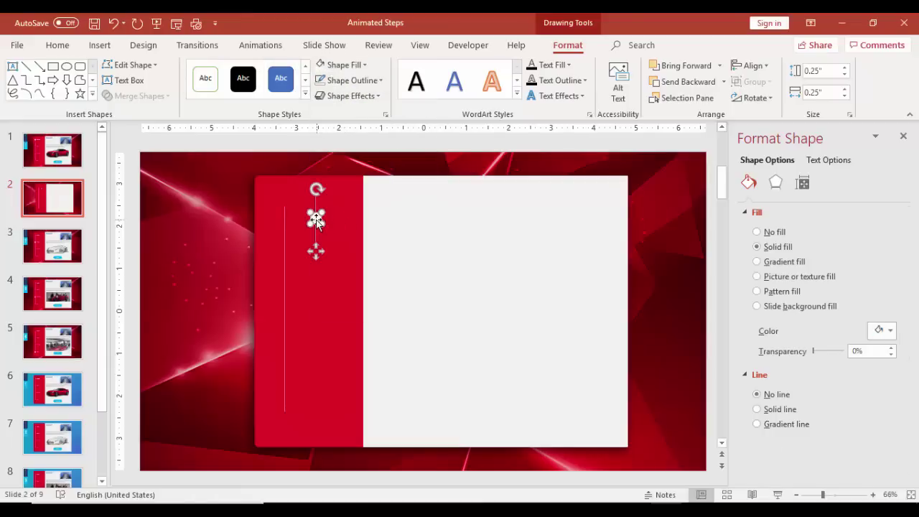
{"action": "left_click_drag", "start_coordinate": [316, 218], "coordinate": [285, 212]}
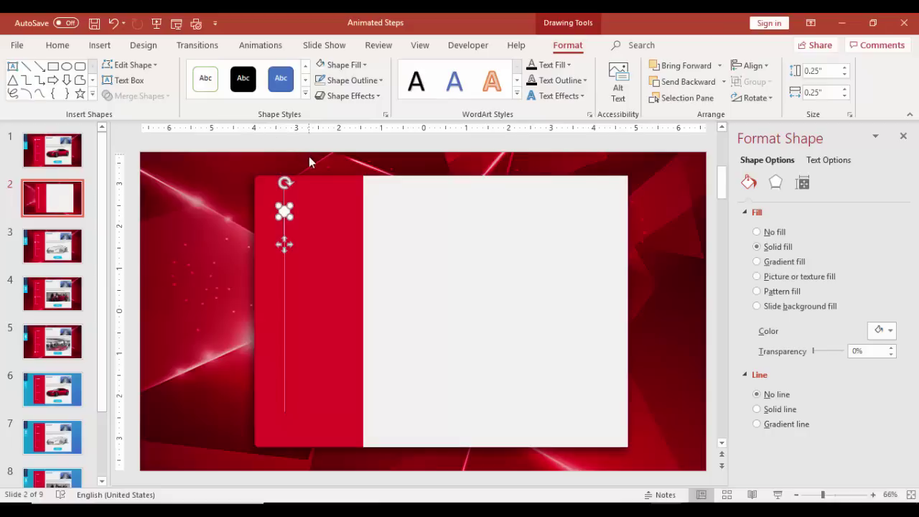
{"action": "key", "text": "ctrl+d"}
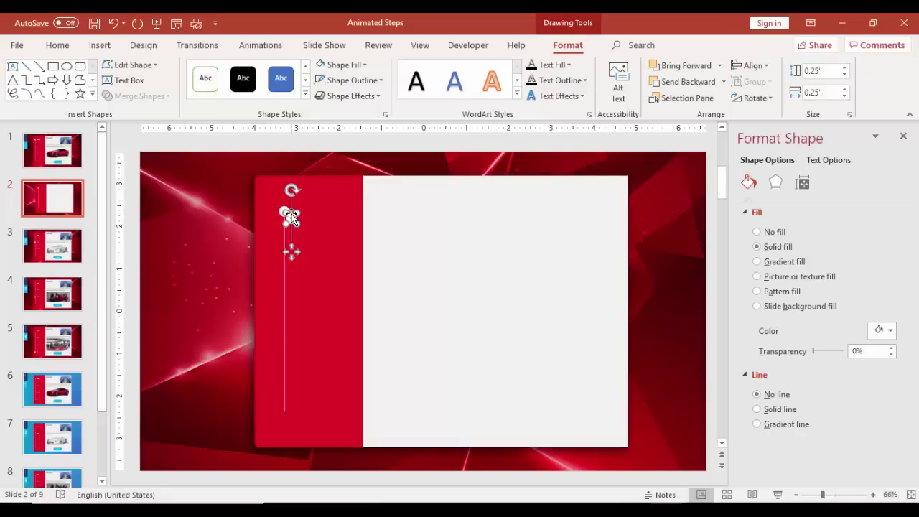
{"action": "left_click_drag", "start_coordinate": [292, 222], "coordinate": [284, 261]}
Shrink the copied dot to 0.18" by 0.18".
{"action": "left_click", "coordinate": [831, 67]}
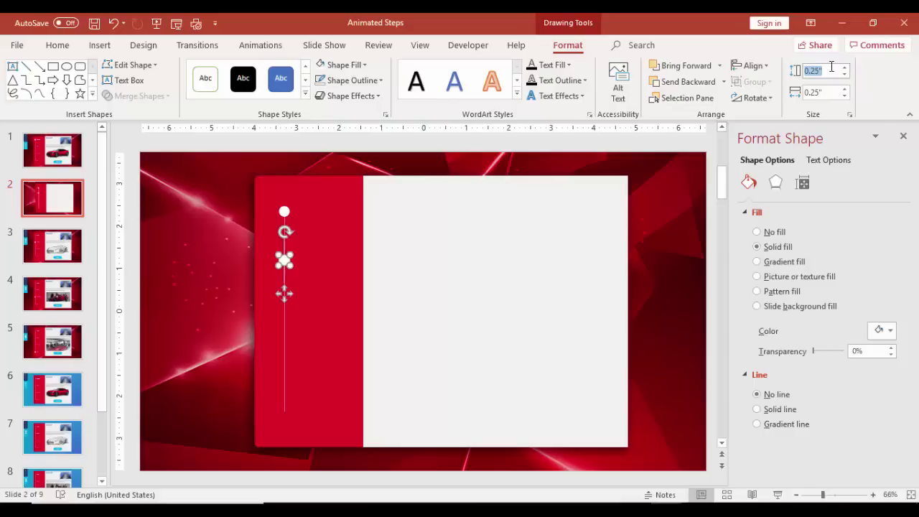
{"action": "key", "text": "BackSpace"}
{"action": "type", "text": ".18"}
{"action": "left_click", "coordinate": [818, 92]}
{"action": "type", "text": ".1"}
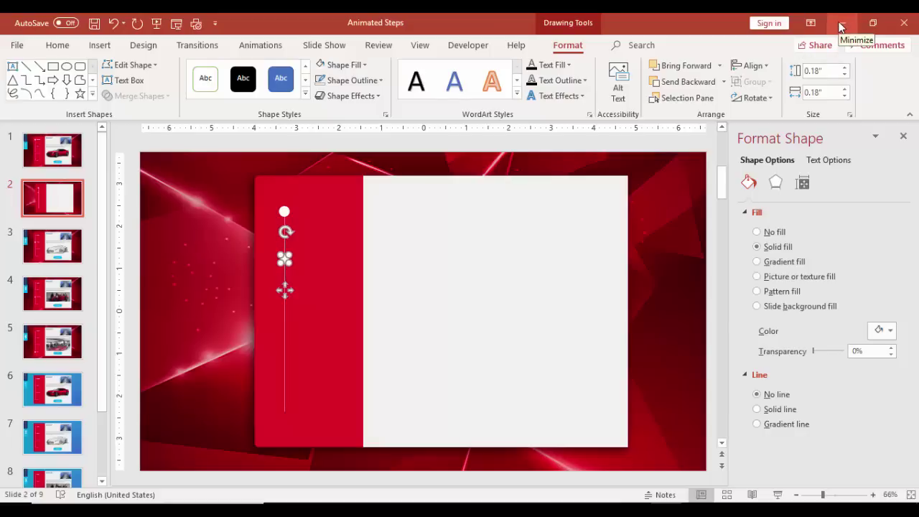
Duplicate the small dot twice down the line, then select the top two dots.
{"action": "key", "text": "ctrl+d"}
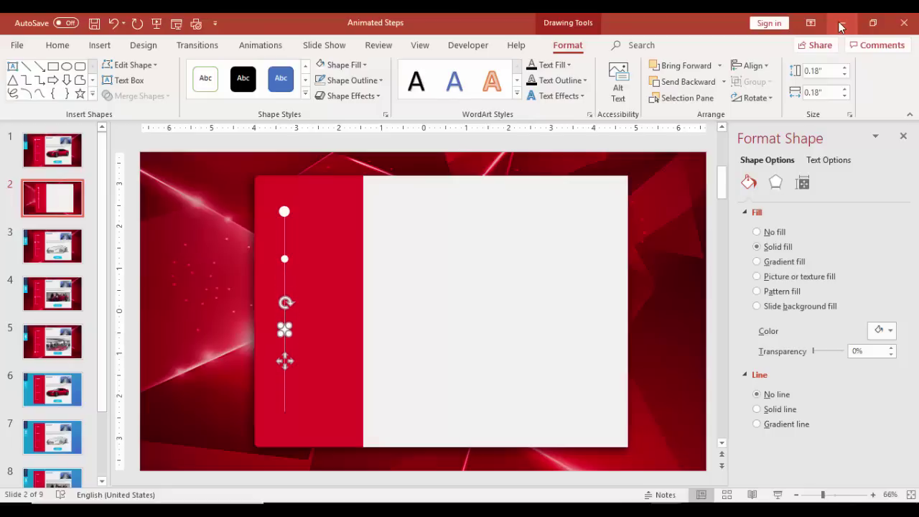
{"action": "key", "text": "ctrl+d"}
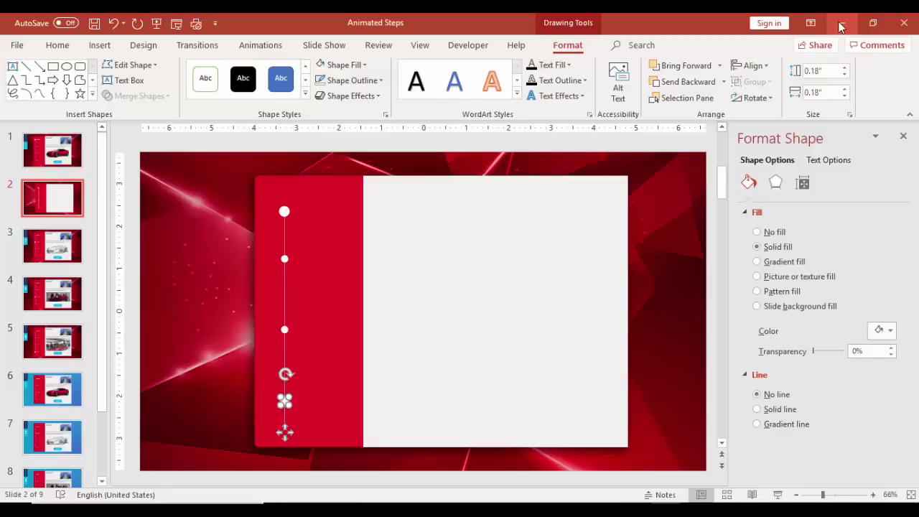
{"action": "left_click", "coordinate": [285, 212]}
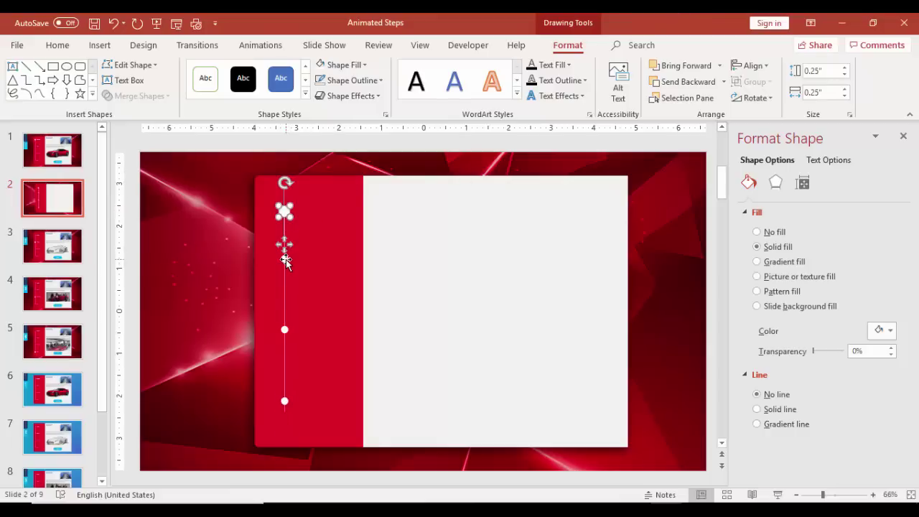
{"action": "left_click", "coordinate": [285, 260], "text": "shift"}
Select the four sidebar dots and distribute them vertically.
{"action": "left_click", "coordinate": [284, 329], "text": "shift"}
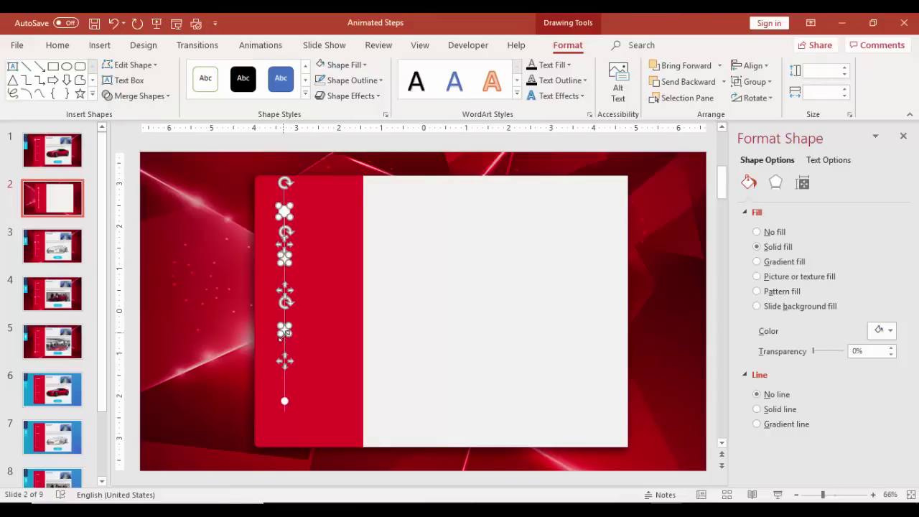
{"action": "left_click", "coordinate": [284, 404], "text": "shift"}
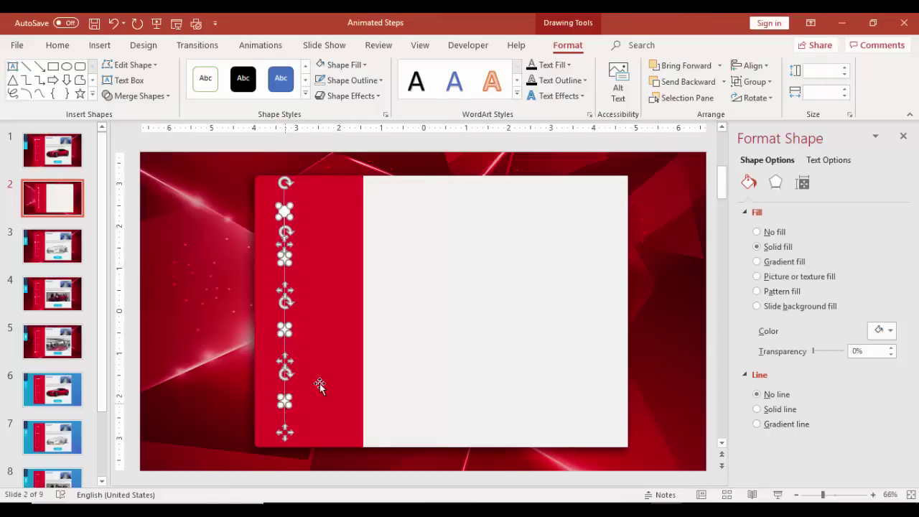
{"action": "left_click", "coordinate": [753, 66]}
{"action": "left_click", "coordinate": [796, 200]}
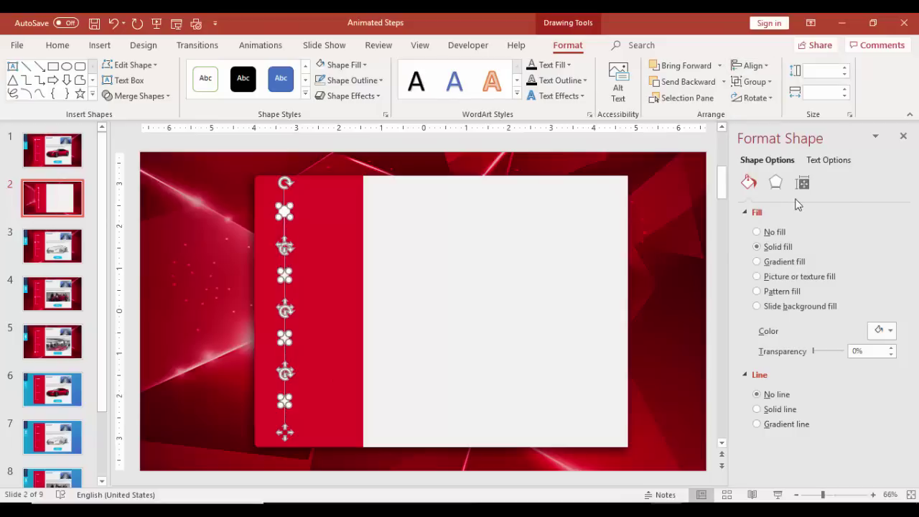
{"action": "left_click", "coordinate": [617, 150]}
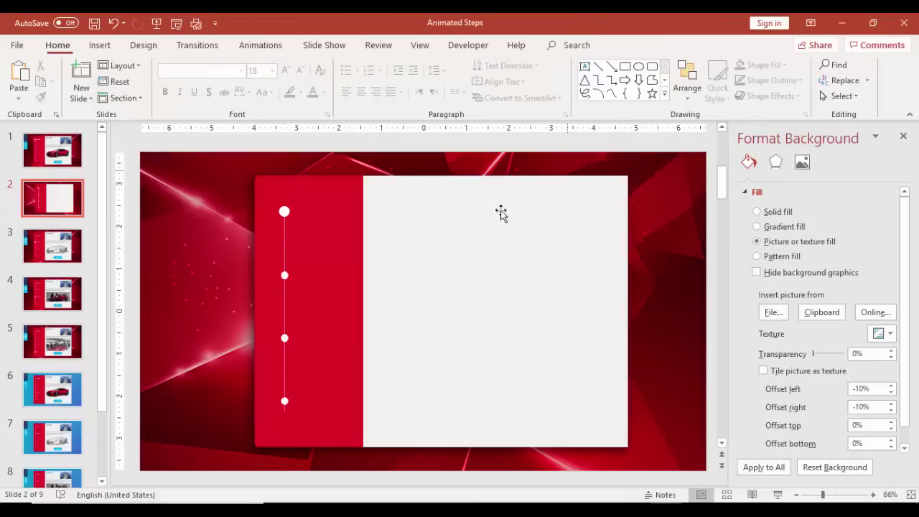
Nudge the bottom dot lower, then redistribute all four dots evenly down the line.
{"action": "left_click", "coordinate": [285, 401]}
{"action": "key", "text": "Down"}
{"action": "key", "text": "Down"}
{"action": "key", "text": "Down"}
{"action": "key", "text": "Down"}
{"action": "key", "text": "Down"}
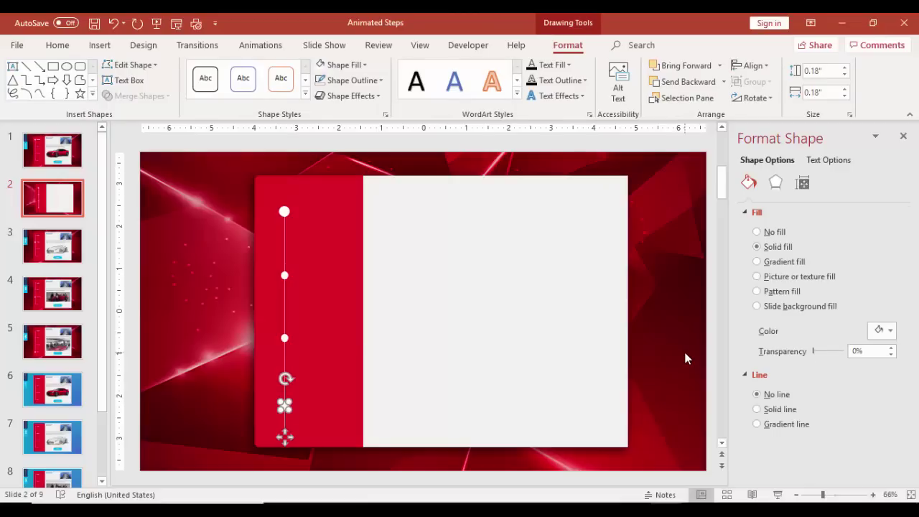
{"action": "left_click", "coordinate": [506, 150]}
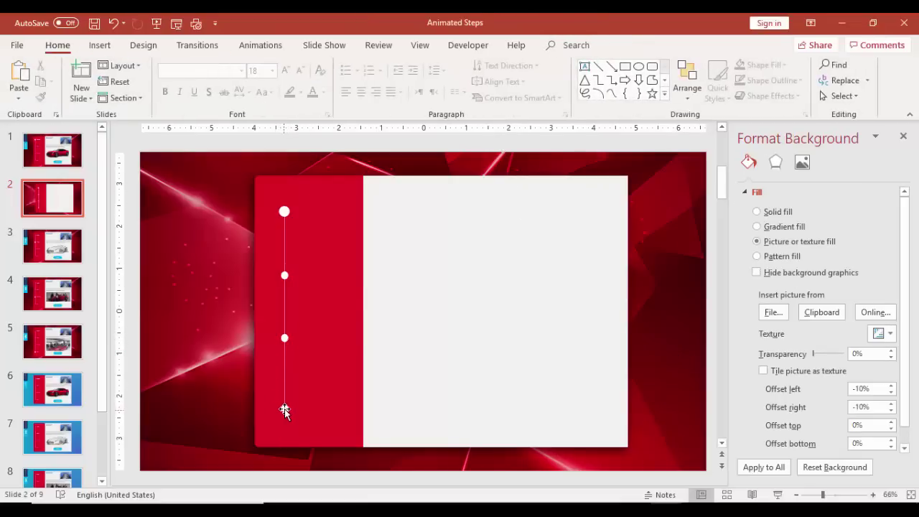
{"action": "left_click", "coordinate": [285, 408]}
{"action": "left_click", "coordinate": [284, 337], "text": "shift"}
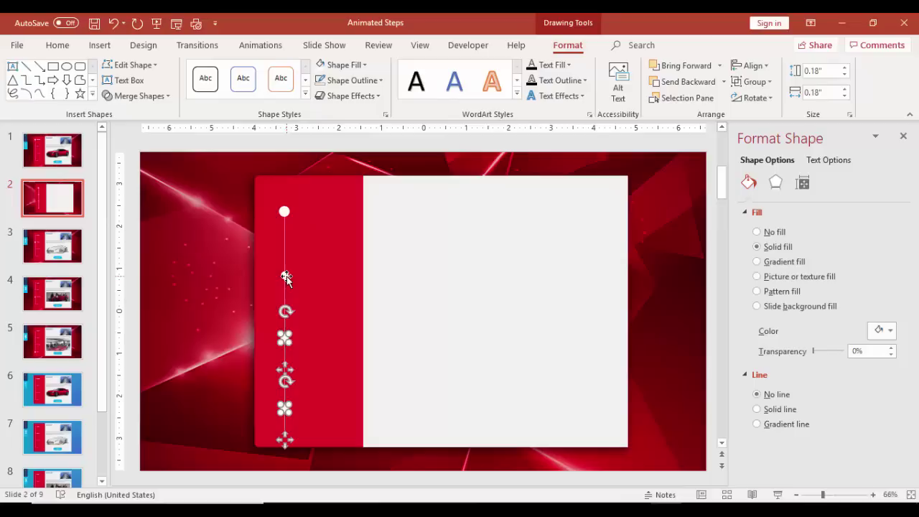
{"action": "left_click", "coordinate": [284, 275], "text": "shift"}
{"action": "left_click", "coordinate": [285, 211], "text": "shift"}
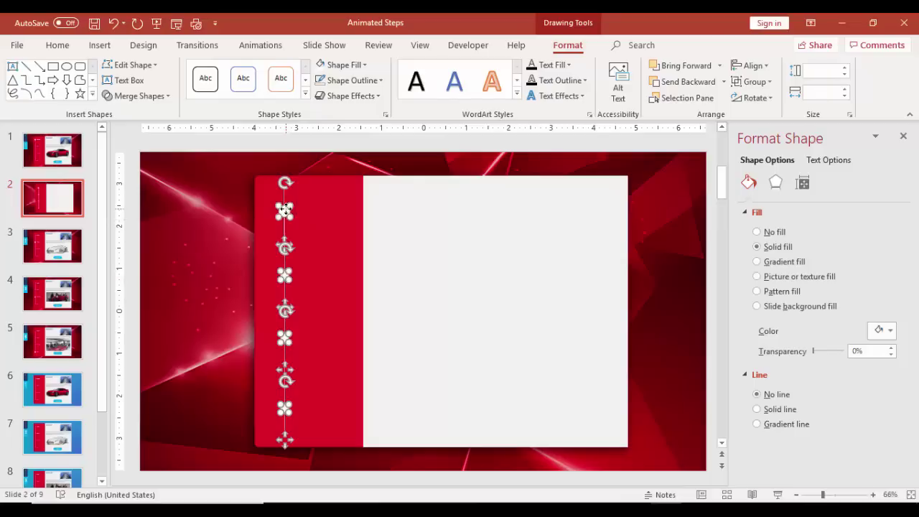
{"action": "left_click", "coordinate": [748, 65]}
{"action": "left_click", "coordinate": [815, 199]}
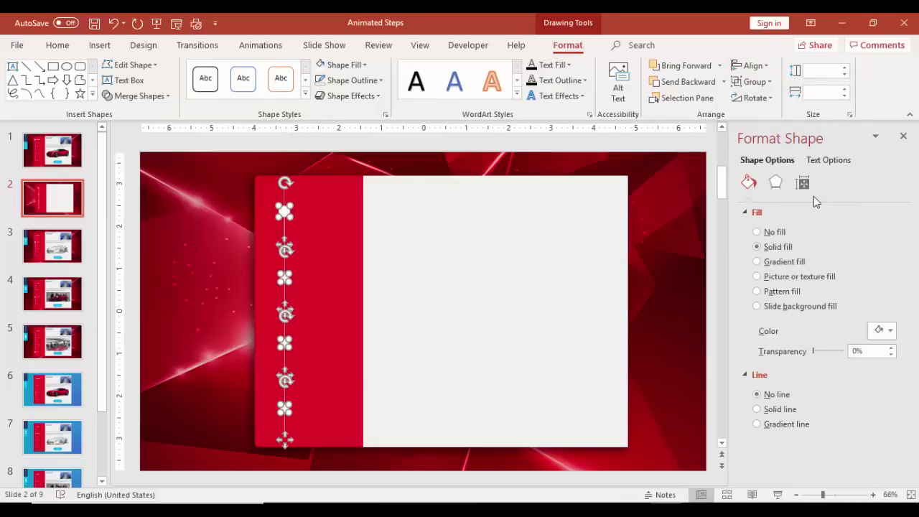
{"action": "left_click", "coordinate": [567, 150]}
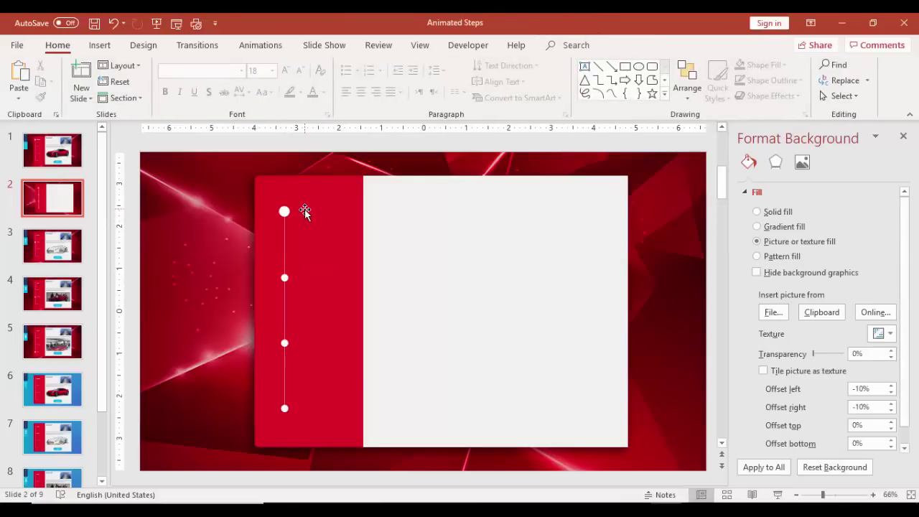
Shift the whole dot-and-line group slightly left within the red strip.
{"action": "left_click_drag", "start_coordinate": [264, 138], "coordinate": [317, 446]}
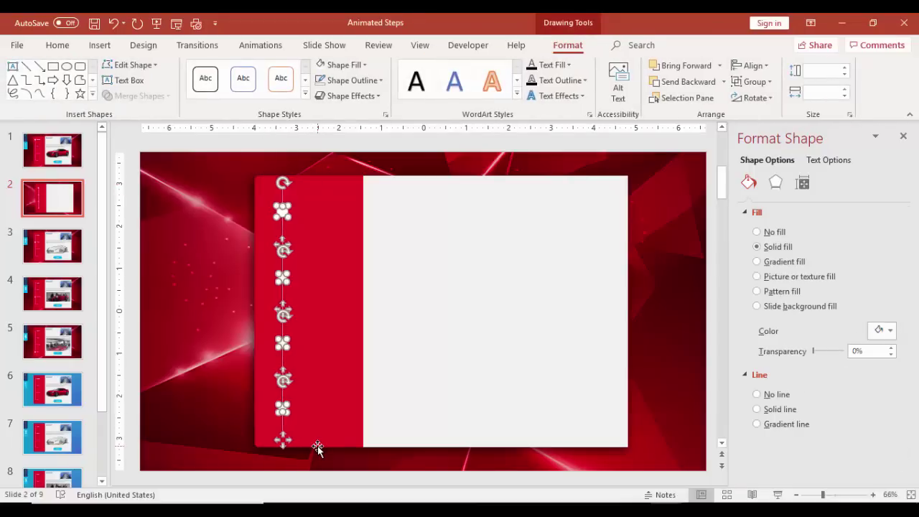
{"action": "key", "text": "Left"}
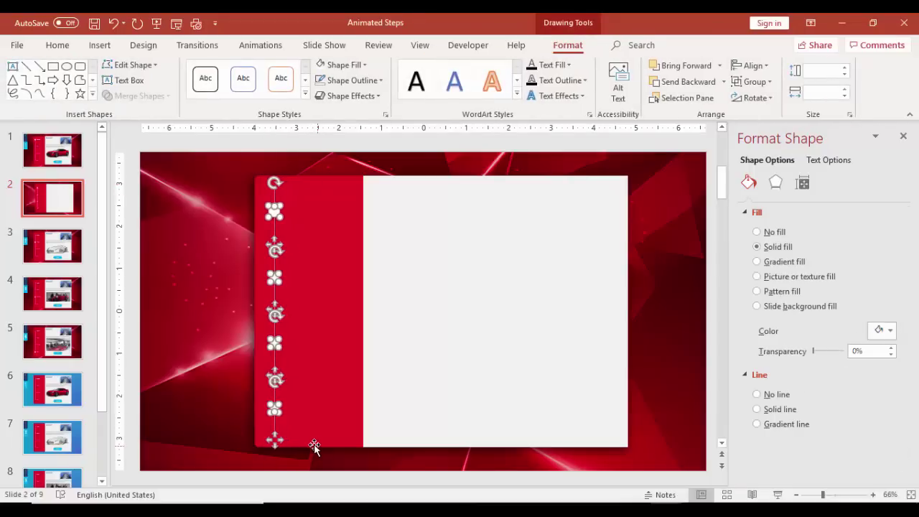
{"action": "left_click", "coordinate": [316, 155]}
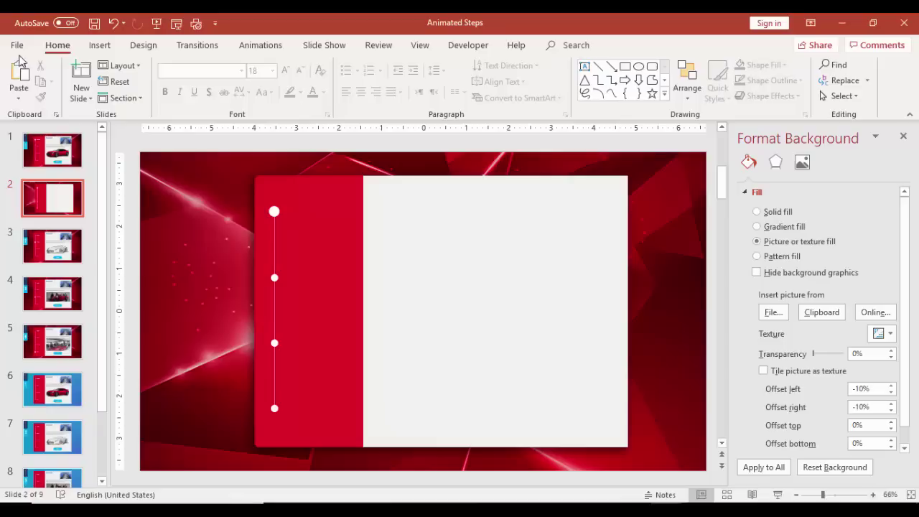
{"action": "left_click", "coordinate": [100, 44]}
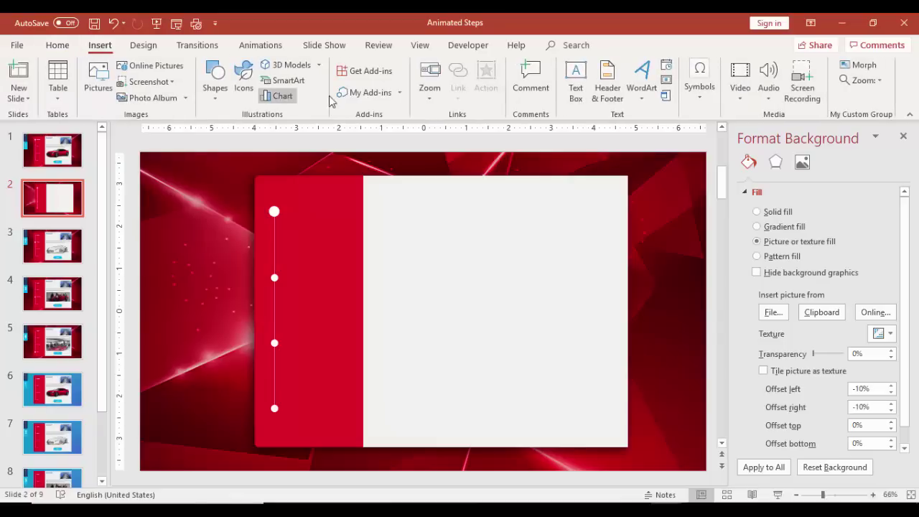
Add a 'Concept' text box beside the top dot with white text.
{"action": "left_click", "coordinate": [576, 83]}
{"action": "left_click_drag", "start_coordinate": [287, 206], "coordinate": [349, 226]}
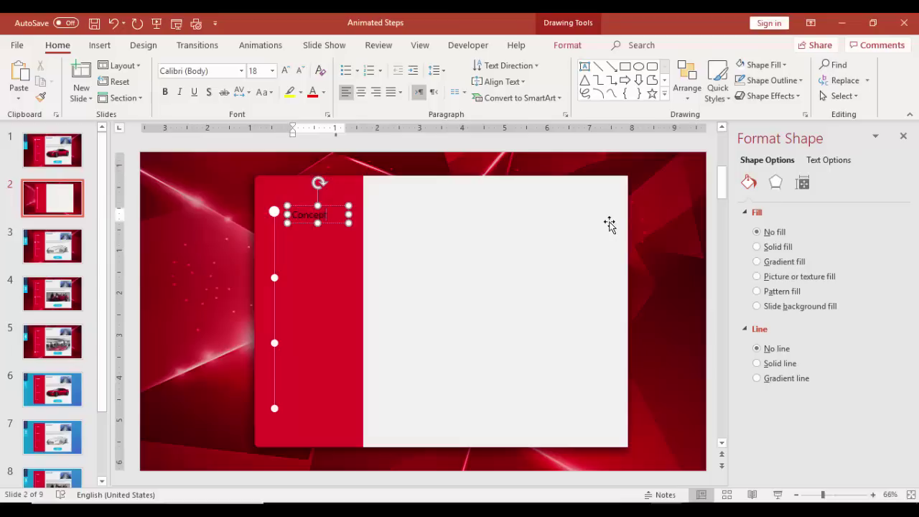
{"action": "left_click", "coordinate": [338, 208]}
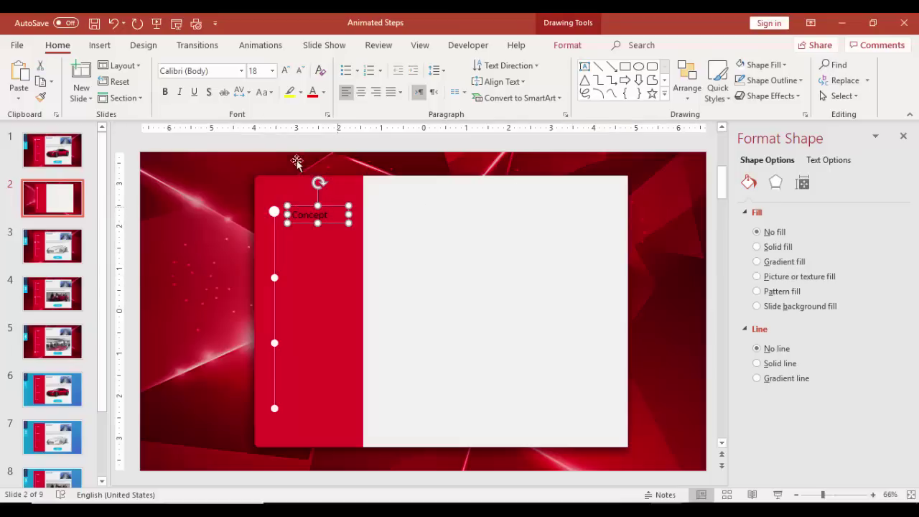
{"action": "left_click", "coordinate": [324, 92]}
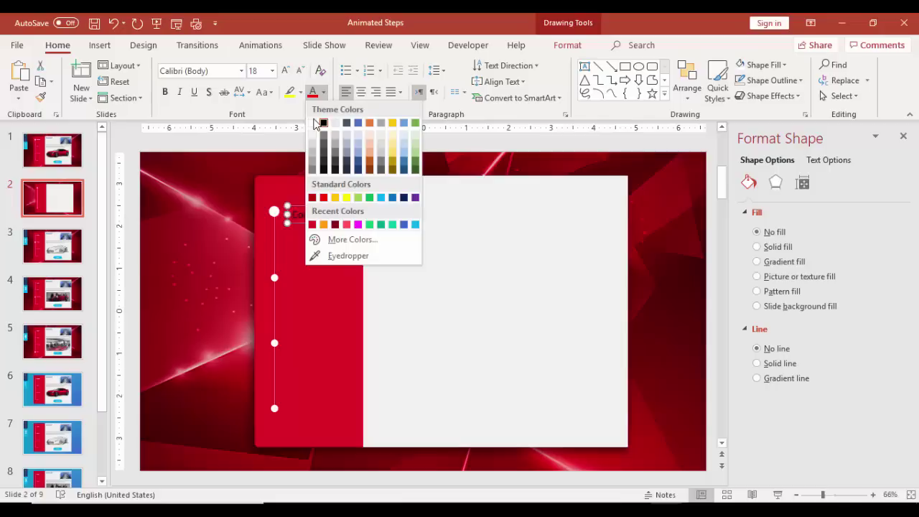
{"action": "left_click", "coordinate": [314, 123]}
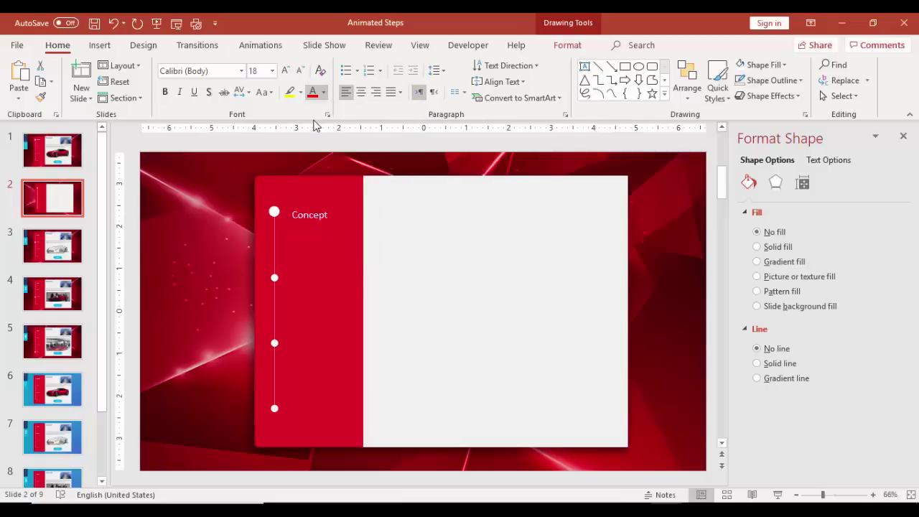
Set the Concept label to Arial Nova, move it closer to the dot, and duplicate it.
{"action": "left_click", "coordinate": [241, 71]}
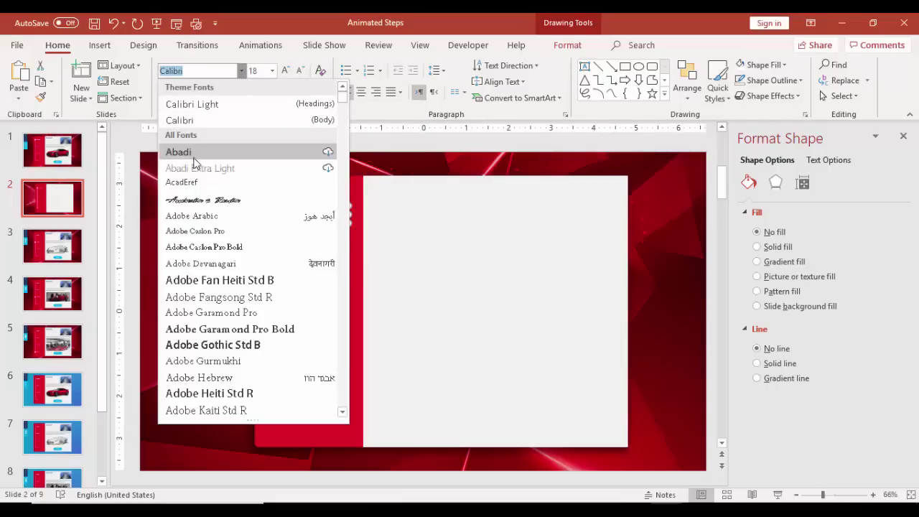
{"action": "scroll", "coordinate": [240, 316], "scroll_direction": "down", "scroll_amount": 2}
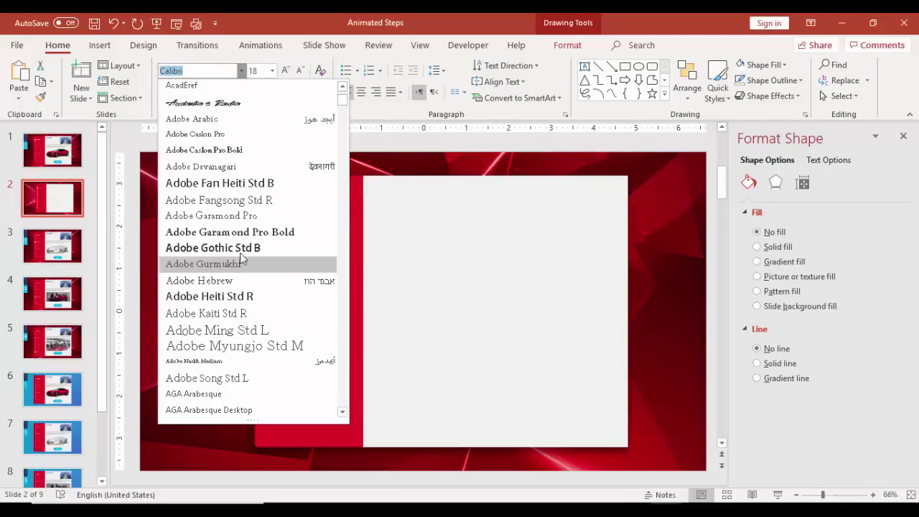
{"action": "scroll", "coordinate": [241, 260], "scroll_direction": "down", "scroll_amount": 5}
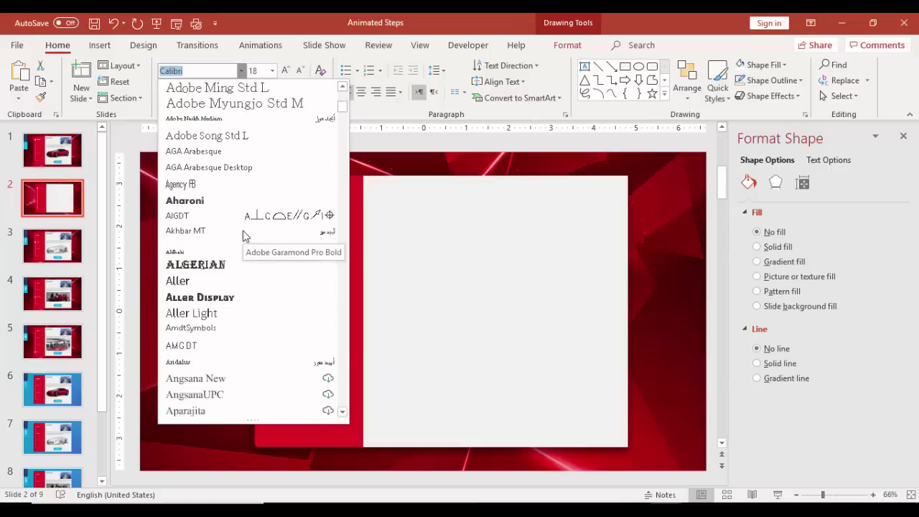
{"action": "scroll", "coordinate": [242, 235], "scroll_direction": "down", "scroll_amount": 3}
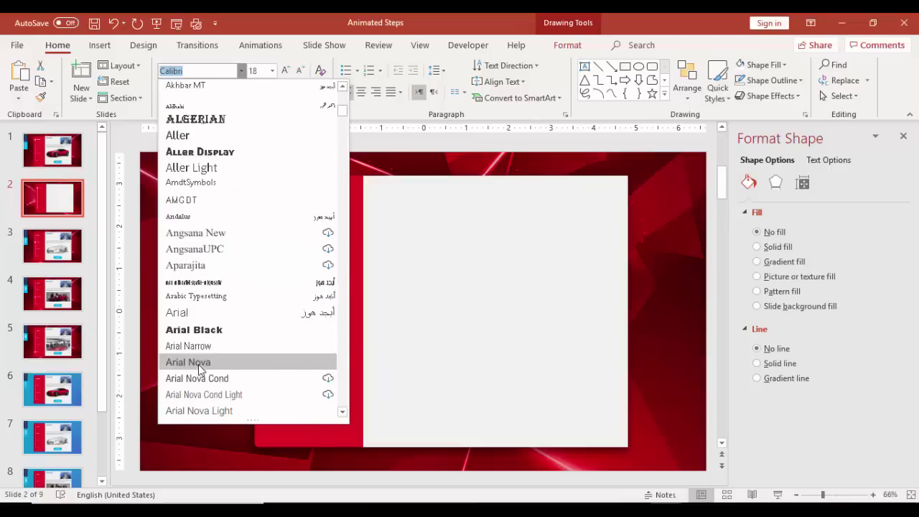
{"action": "left_click", "coordinate": [188, 362]}
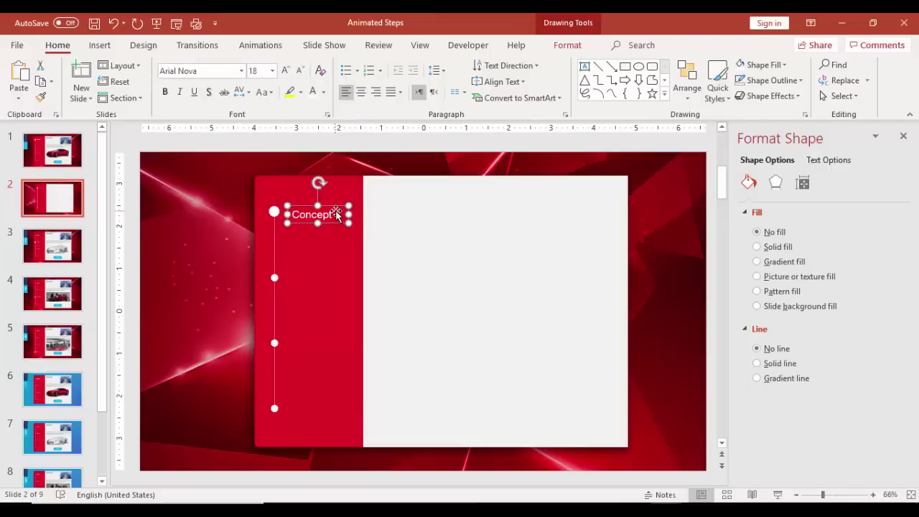
{"action": "left_click_drag", "start_coordinate": [337, 210], "coordinate": [329, 205]}
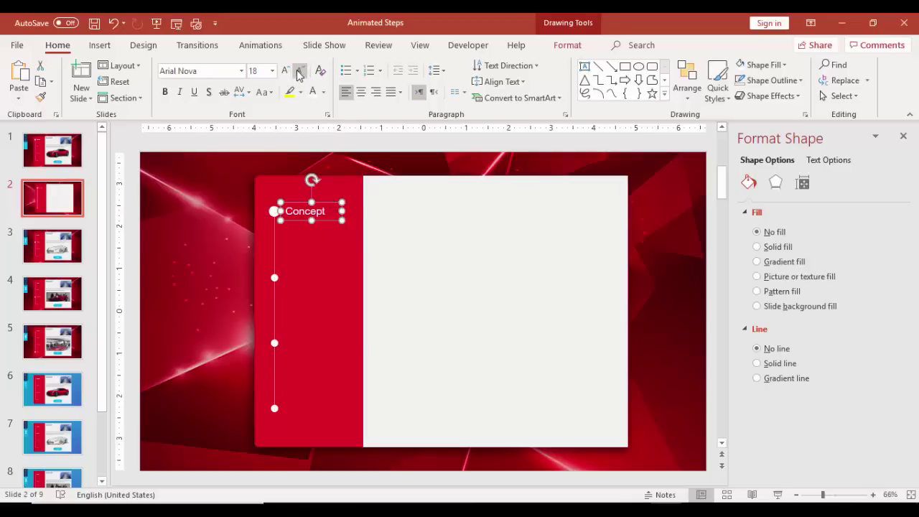
{"action": "key", "text": "ctrl+d"}
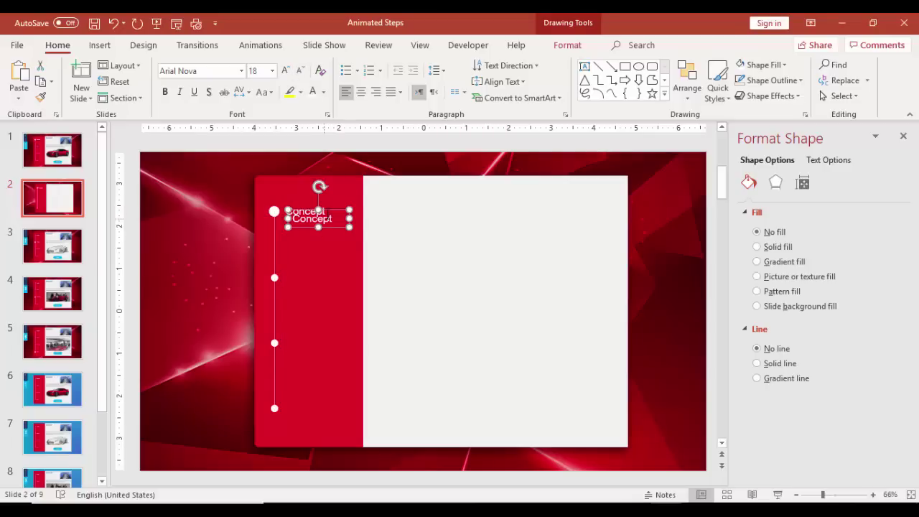
Turn the copy into a 16 pt, lighter-coloured 'Design' label beside the second dot.
{"action": "left_click_drag", "start_coordinate": [338, 214], "coordinate": [329, 272]}
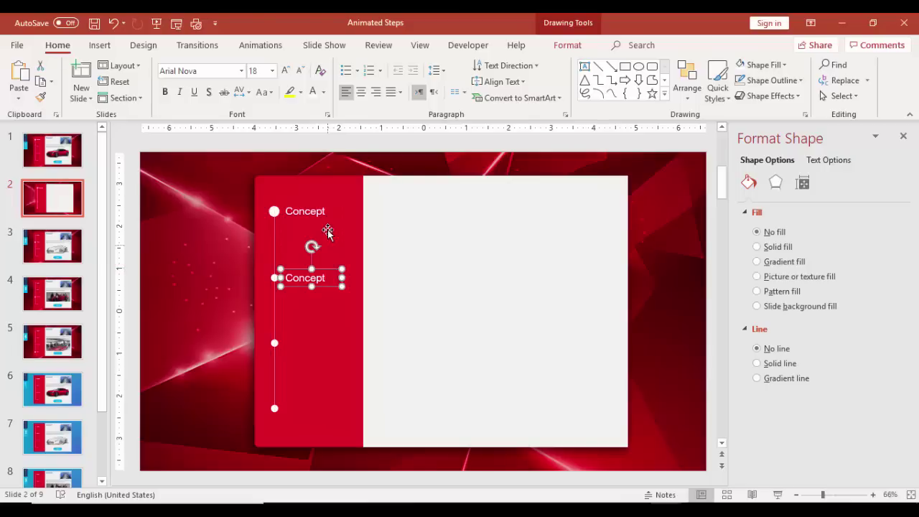
{"action": "left_click", "coordinate": [302, 71]}
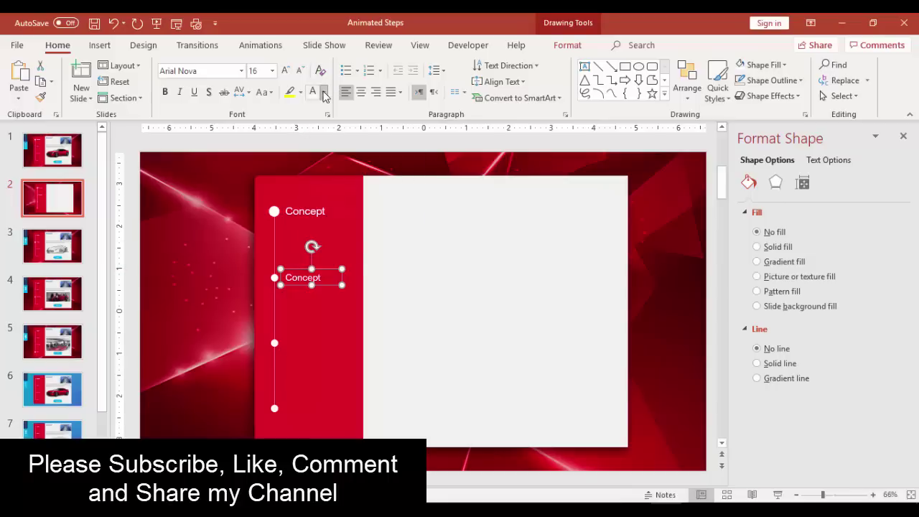
{"action": "left_click", "coordinate": [323, 92]}
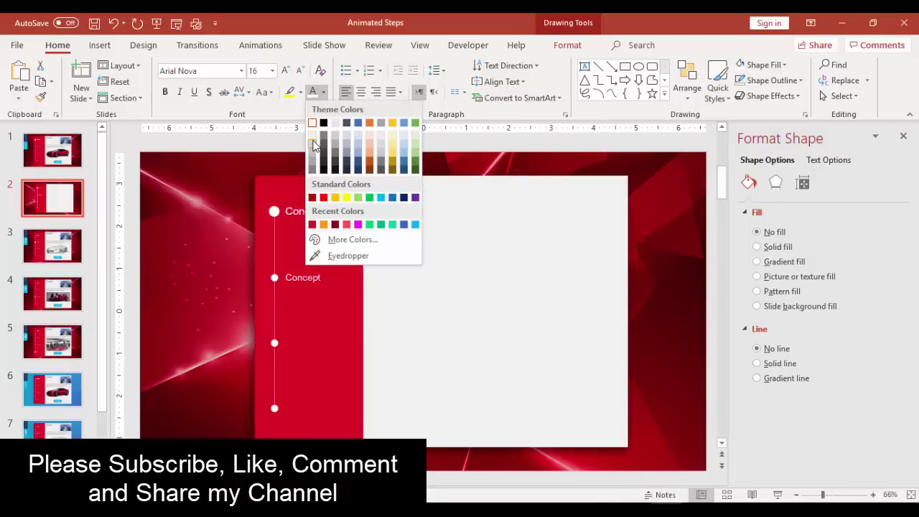
{"action": "left_click", "coordinate": [312, 138]}
{"action": "double_click", "coordinate": [296, 277]}
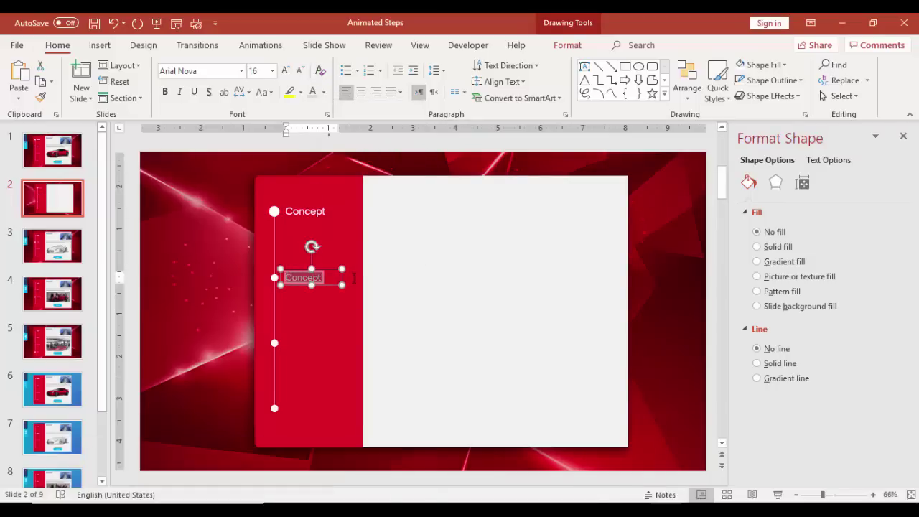
{"action": "type", "text": "Design"}
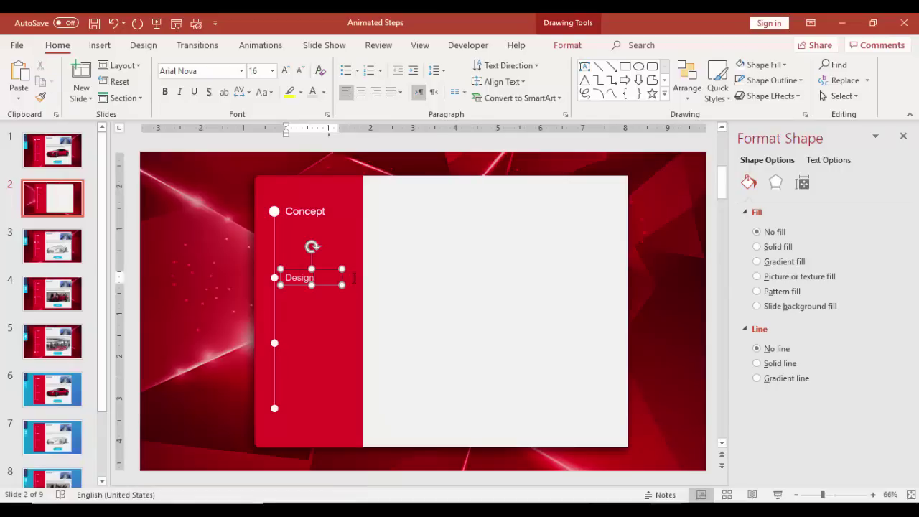
{"action": "key", "text": "Escape"}
{"action": "key", "text": "Escape"}
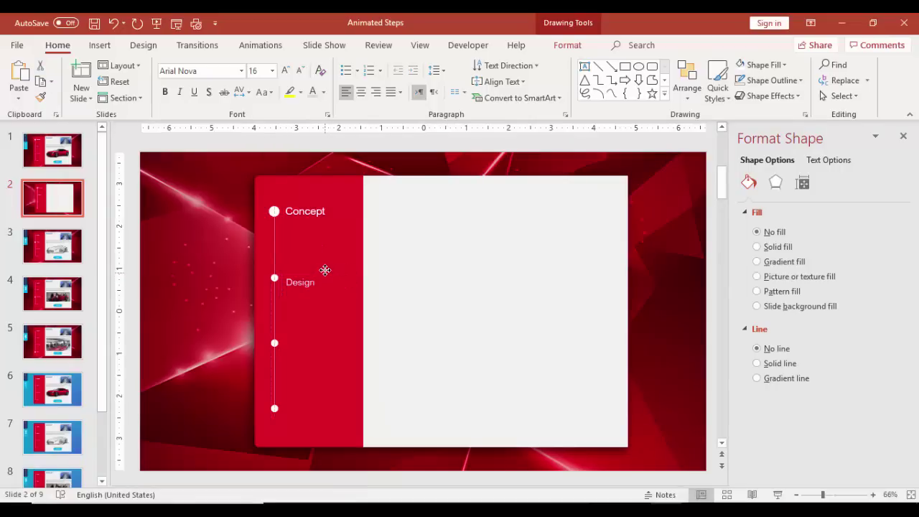
Copy the Design label to the third dot and retype it as 'Marketing'.
{"action": "left_click", "coordinate": [325, 269]}
{"action": "left_click_drag", "start_coordinate": [326, 270], "coordinate": [378, 342]}
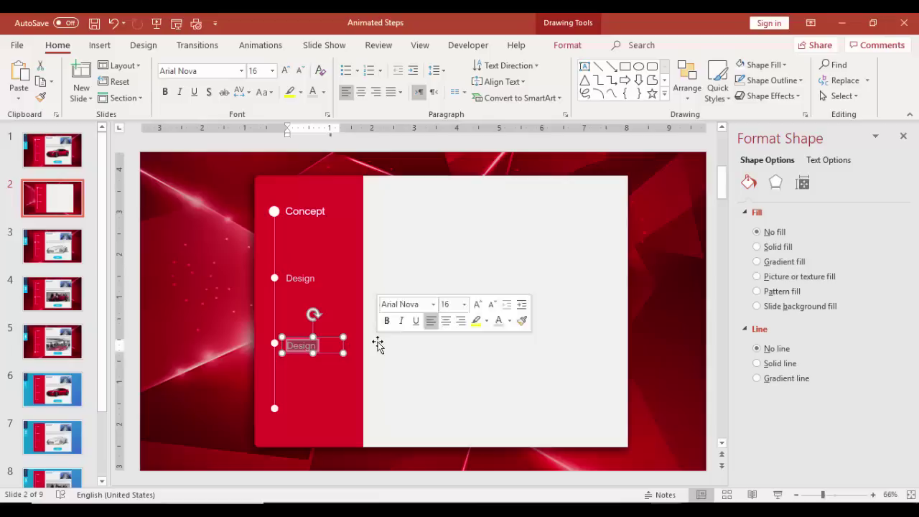
{"action": "type", "text": "Marketin"}
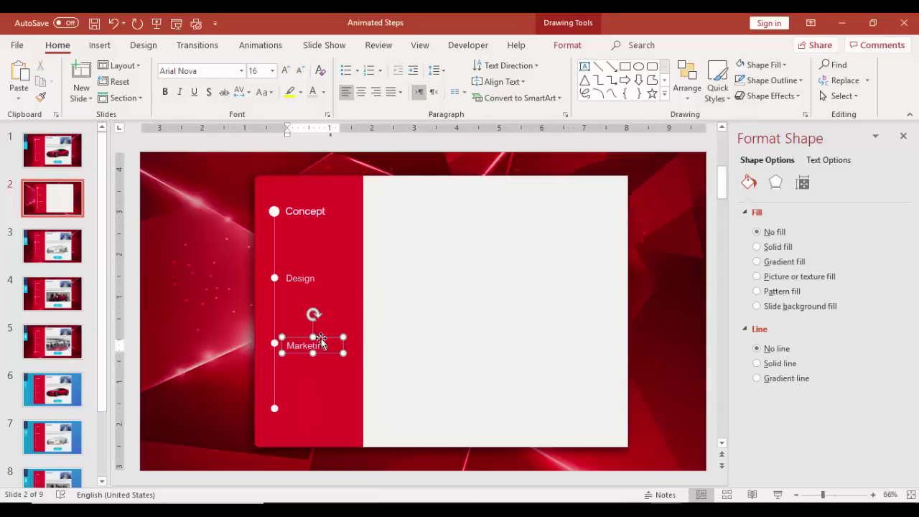
{"action": "left_click", "coordinate": [321, 336]}
{"action": "left_click_drag", "start_coordinate": [321, 336], "coordinate": [321, 402]}
Retype the bottom copy as 'Sales' and align it with the bottom dot.
{"action": "double_click", "coordinate": [298, 410]}
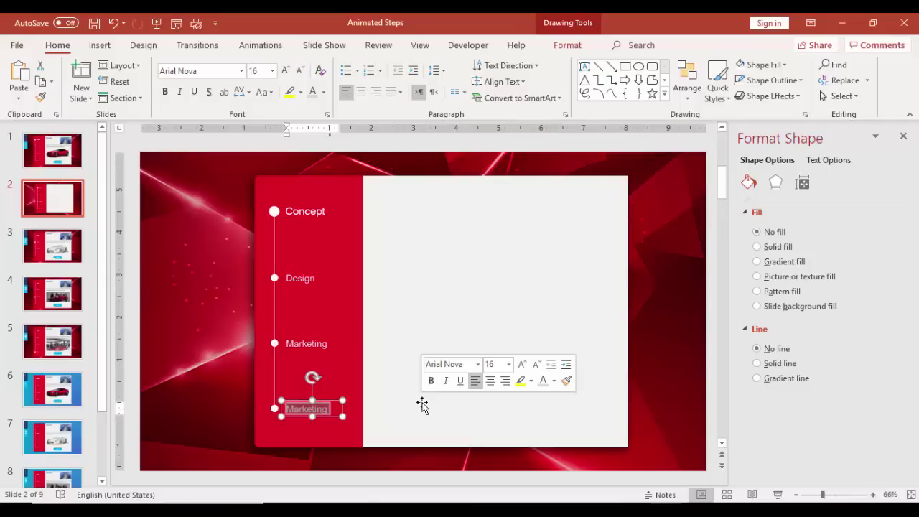
{"action": "type", "text": "Sales"}
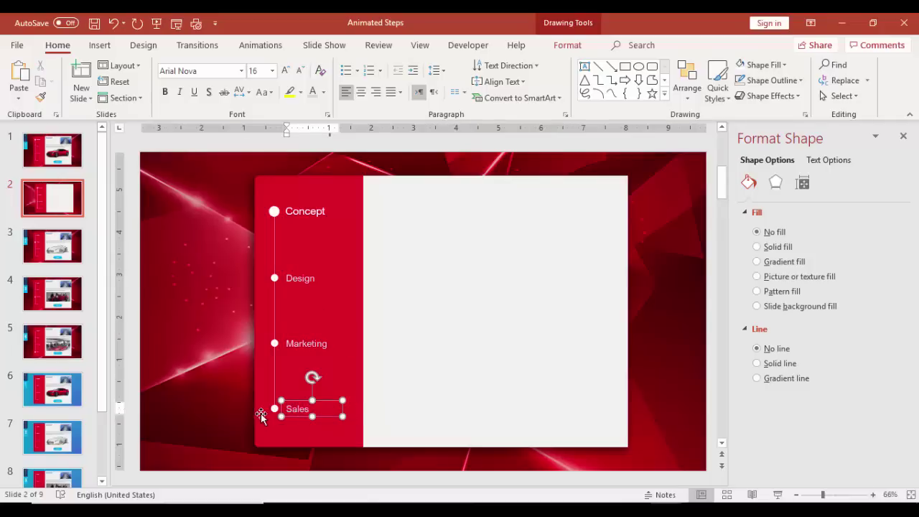
{"action": "left_click", "coordinate": [325, 399]}
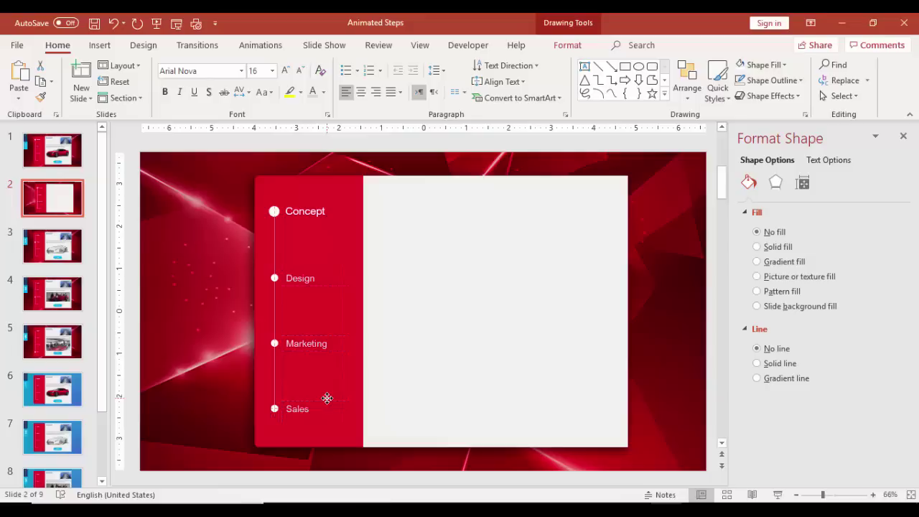
{"action": "left_click_drag", "start_coordinate": [327, 399], "coordinate": [327, 401]}
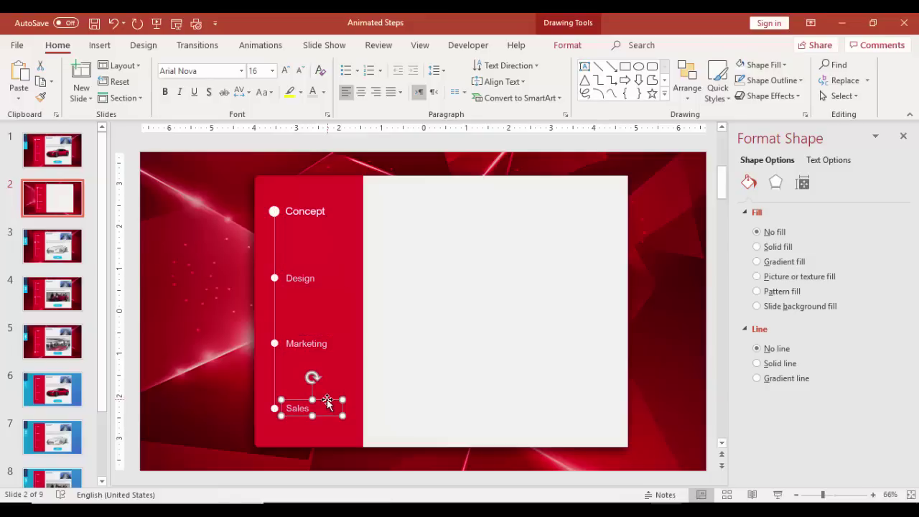
Select the Concept, Design, Marketing and Sales labels and apply Align Left.
{"action": "left_click", "coordinate": [309, 346], "text": "shift"}
{"action": "left_click", "coordinate": [301, 279], "text": "shift"}
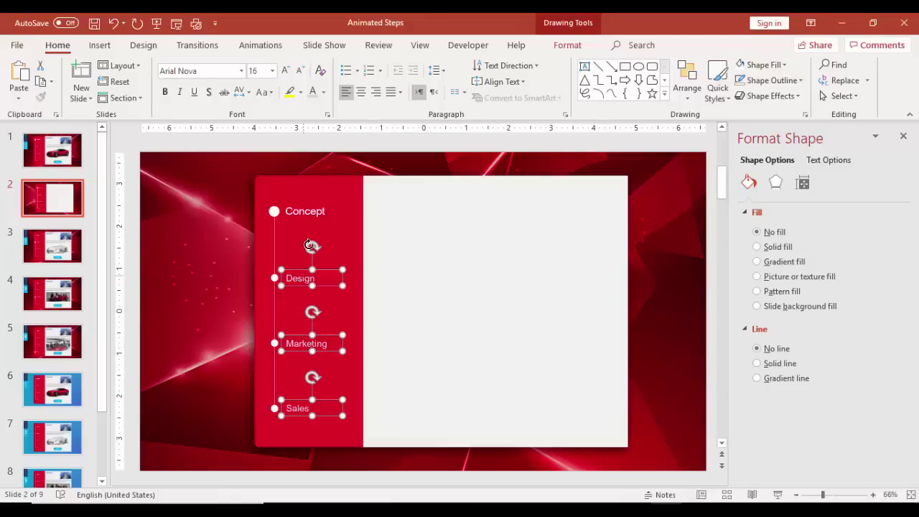
{"action": "left_click", "coordinate": [305, 211], "text": "shift"}
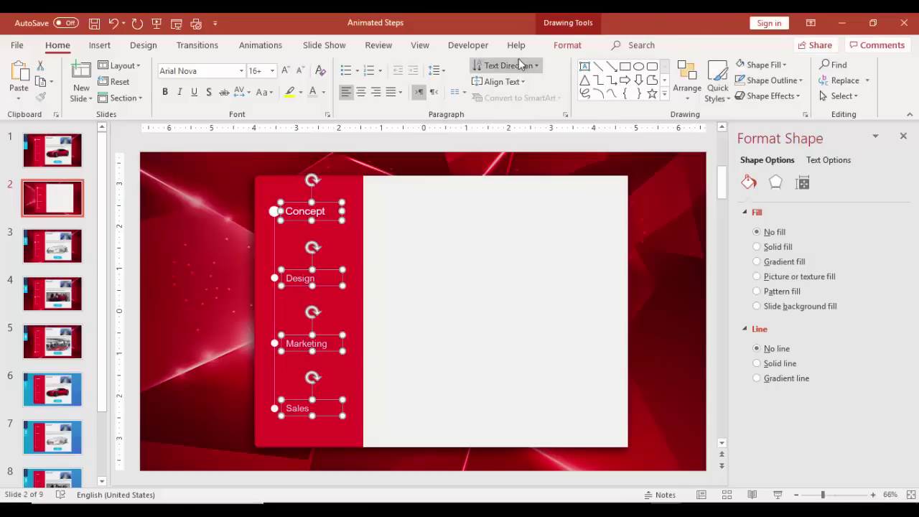
{"action": "left_click", "coordinate": [566, 45]}
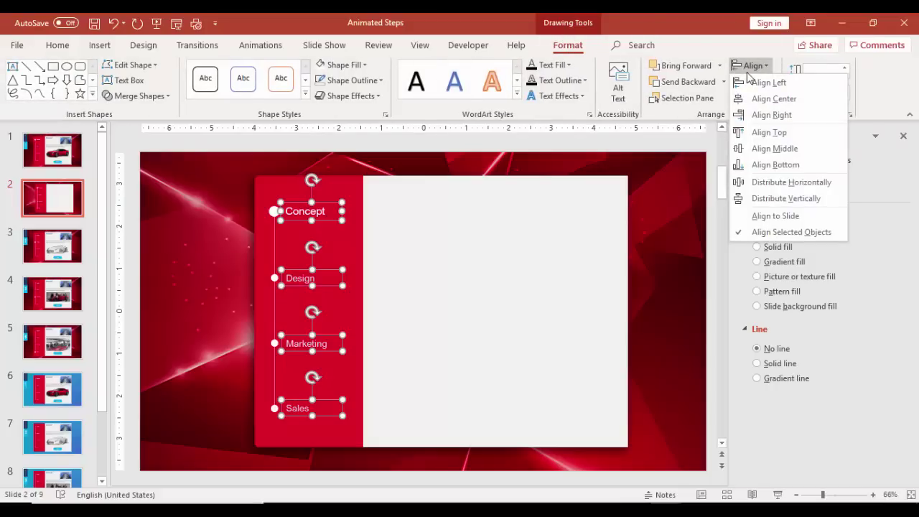
{"action": "left_click", "coordinate": [765, 82]}
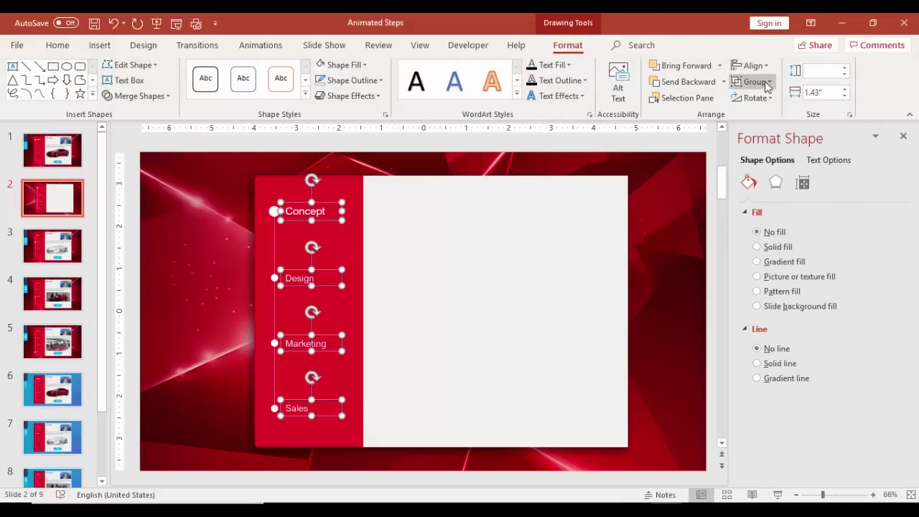
{"action": "left_click", "coordinate": [580, 155]}
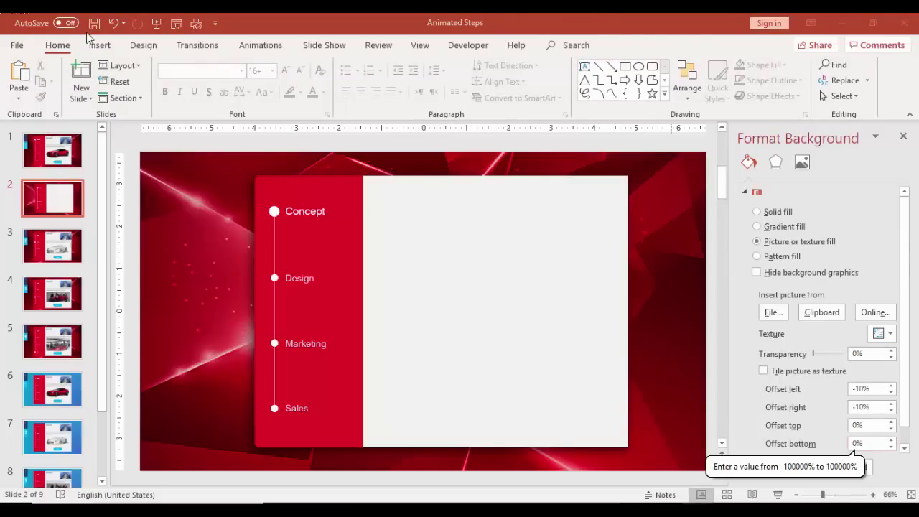
Draw a dark navy rectangle with no outline at the slide's top-left corner.
{"action": "left_click", "coordinate": [100, 44]}
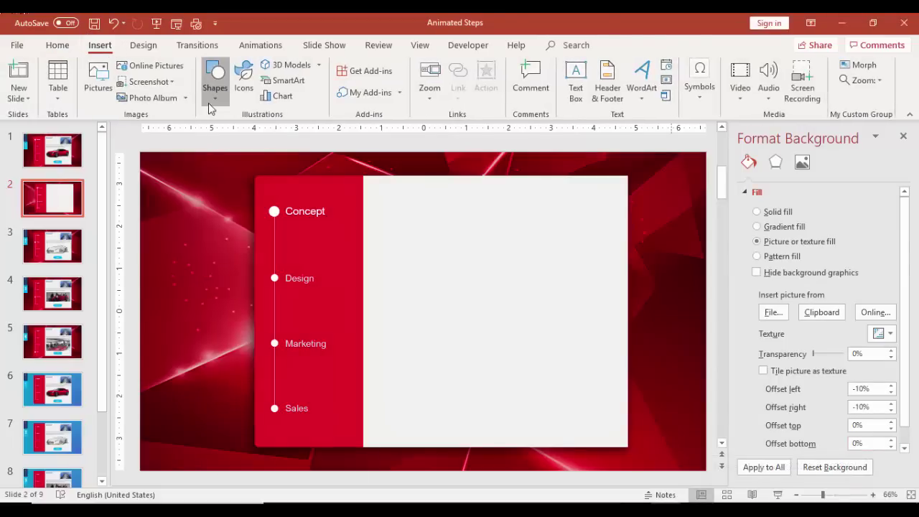
{"action": "left_click", "coordinate": [215, 79]}
{"action": "left_click", "coordinate": [208, 200]}
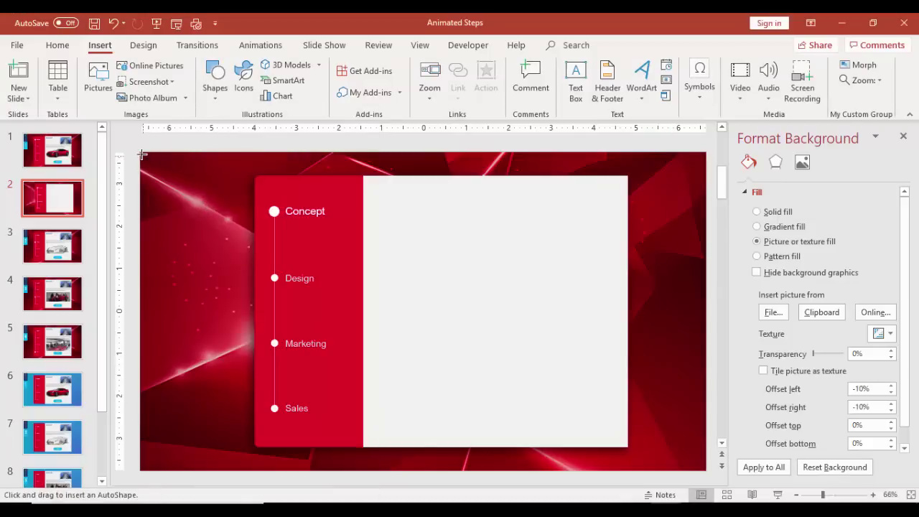
{"action": "left_click_drag", "start_coordinate": [151, 156], "coordinate": [180, 225]}
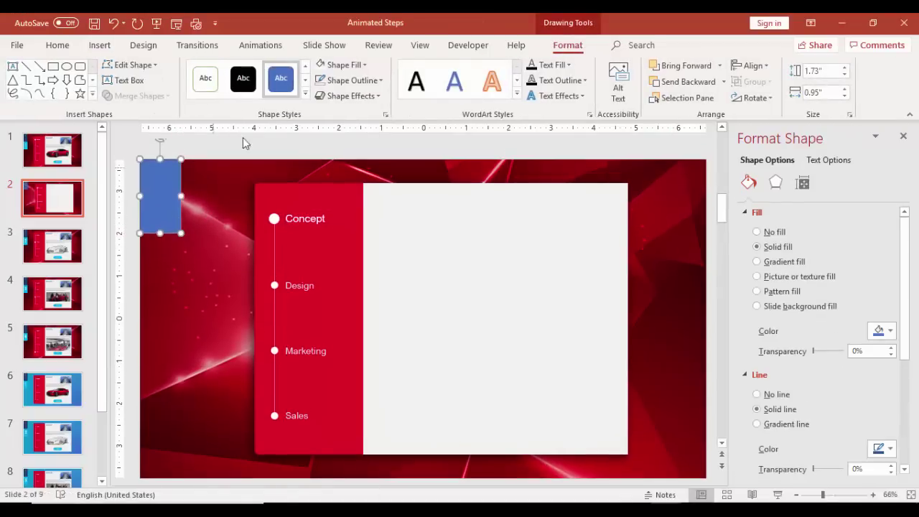
{"action": "left_click", "coordinate": [344, 65]}
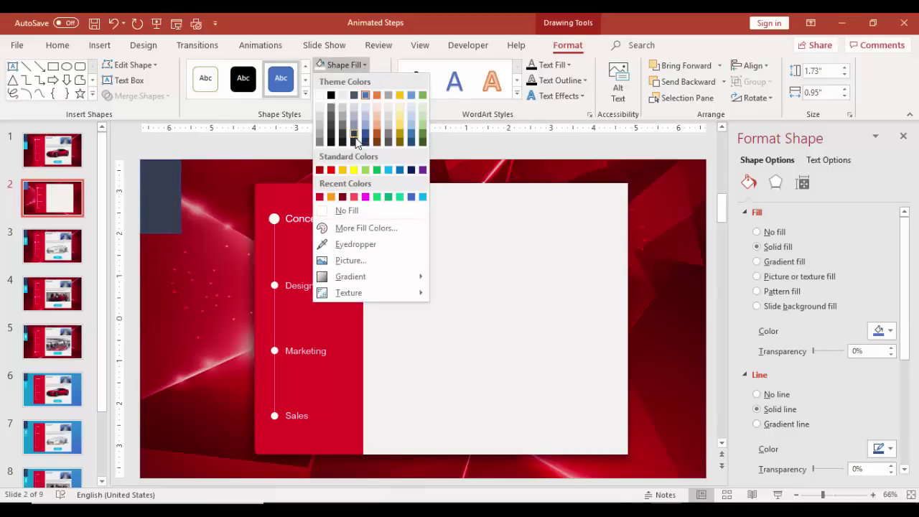
{"action": "left_click", "coordinate": [364, 139]}
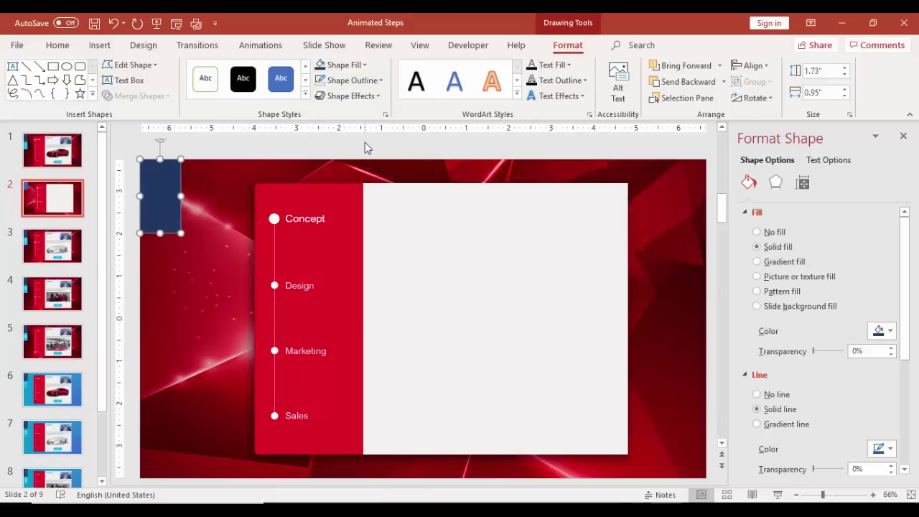
{"action": "left_click", "coordinate": [377, 80]}
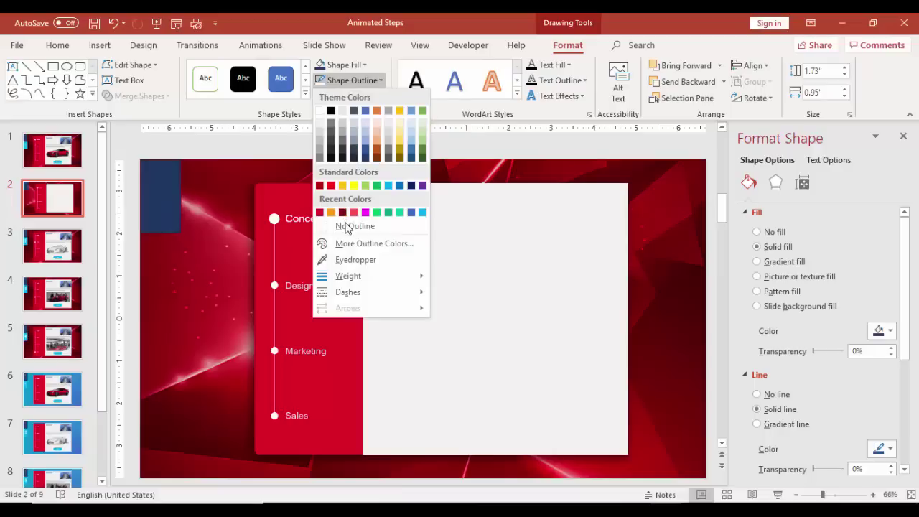
{"action": "left_click", "coordinate": [346, 224]}
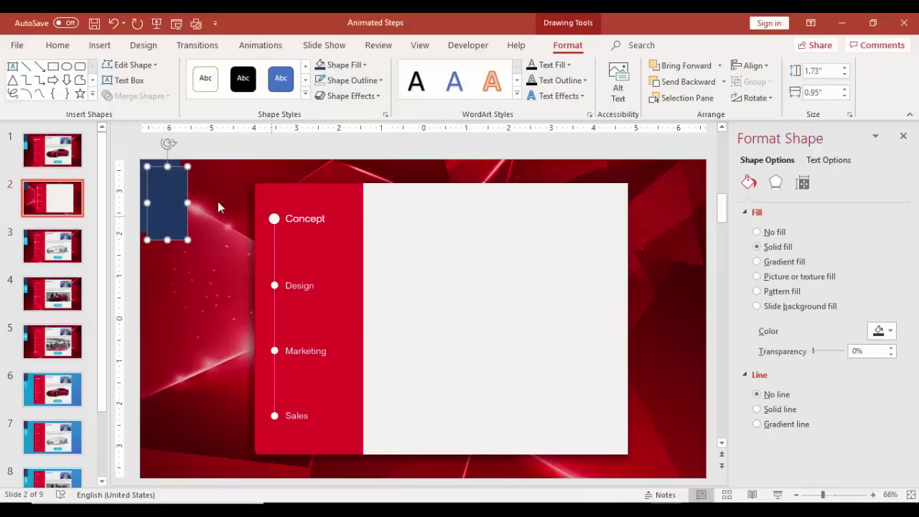
Duplicate the navy rectangle just below it and fill the copy light blue.
{"action": "left_click_drag", "start_coordinate": [172, 184], "coordinate": [163, 242]}
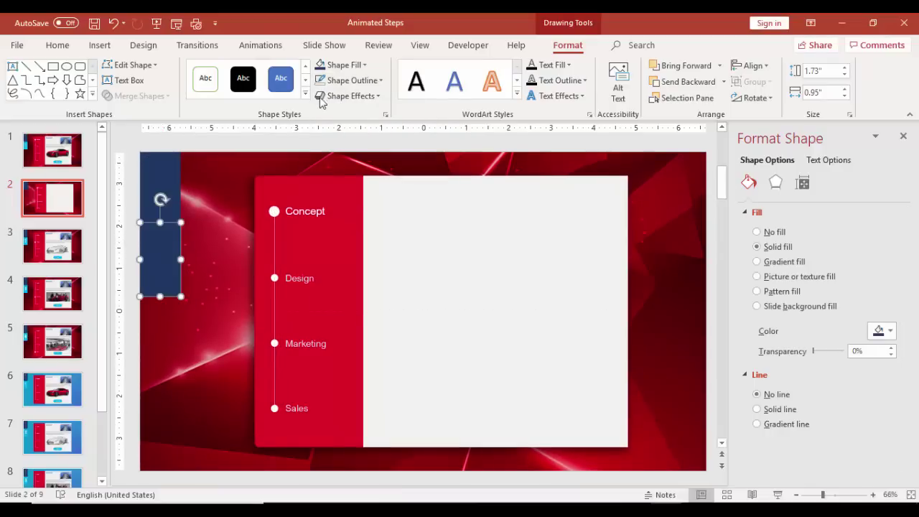
{"action": "left_click", "coordinate": [363, 66]}
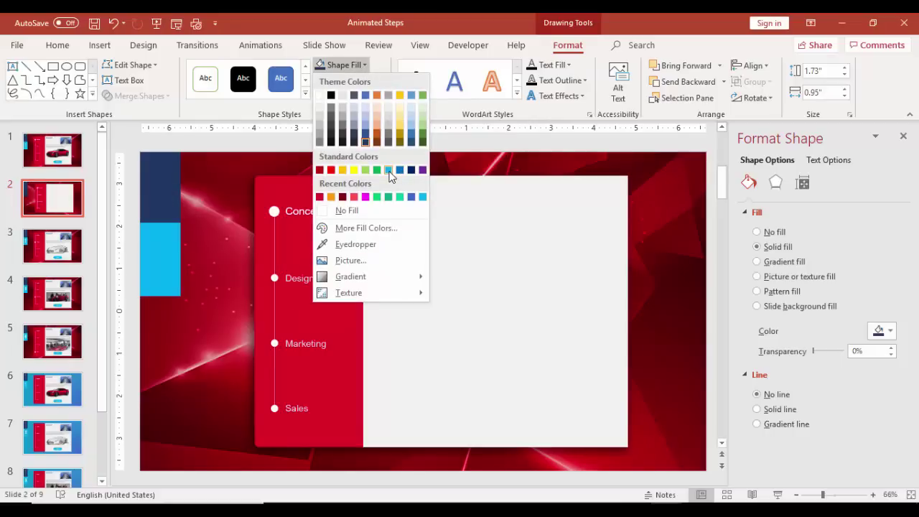
{"action": "left_click", "coordinate": [389, 170]}
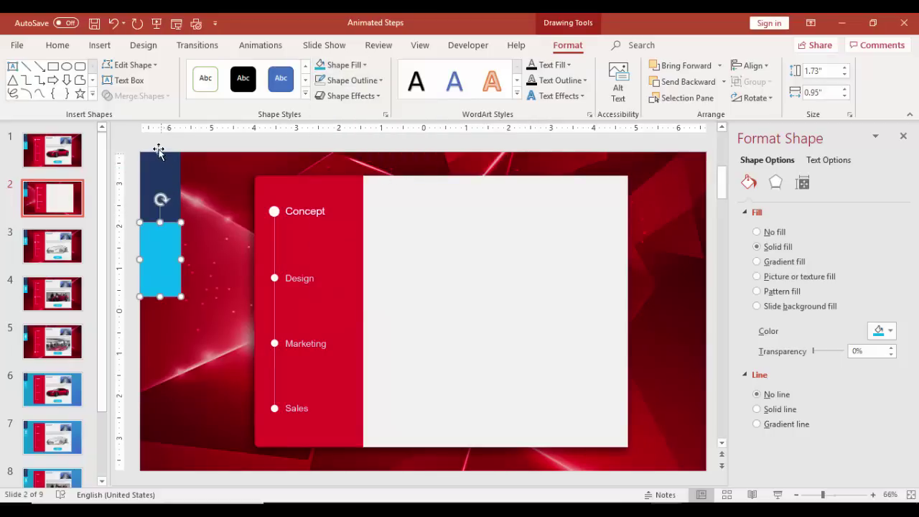
{"action": "left_click", "coordinate": [158, 148]}
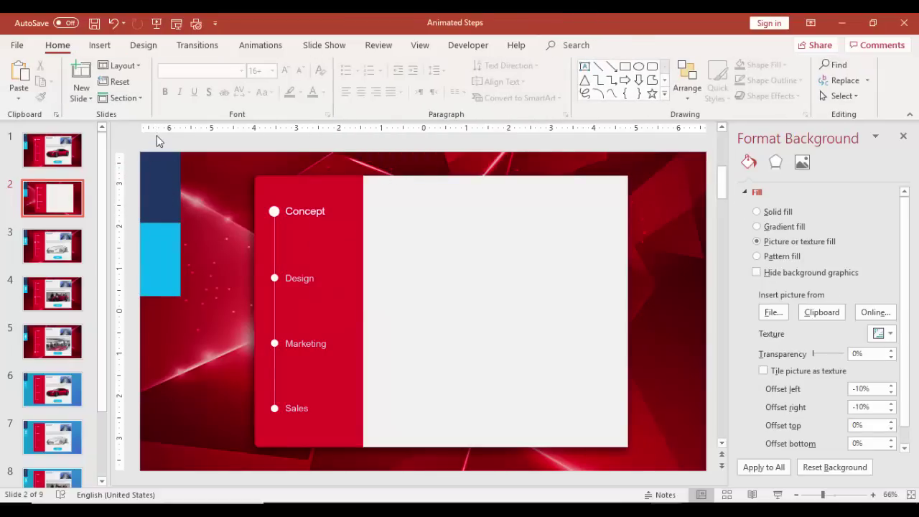
Add a white 'STEP' text box with vertically stacked letters over the navy bar.
{"action": "left_click", "coordinate": [100, 44]}
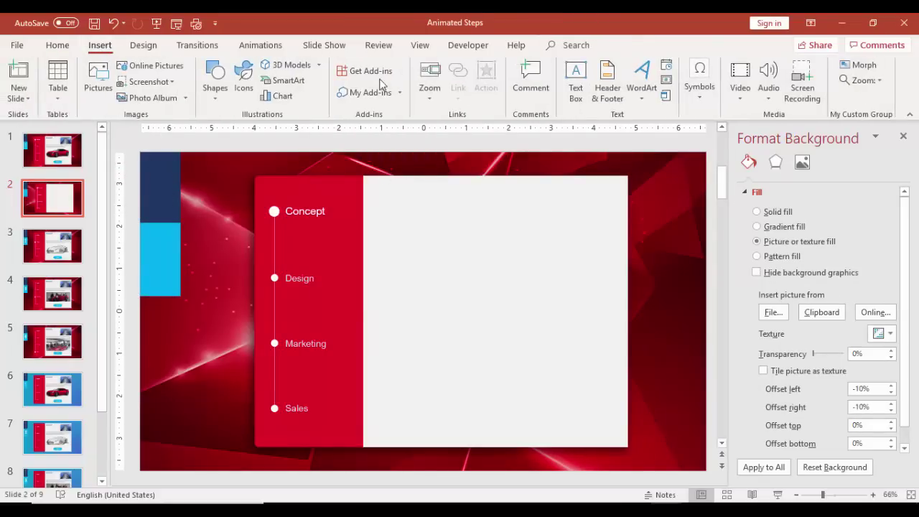
{"action": "left_click", "coordinate": [575, 79]}
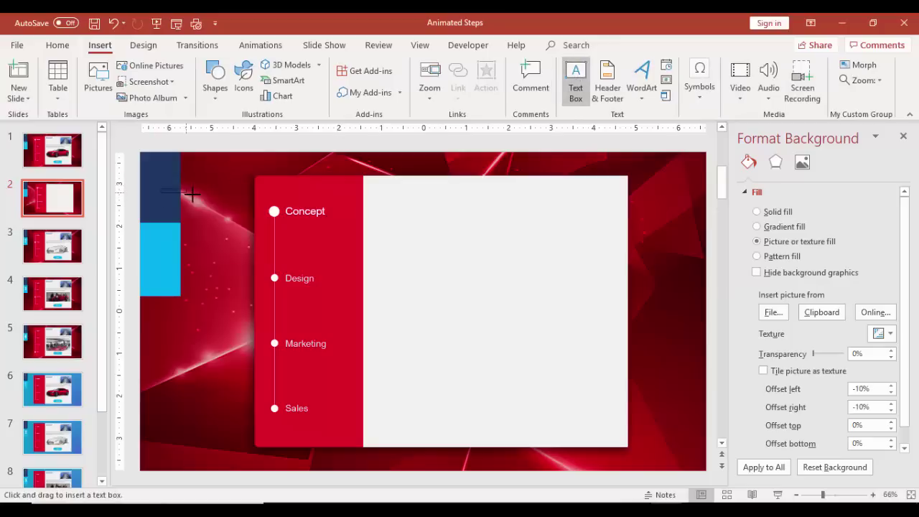
{"action": "left_click_drag", "start_coordinate": [192, 194], "coordinate": [207, 206]}
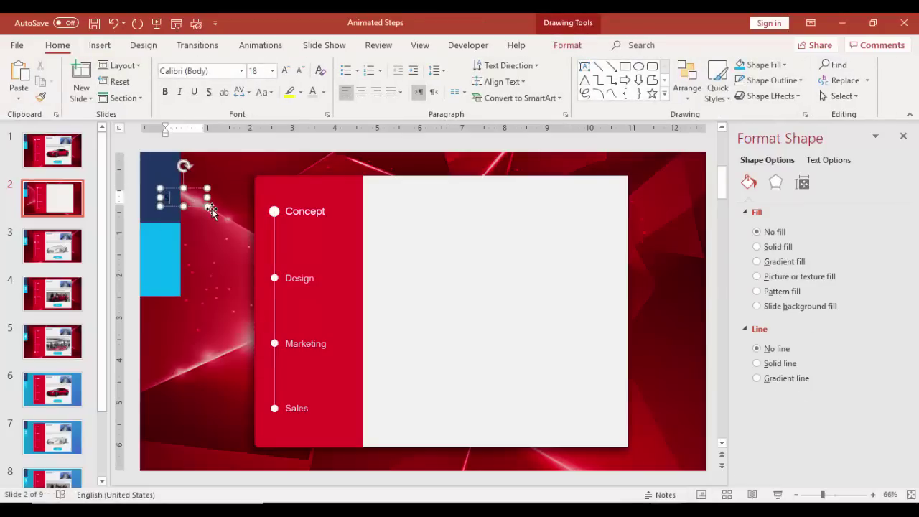
{"action": "type", "text": "STEP"}
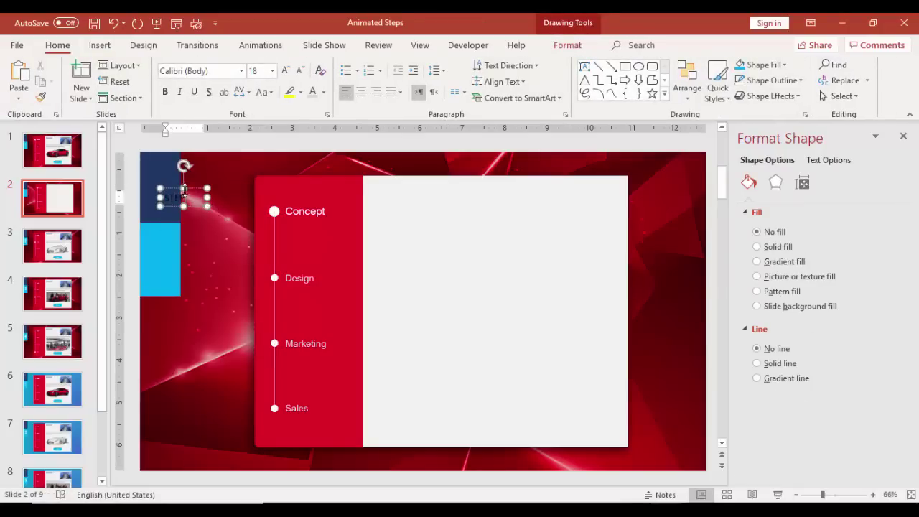
{"action": "left_click", "coordinate": [193, 190]}
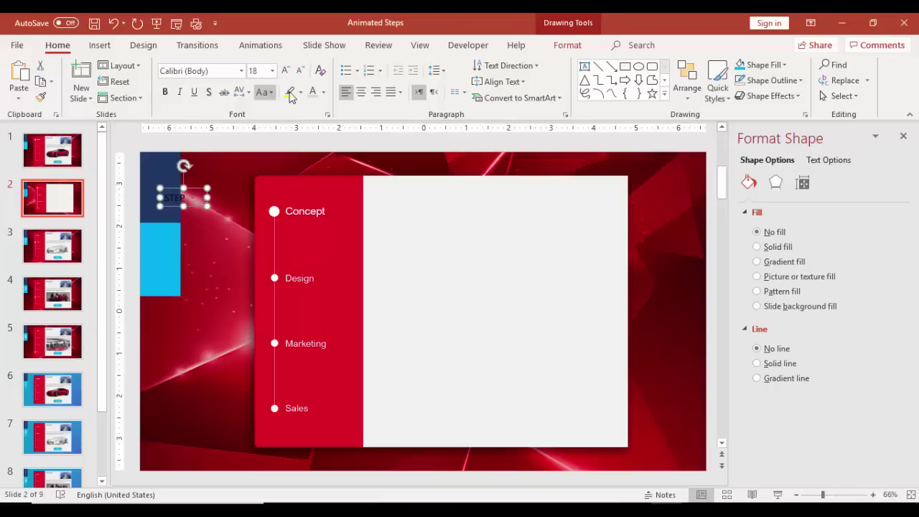
{"action": "left_click", "coordinate": [323, 93]}
{"action": "left_click", "coordinate": [317, 124]}
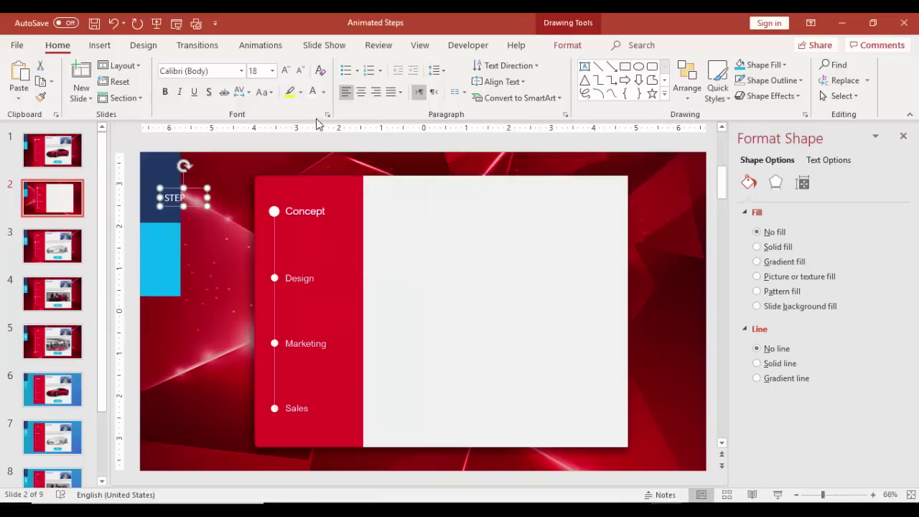
{"action": "left_click", "coordinate": [508, 66]}
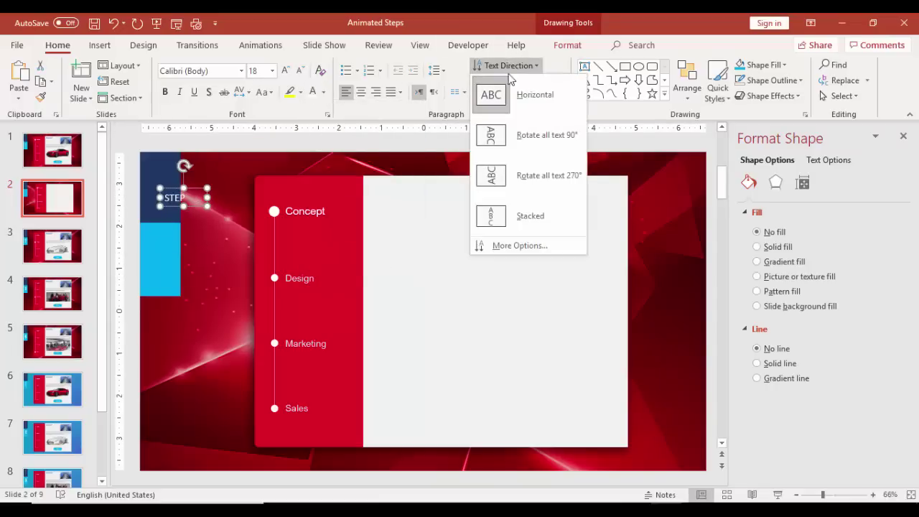
{"action": "left_click", "coordinate": [516, 217]}
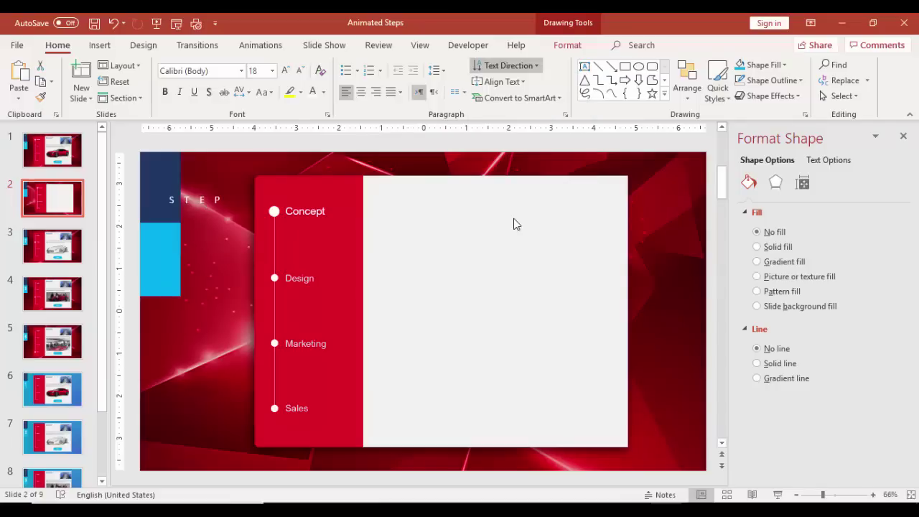
Fit the STEP box as a narrow column on the navy bar, then duplicate it into the light-blue block.
{"action": "left_click_drag", "start_coordinate": [216, 213], "coordinate": [183, 256]}
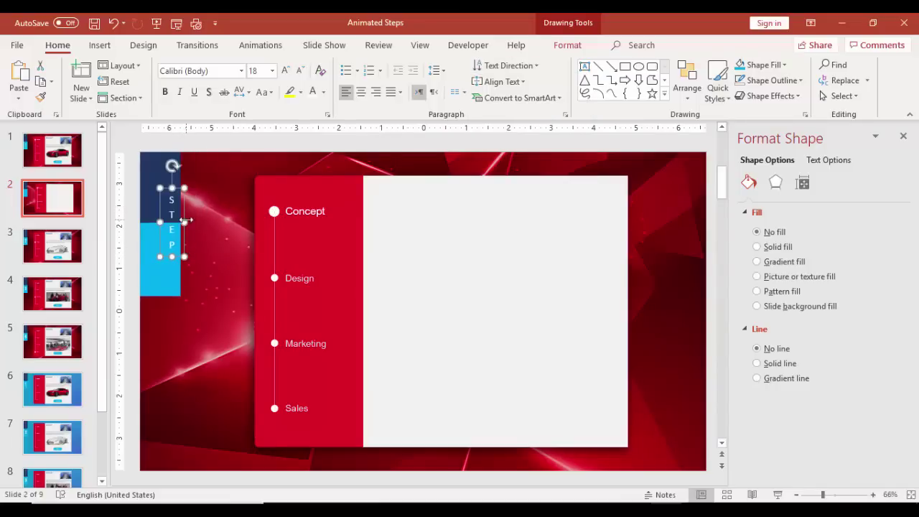
{"action": "left_click_drag", "start_coordinate": [185, 208], "coordinate": [173, 179]}
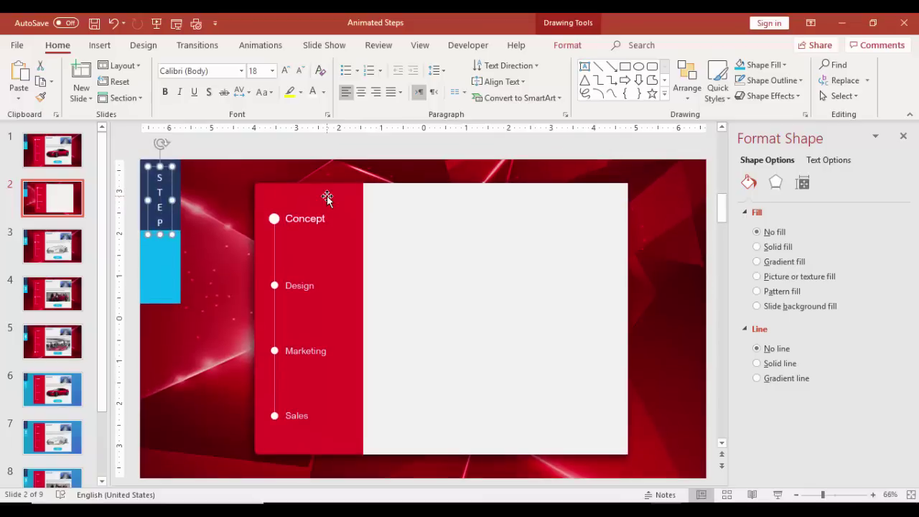
{"action": "key", "text": "ctrl+z"}
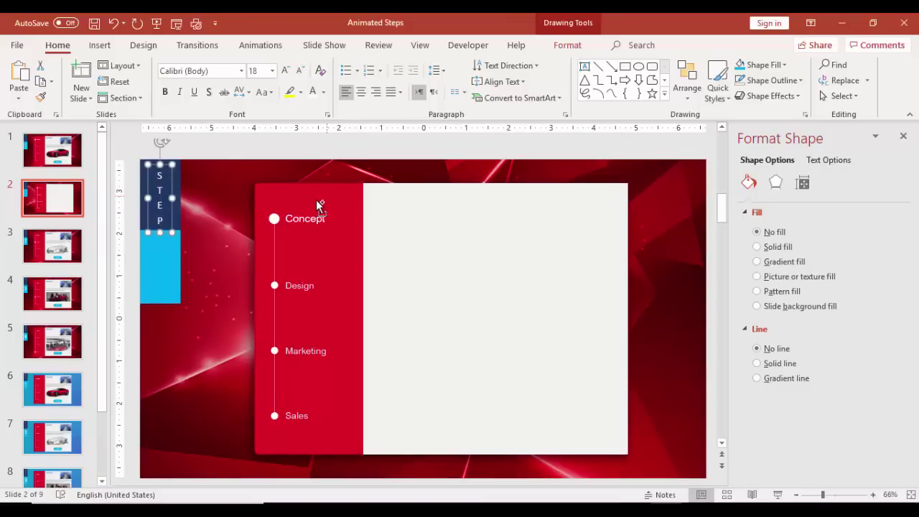
{"action": "key", "text": "ctrl+d"}
{"action": "left_click_drag", "start_coordinate": [181, 192], "coordinate": [158, 287]}
Replace the copy's text with '1', enlarge it to 66 pt, and set it in Arial Nova.
{"action": "left_click", "coordinate": [161, 228]}
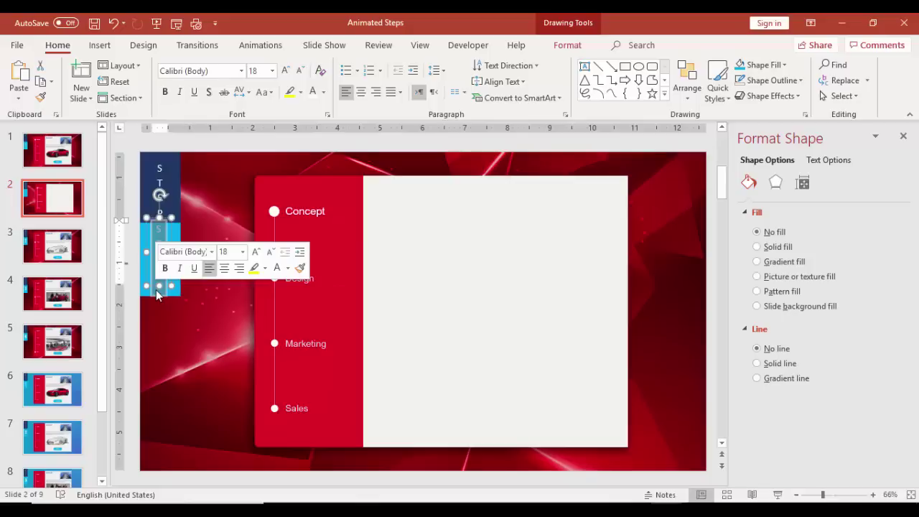
{"action": "type", "text": "1"}
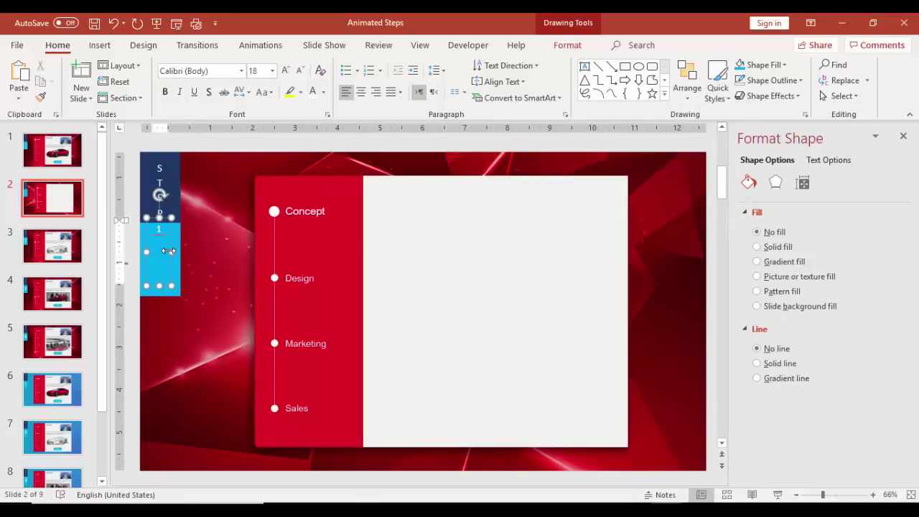
{"action": "key", "text": "Escape"}
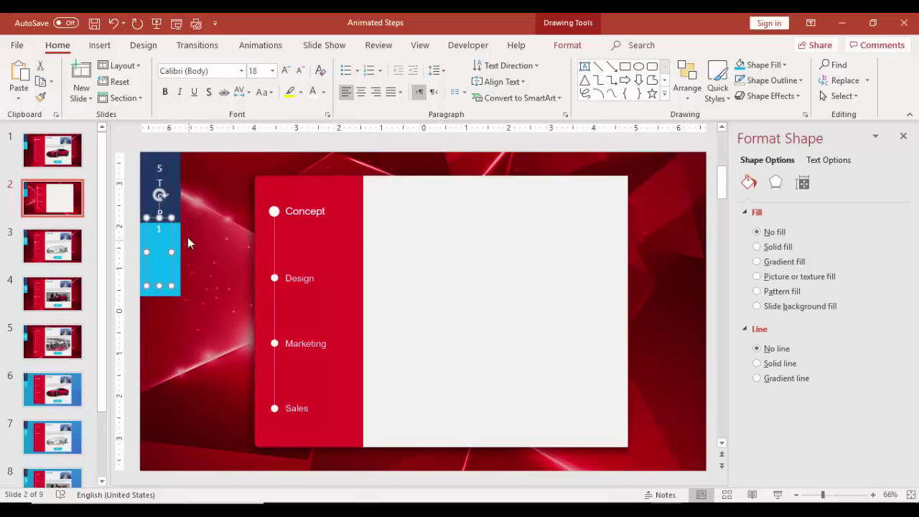
{"action": "left_click", "coordinate": [285, 71]}
{"action": "left_click", "coordinate": [286, 71]}
{"action": "left_click", "coordinate": [285, 71]}
{"action": "left_click", "coordinate": [286, 71]}
{"action": "left_click", "coordinate": [286, 71]}
{"action": "left_click", "coordinate": [286, 71]}
{"action": "left_click", "coordinate": [286, 71]}
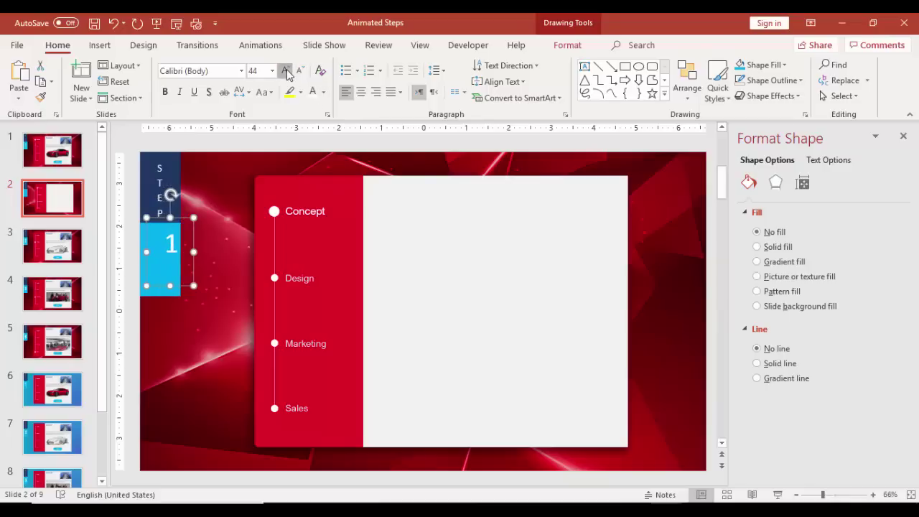
{"action": "left_click", "coordinate": [286, 72]}
{"action": "left_click", "coordinate": [286, 71]}
{"action": "left_click", "coordinate": [285, 71]}
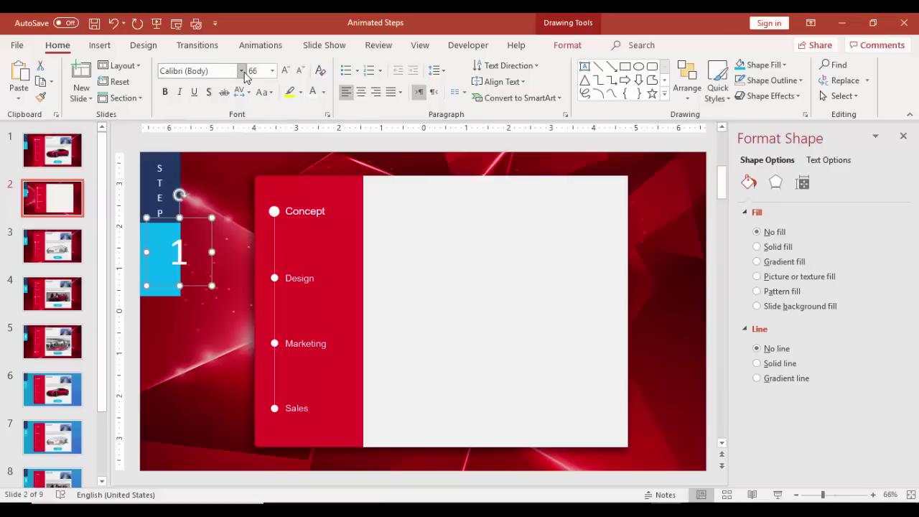
{"action": "left_click", "coordinate": [242, 71]}
{"action": "left_click", "coordinate": [241, 72]}
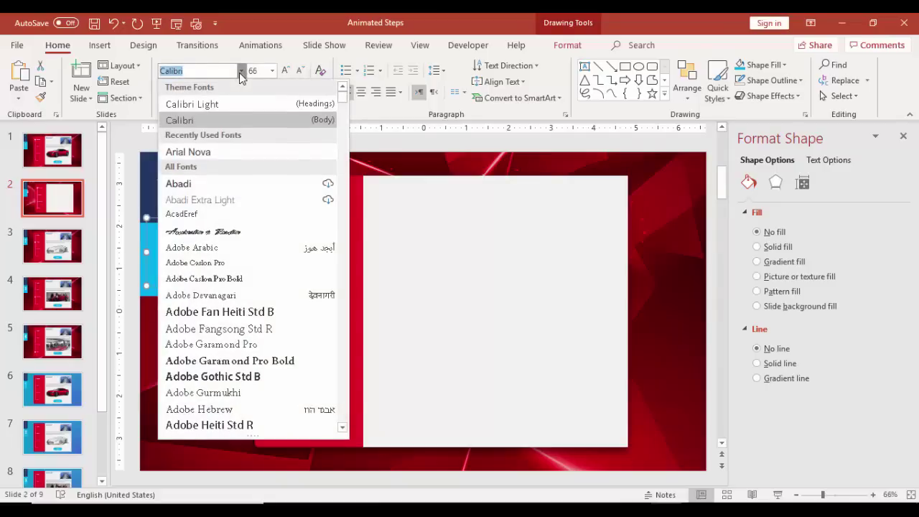
{"action": "left_click", "coordinate": [190, 151]}
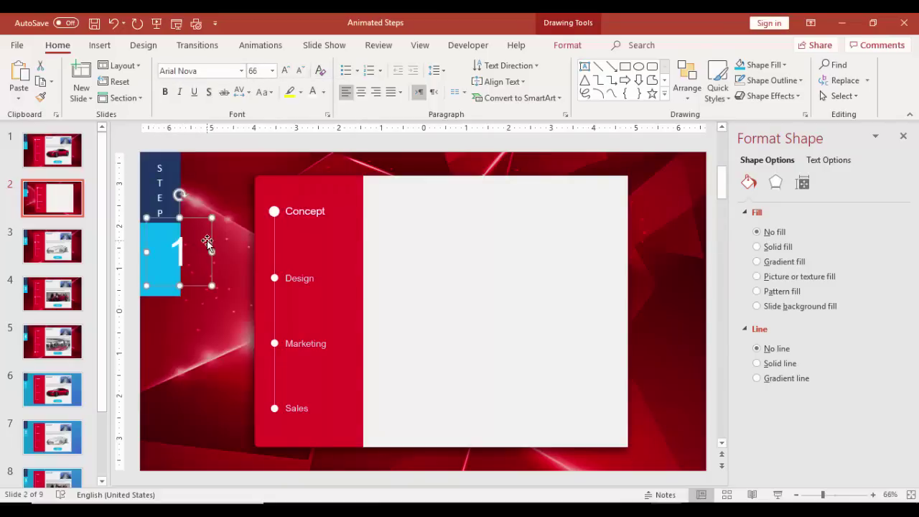
Make the 1 horizontal, centred and bold, narrowing its box to fit the blue block.
{"action": "left_click_drag", "start_coordinate": [207, 244], "coordinate": [185, 251]}
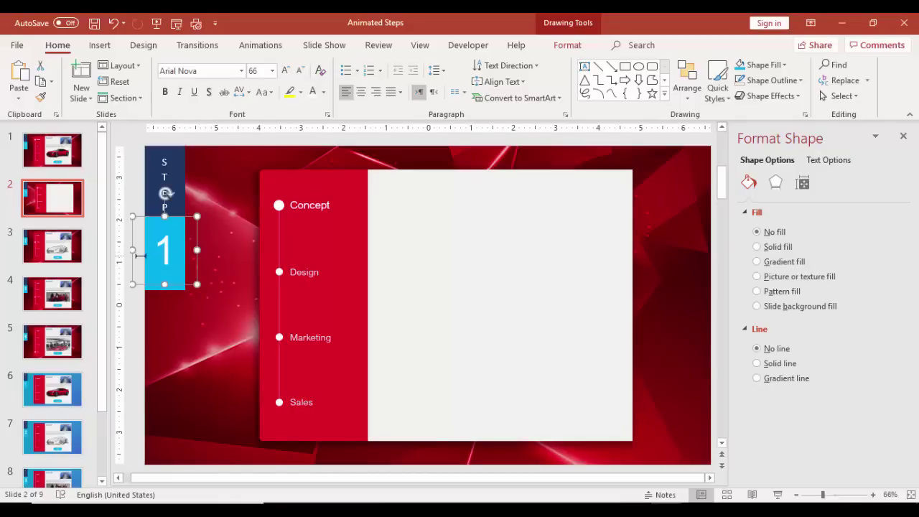
{"action": "left_click", "coordinate": [505, 65]}
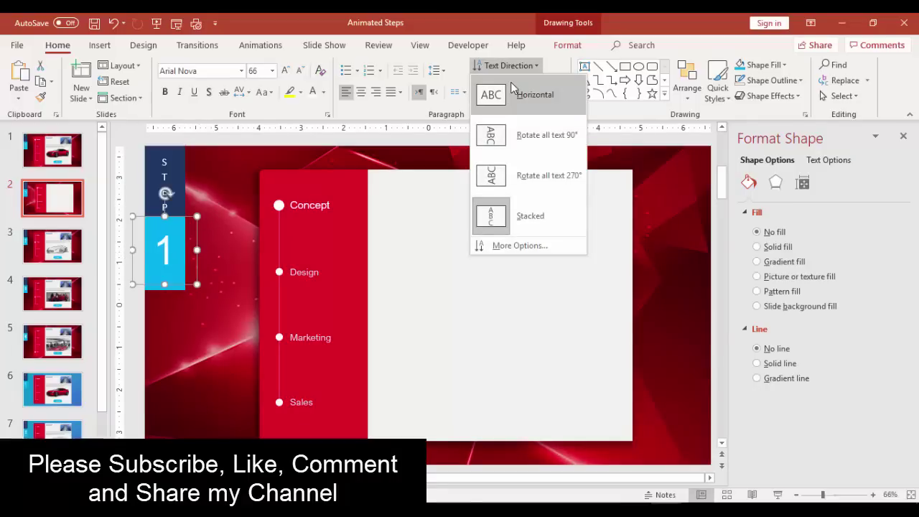
{"action": "left_click", "coordinate": [511, 87]}
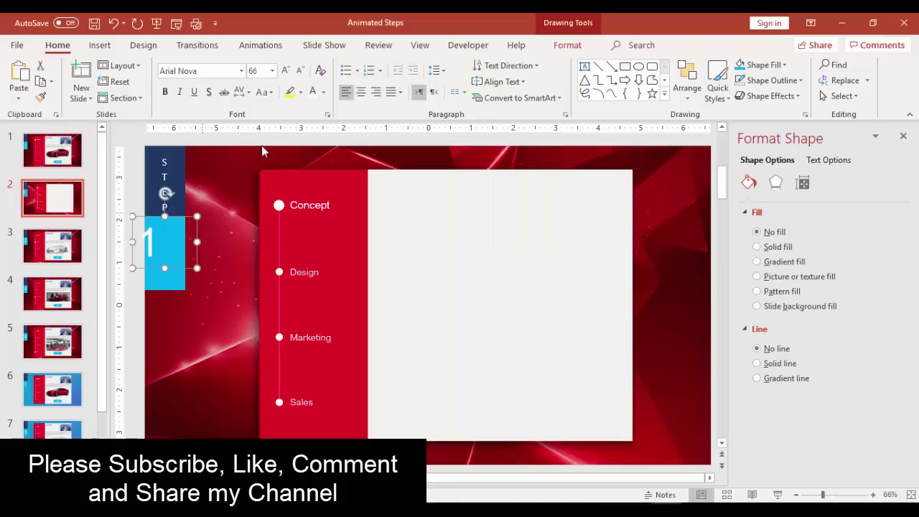
{"action": "left_click", "coordinate": [360, 93]}
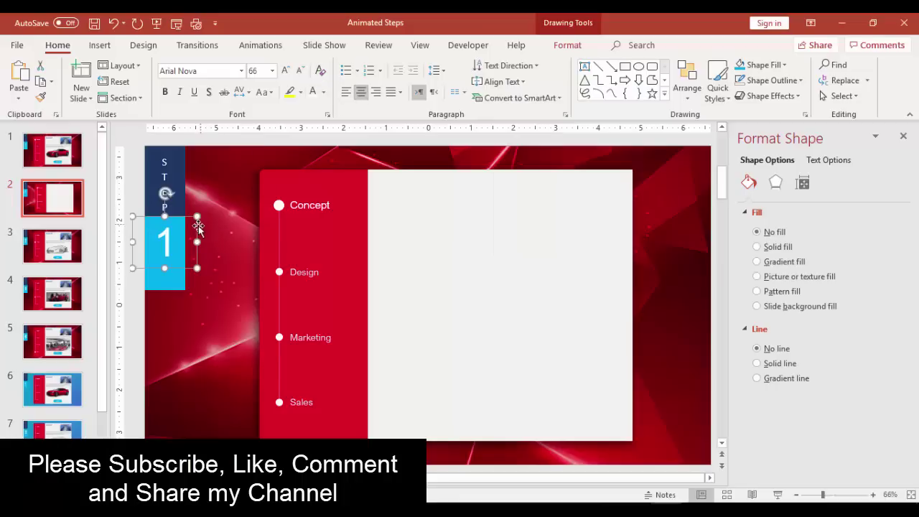
{"action": "mouse_move", "coordinate": [188, 243]}
{"action": "left_mouse_down"}
{"action": "mouse_move", "coordinate": [176, 243]}
{"action": "mouse_move", "coordinate": [185, 241]}
{"action": "left_mouse_up"}
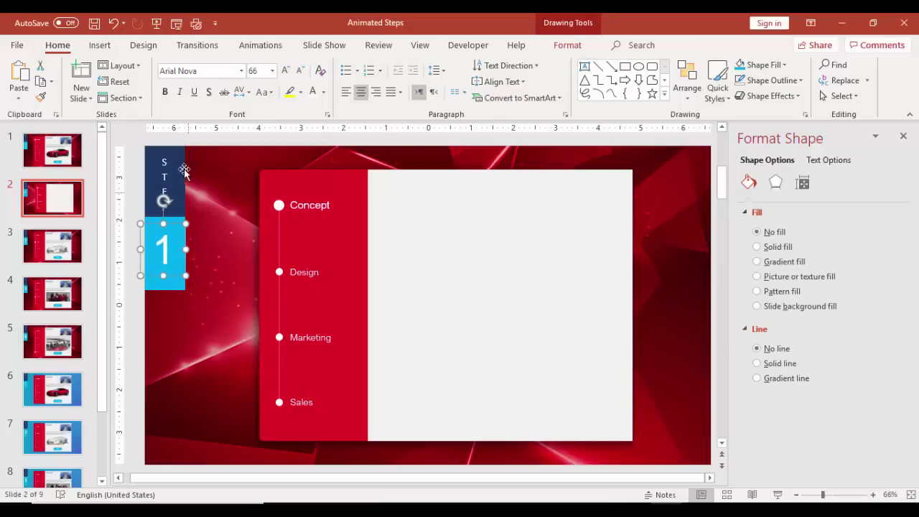
{"action": "left_click", "coordinate": [166, 92]}
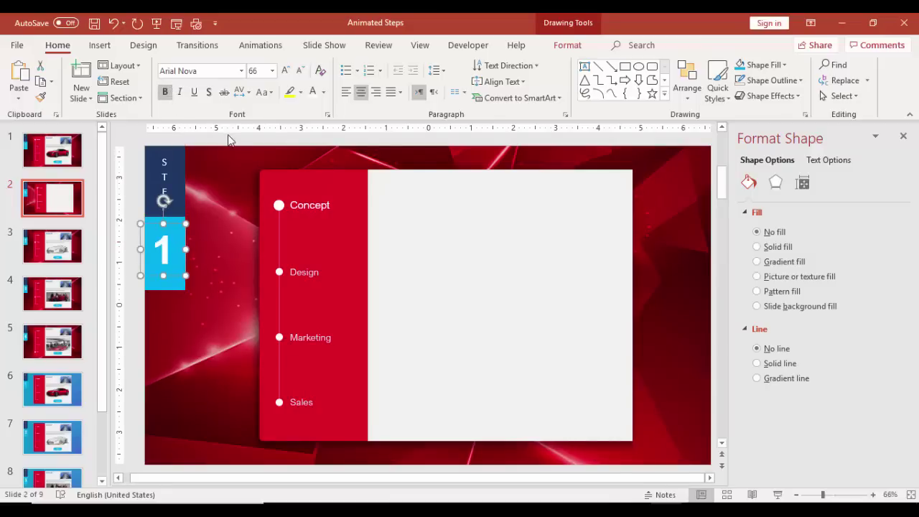
{"action": "left_click", "coordinate": [228, 158]}
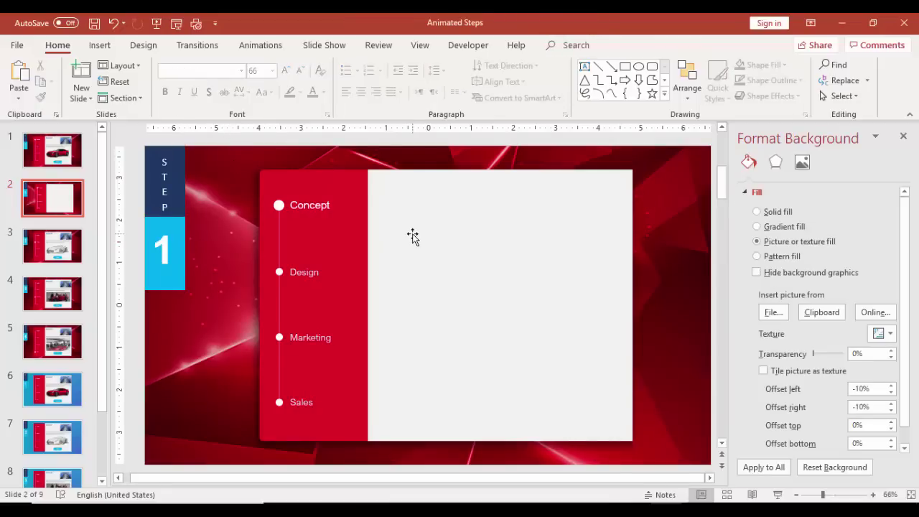
Fill the Design, Marketing and Sales dots light grey, leaving Concept white.
{"action": "left_click", "coordinate": [279, 272]}
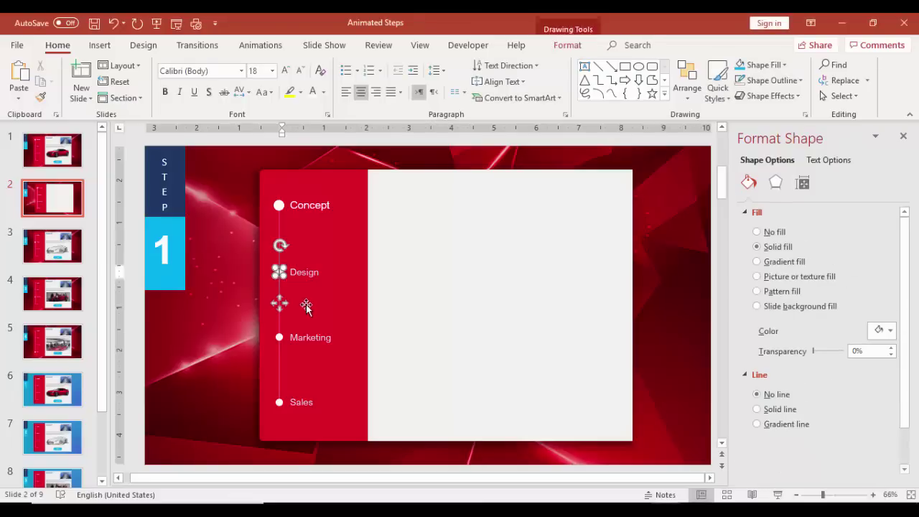
{"action": "left_click", "coordinate": [279, 337], "text": "shift"}
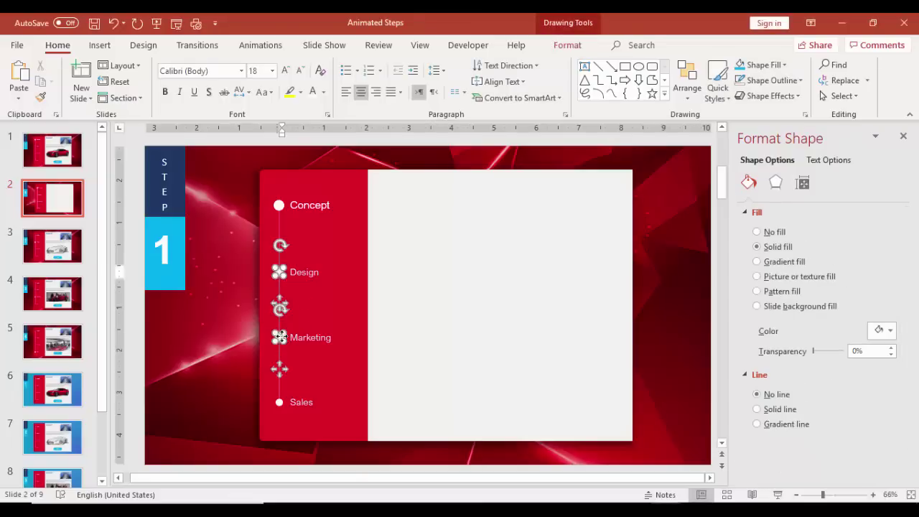
{"action": "left_click", "coordinate": [279, 402], "text": "shift"}
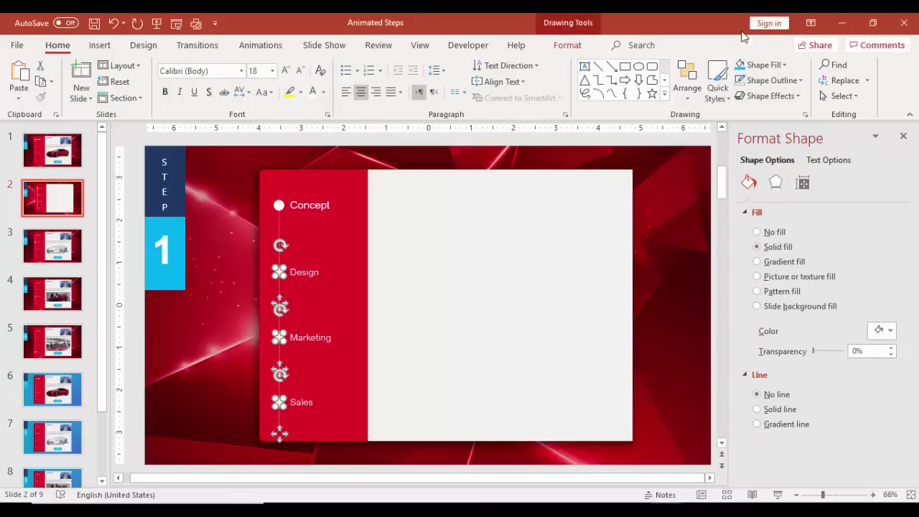
{"action": "left_click", "coordinate": [573, 44]}
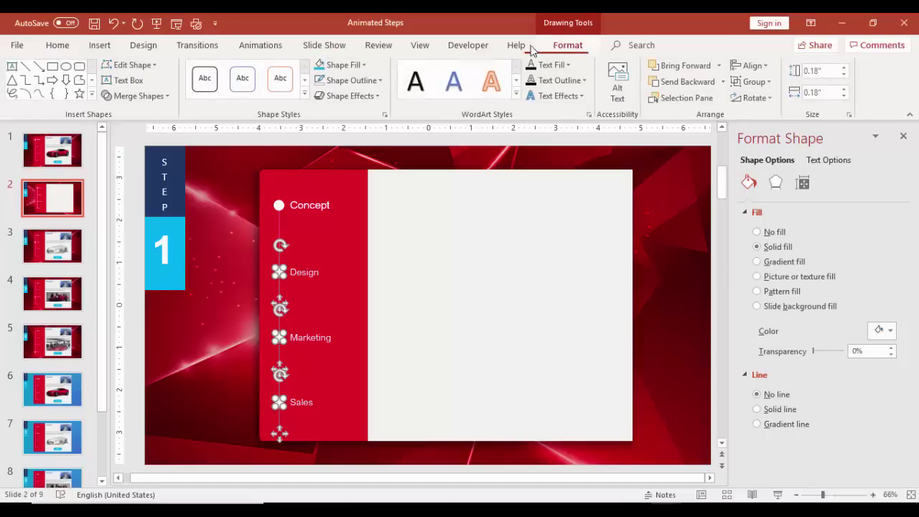
{"action": "left_click", "coordinate": [364, 66]}
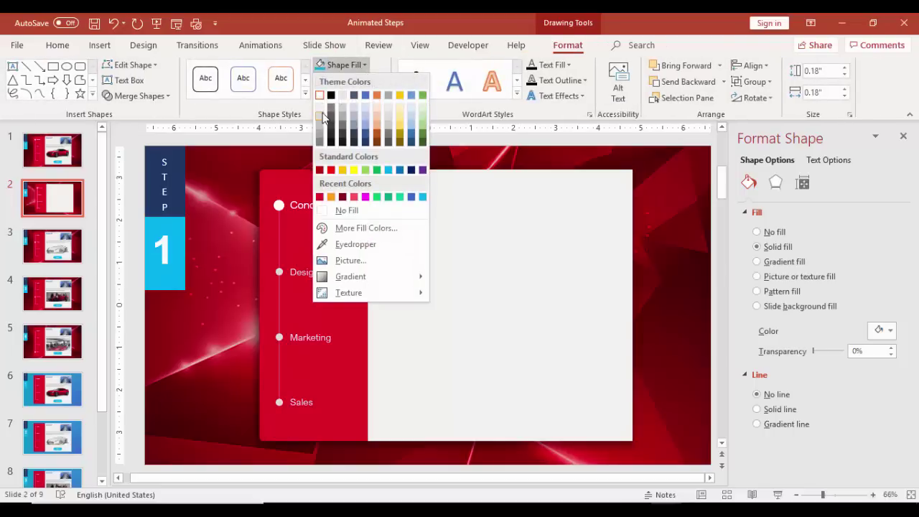
{"action": "left_click", "coordinate": [323, 117]}
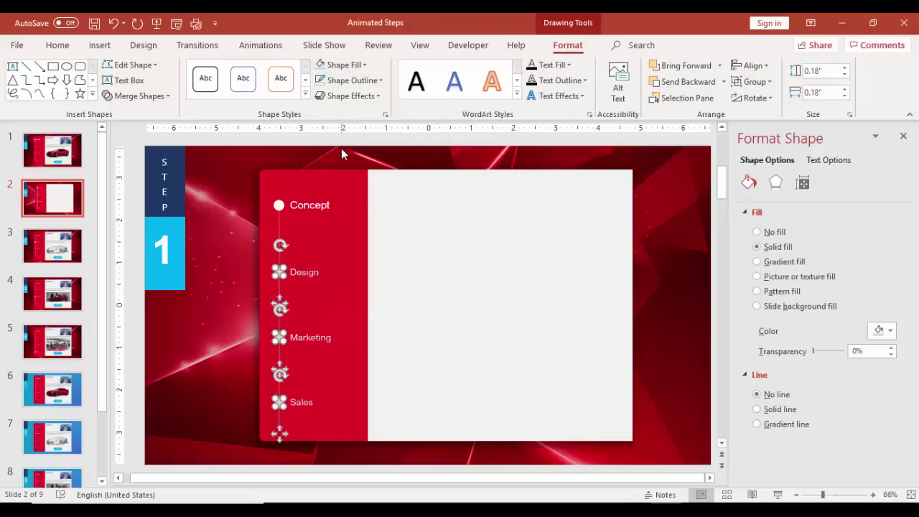
{"action": "left_click", "coordinate": [339, 140]}
Insert the building photo, place it at the panel's top right, and shrink it to about 1.89 × 2.84 in.
{"action": "left_click", "coordinate": [100, 45]}
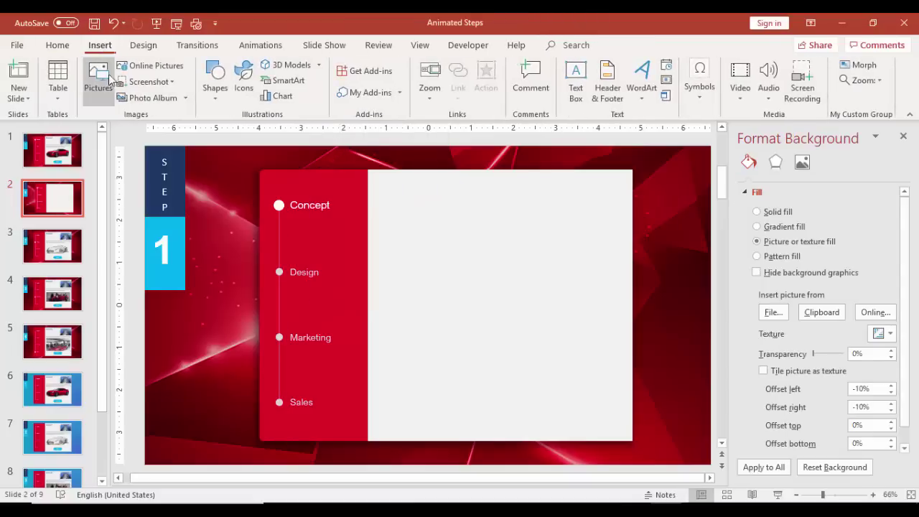
{"action": "left_click", "coordinate": [100, 86]}
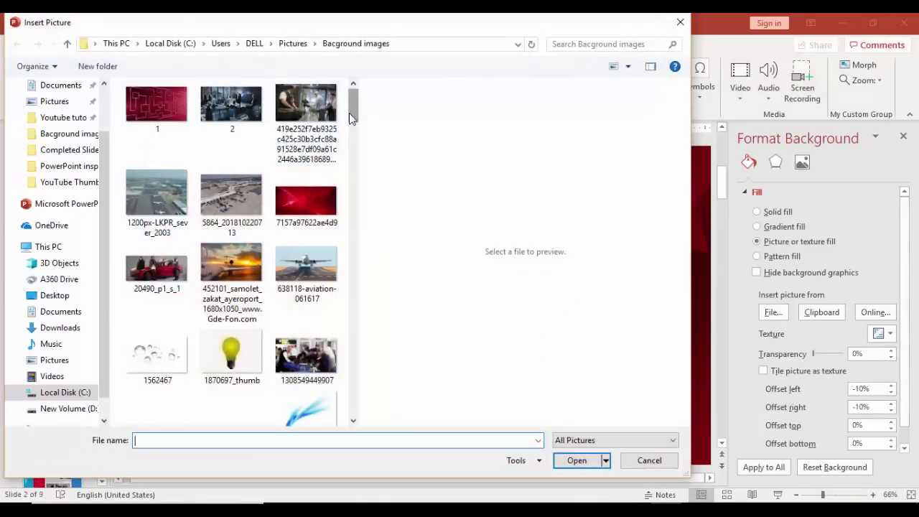
{"action": "left_click_drag", "start_coordinate": [351, 115], "coordinate": [351, 197]}
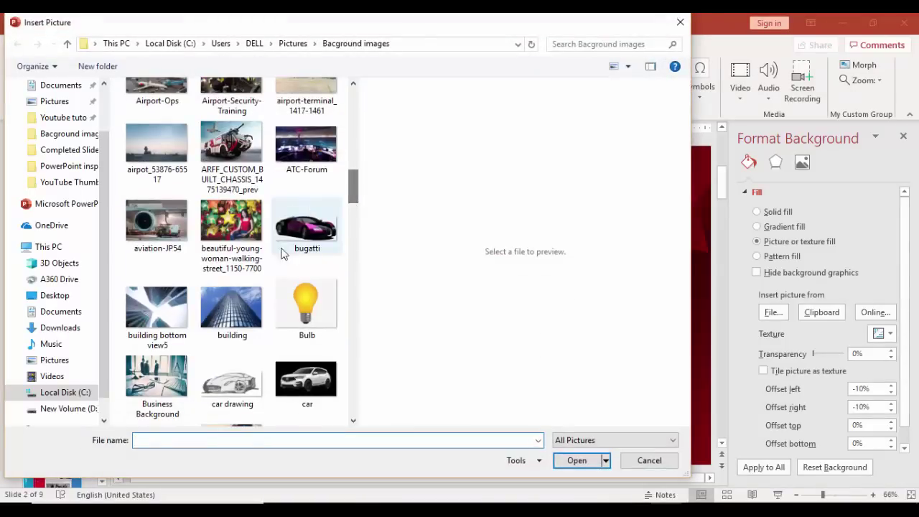
{"action": "double_click", "coordinate": [239, 314]}
{"action": "left_click_drag", "start_coordinate": [455, 293], "coordinate": [584, 209]}
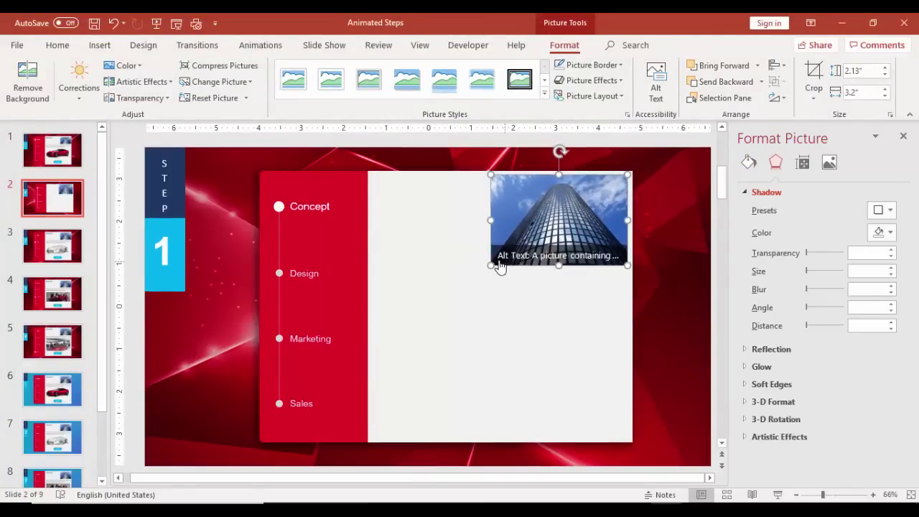
{"action": "left_click_drag", "start_coordinate": [490, 265], "coordinate": [506, 255]}
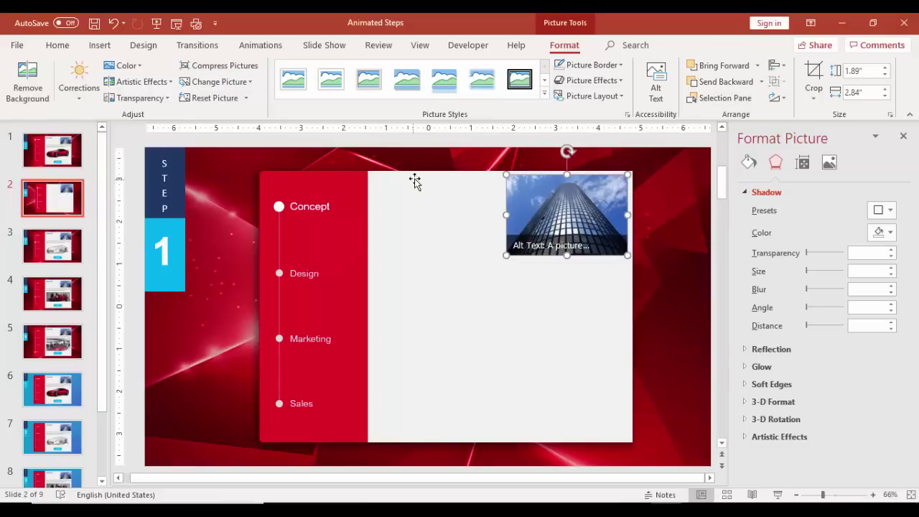
{"action": "left_click", "coordinate": [416, 160]}
{"action": "left_click", "coordinate": [100, 45]}
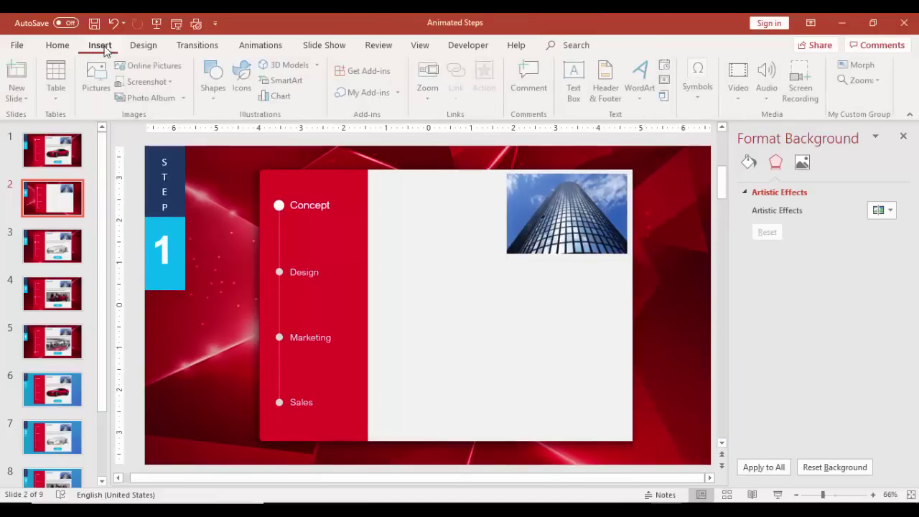
Add a 'SLIDE TITLE' text box at the top of the white panel.
{"action": "left_click", "coordinate": [576, 81]}
{"action": "left_click_drag", "start_coordinate": [374, 182], "coordinate": [507, 214]}
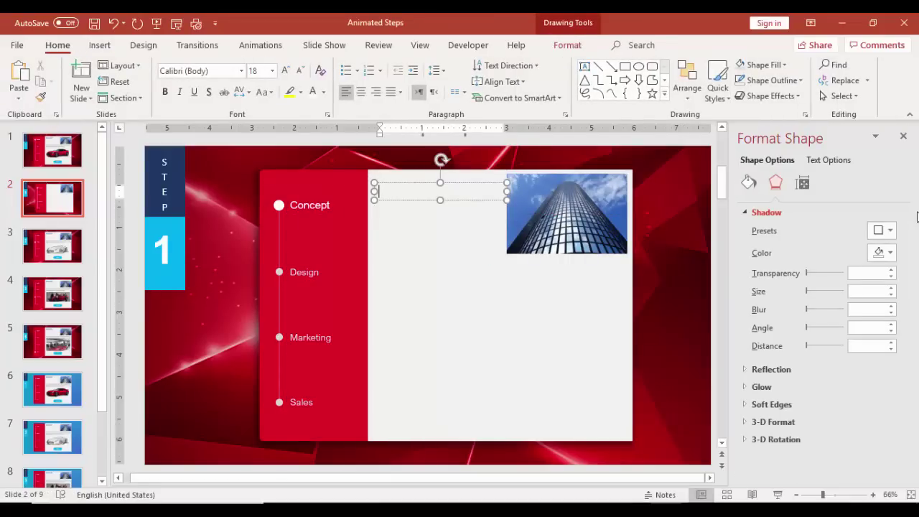
{"action": "type", "text": "StIDE TITLE"}
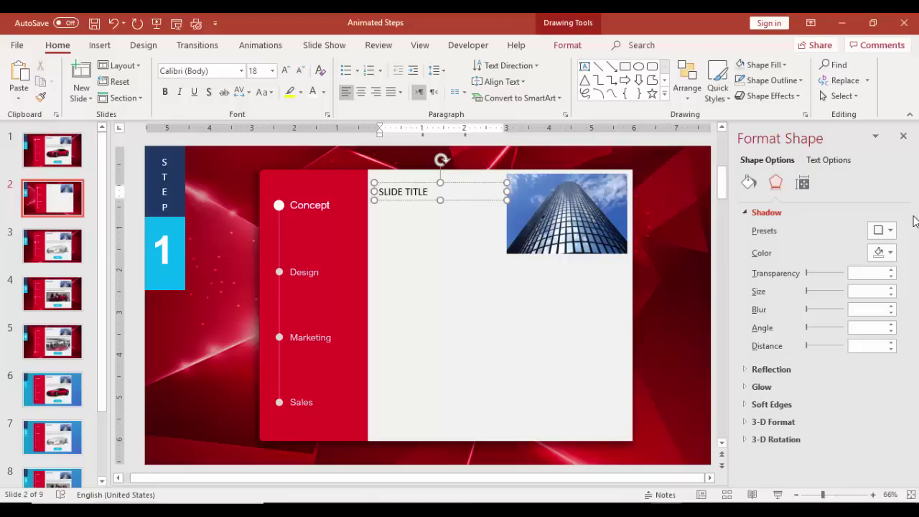
{"action": "left_click", "coordinate": [484, 186]}
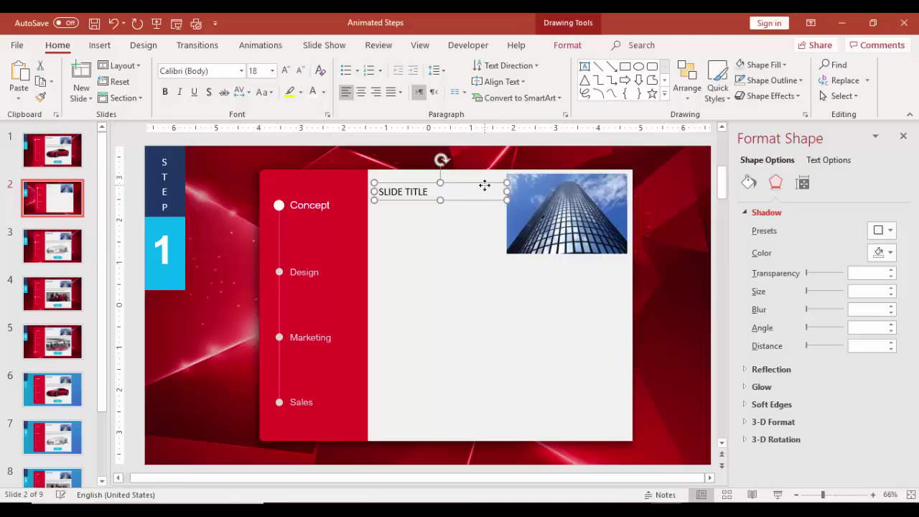
Format the title as light blue Arial Nova 24 pt and nudge it up and left.
{"action": "left_click", "coordinate": [241, 70]}
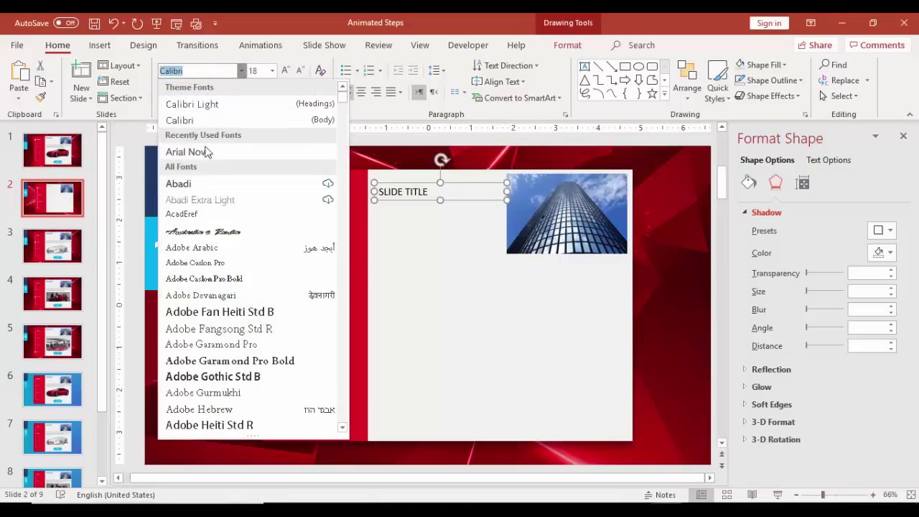
{"action": "left_click", "coordinate": [205, 153]}
{"action": "left_click", "coordinate": [285, 70]}
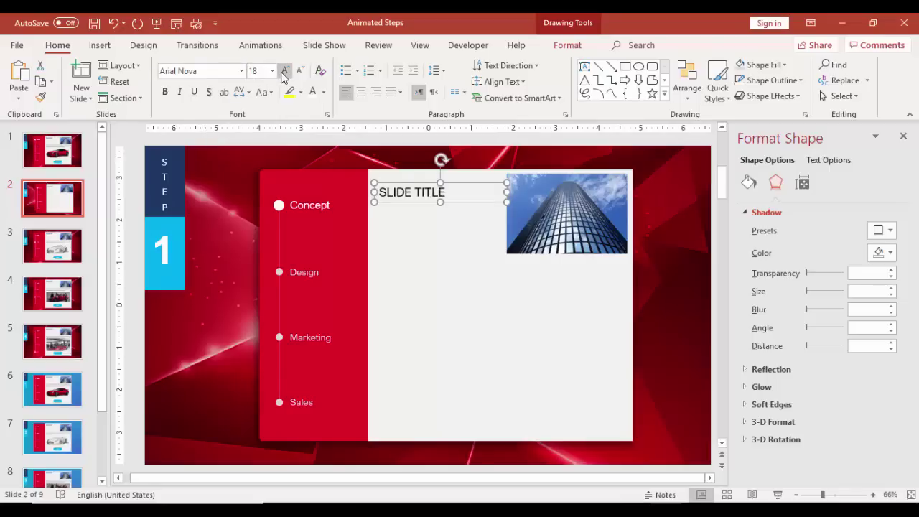
{"action": "left_click", "coordinate": [285, 70]}
{"action": "left_click", "coordinate": [323, 92]}
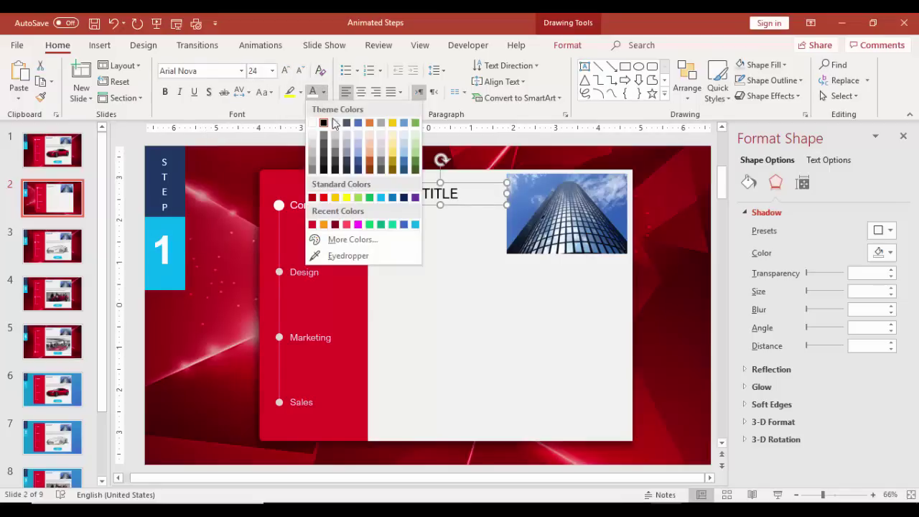
{"action": "left_click", "coordinate": [383, 201]}
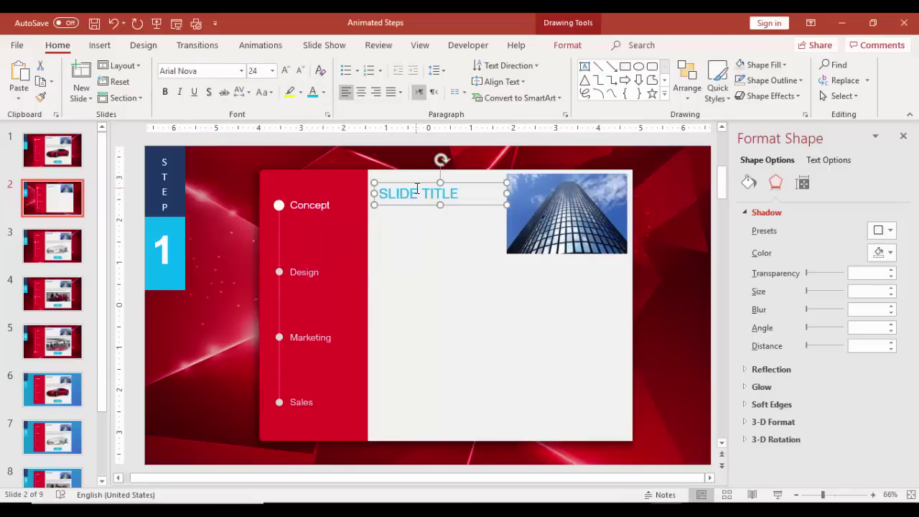
{"action": "left_click_drag", "start_coordinate": [415, 185], "coordinate": [412, 183]}
{"action": "left_click", "coordinate": [416, 235]}
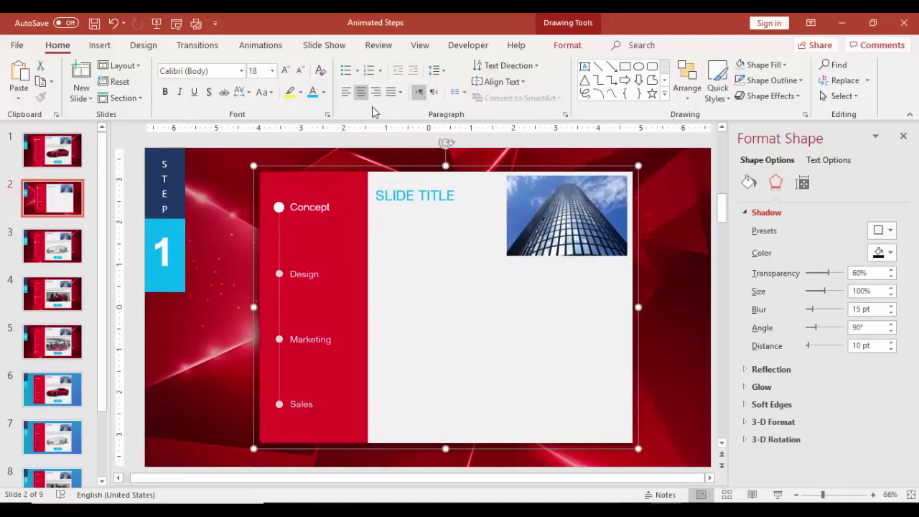
{"action": "left_click", "coordinate": [359, 141]}
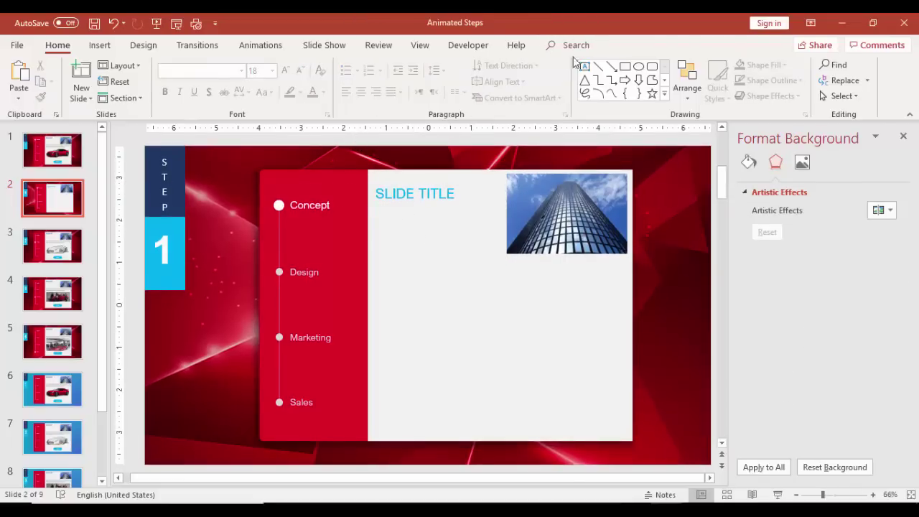
Add a text box under the building image holding a =lorem(1) placeholder paragraph.
{"action": "left_click", "coordinate": [109, 47]}
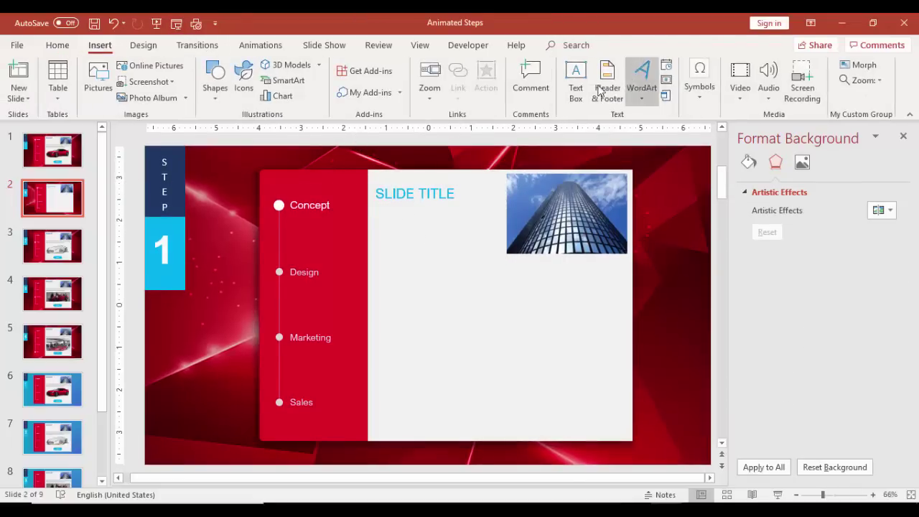
{"action": "left_click", "coordinate": [575, 79]}
{"action": "left_click_drag", "start_coordinate": [382, 272], "coordinate": [626, 313]}
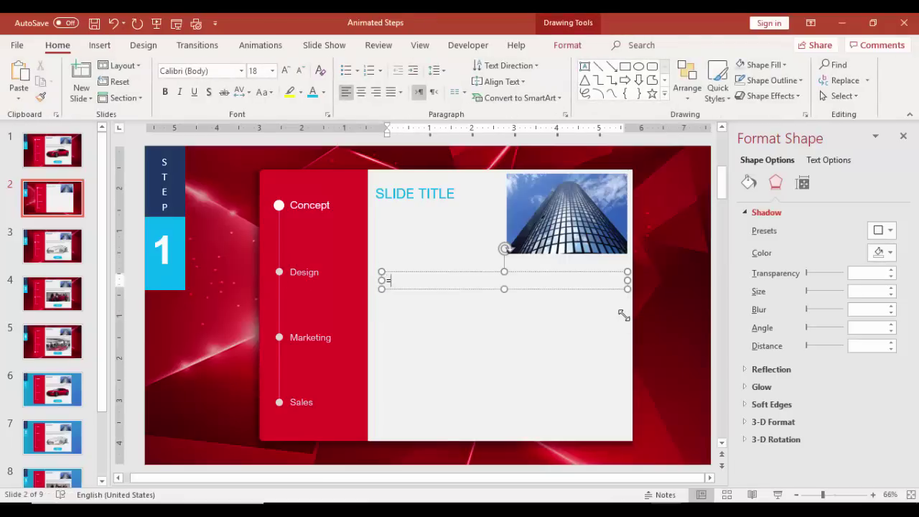
{"action": "type", "text": "=lorem(1)"}
{"action": "key", "text": "Return"}
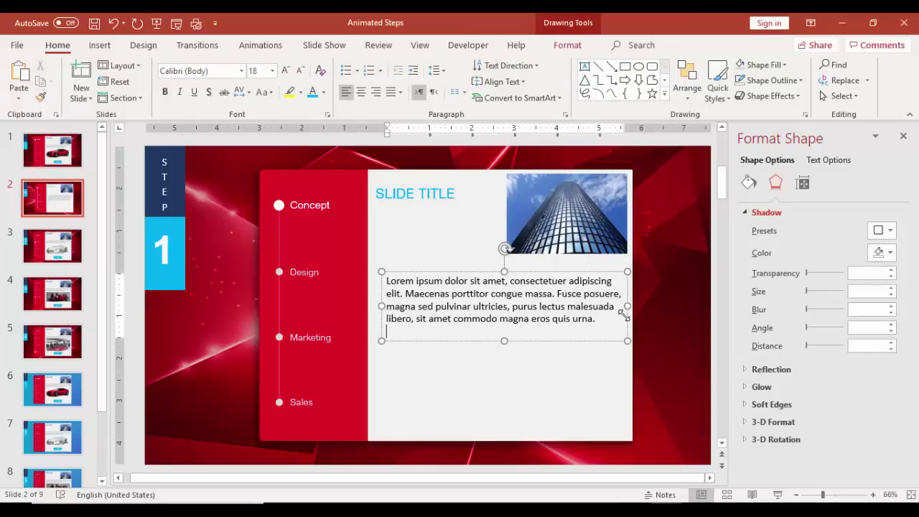
{"action": "mouse_move", "coordinate": [540, 271]}
{"action": "left_mouse_down"}
{"action": "mouse_move", "coordinate": [512, 270]}
{"action": "mouse_move", "coordinate": [537, 257]}
{"action": "left_mouse_up"}
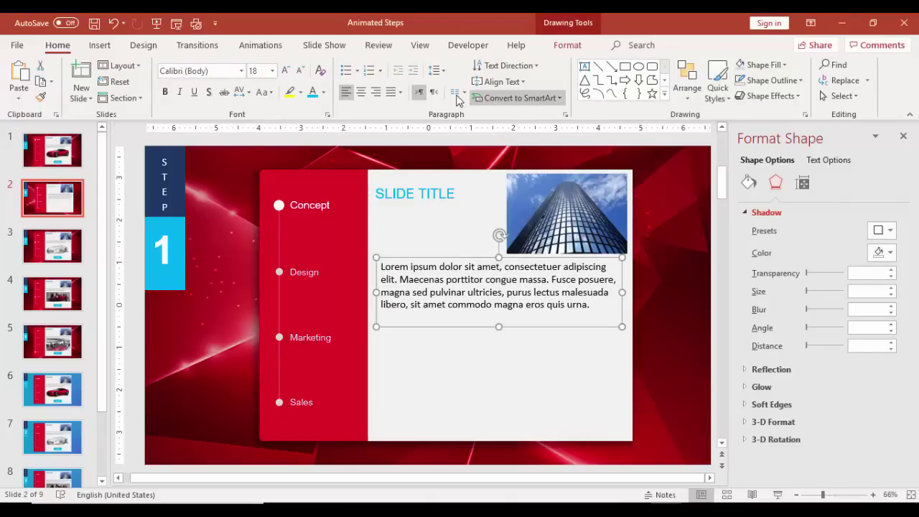
Justify the paragraph, set it to 14 pt light grey, and nudge it into place.
{"action": "left_click", "coordinate": [391, 92]}
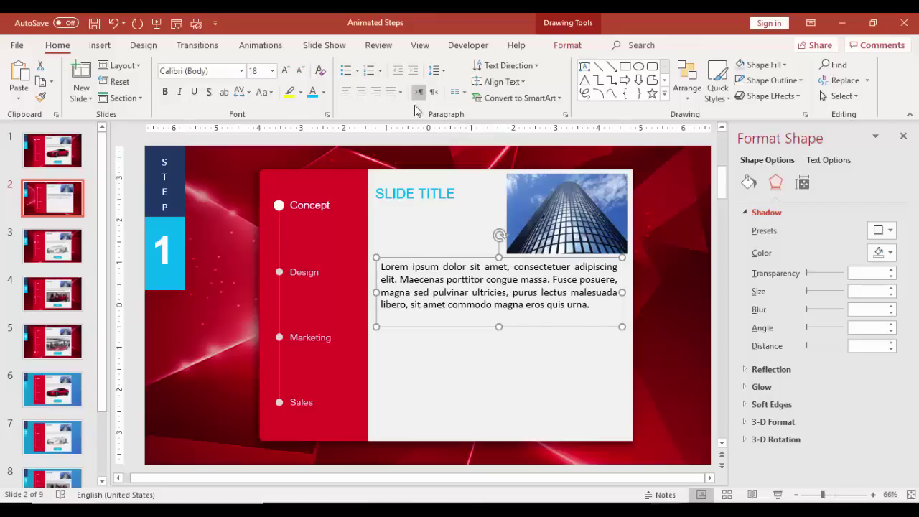
{"action": "left_click", "coordinate": [301, 70]}
{"action": "left_click", "coordinate": [302, 70]}
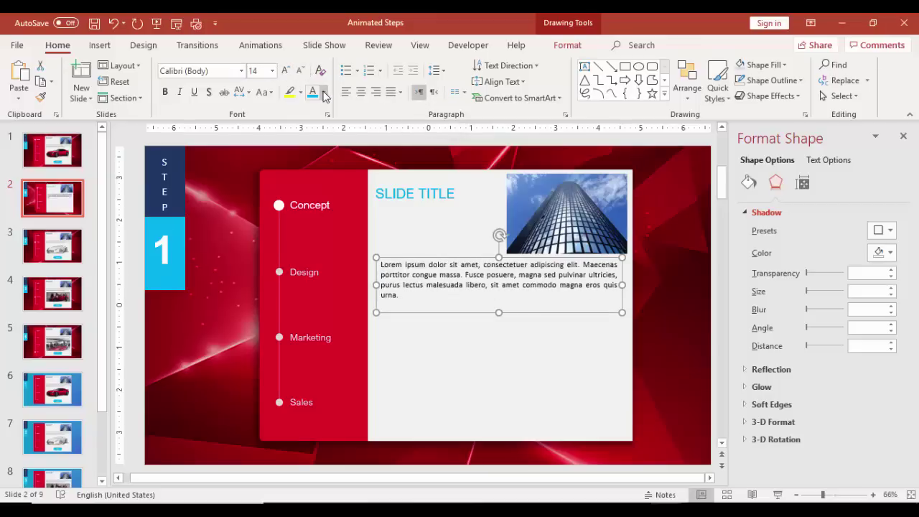
{"action": "left_click", "coordinate": [324, 93]}
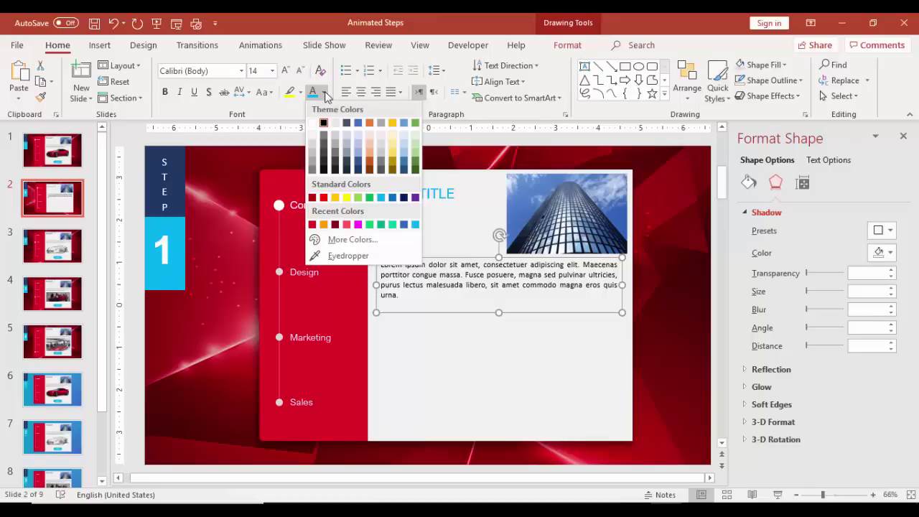
{"action": "left_click", "coordinate": [315, 163]}
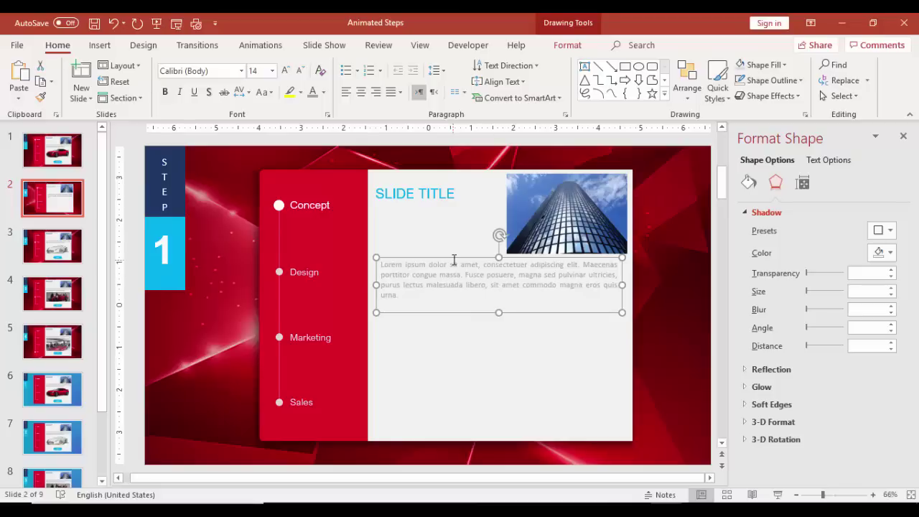
{"action": "left_click_drag", "start_coordinate": [453, 260], "coordinate": [451, 265]}
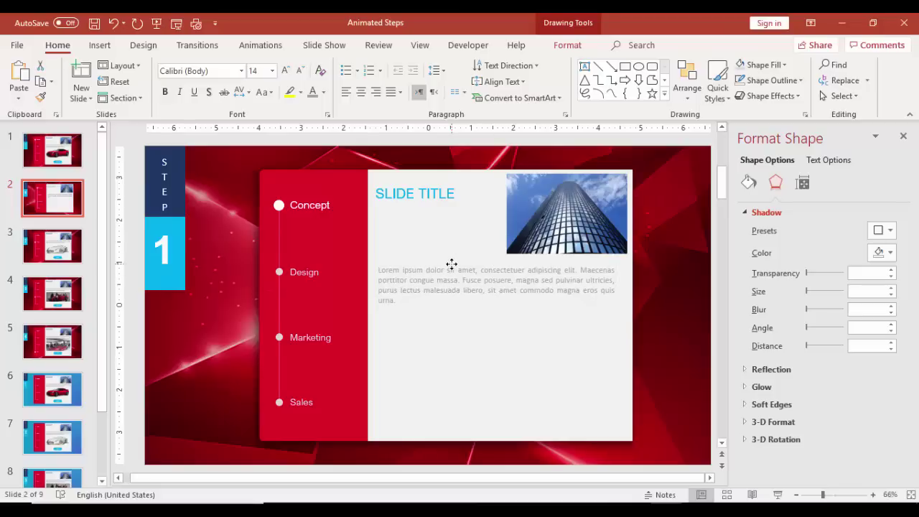
{"action": "left_click", "coordinate": [455, 328]}
Insert the car1 picture from the Bacground images folder and place it below the paragraph.
{"action": "left_click", "coordinate": [100, 45]}
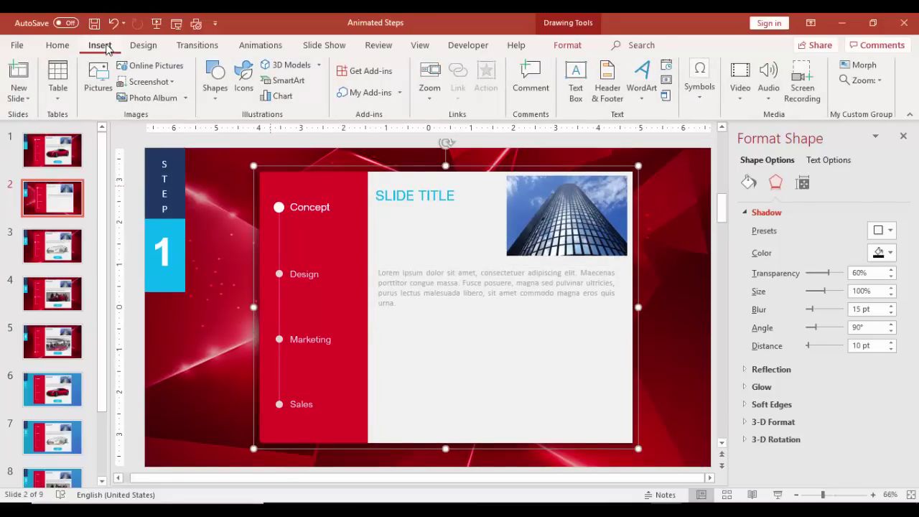
{"action": "left_click", "coordinate": [98, 73]}
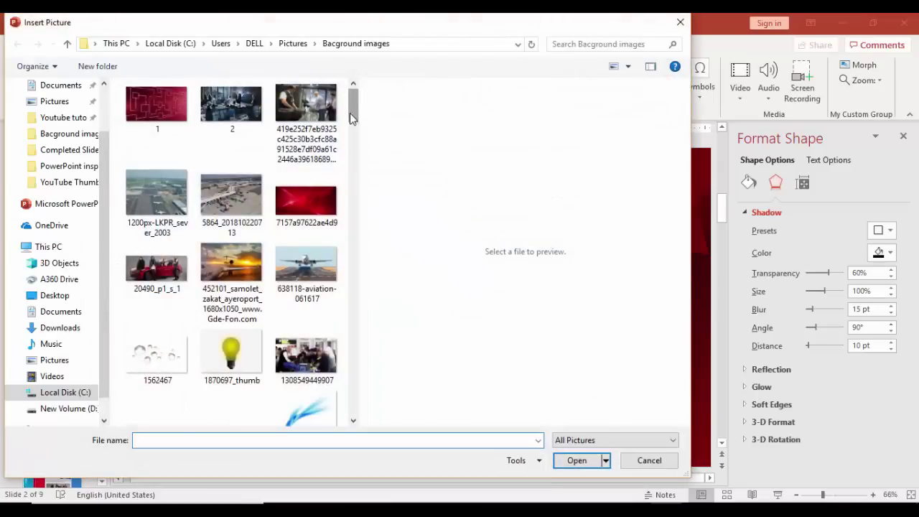
{"action": "left_click_drag", "start_coordinate": [351, 113], "coordinate": [345, 222]}
{"action": "mouse_move", "coordinate": [344, 217]}
{"action": "left_mouse_down"}
{"action": "mouse_move", "coordinate": [344, 234]}
{"action": "mouse_move", "coordinate": [342, 220]}
{"action": "left_mouse_up"}
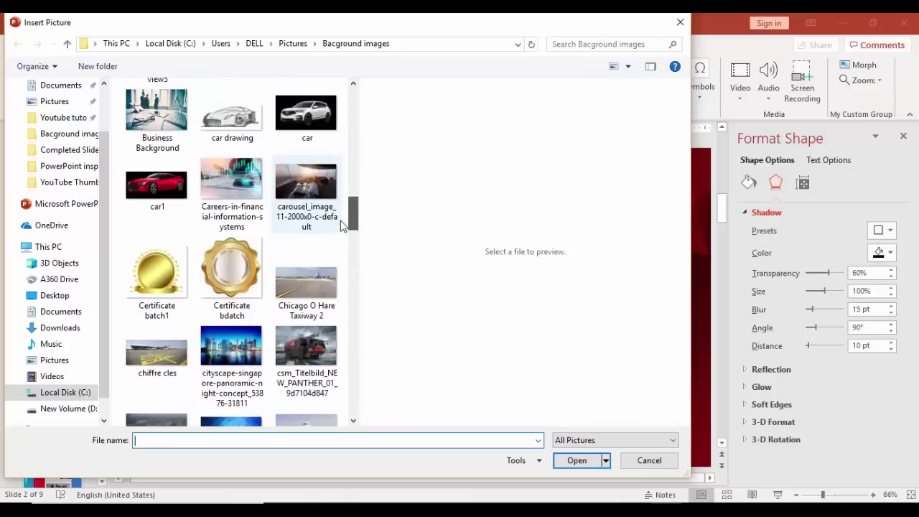
{"action": "double_click", "coordinate": [155, 183]}
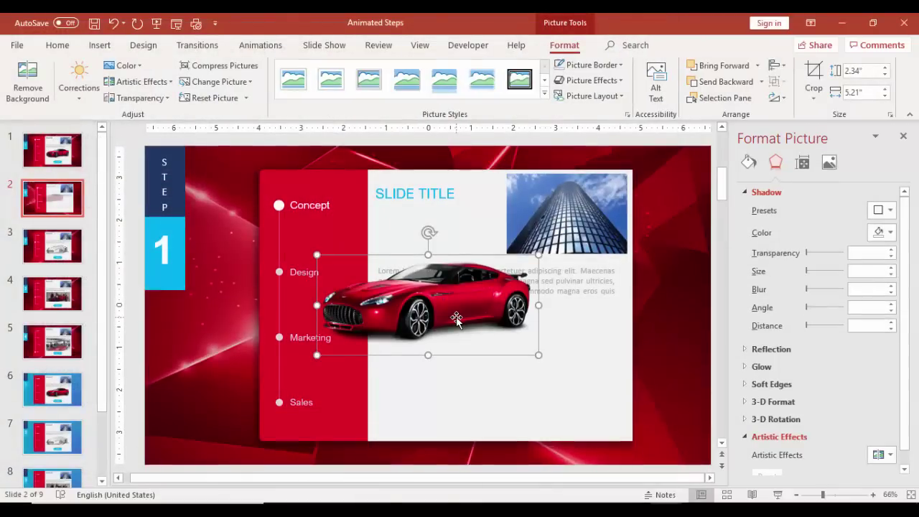
{"action": "left_click_drag", "start_coordinate": [434, 305], "coordinate": [496, 356]}
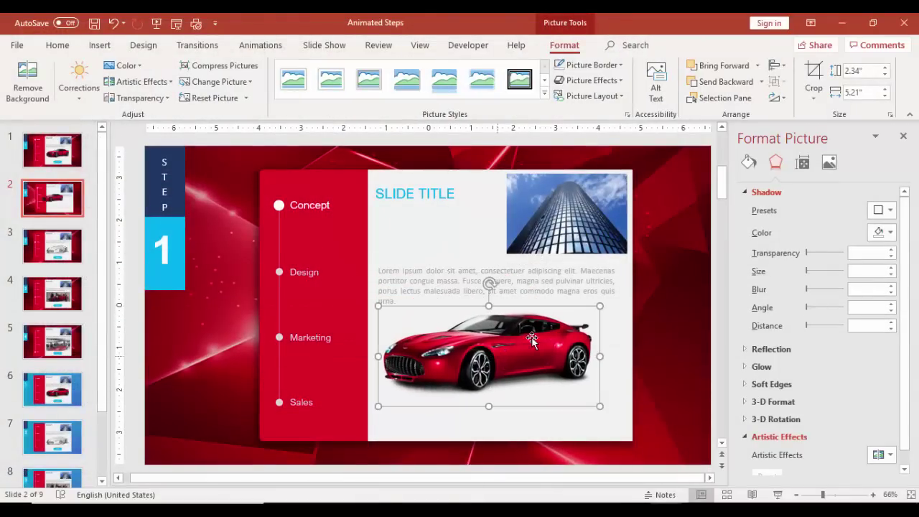
{"action": "left_click", "coordinate": [632, 147]}
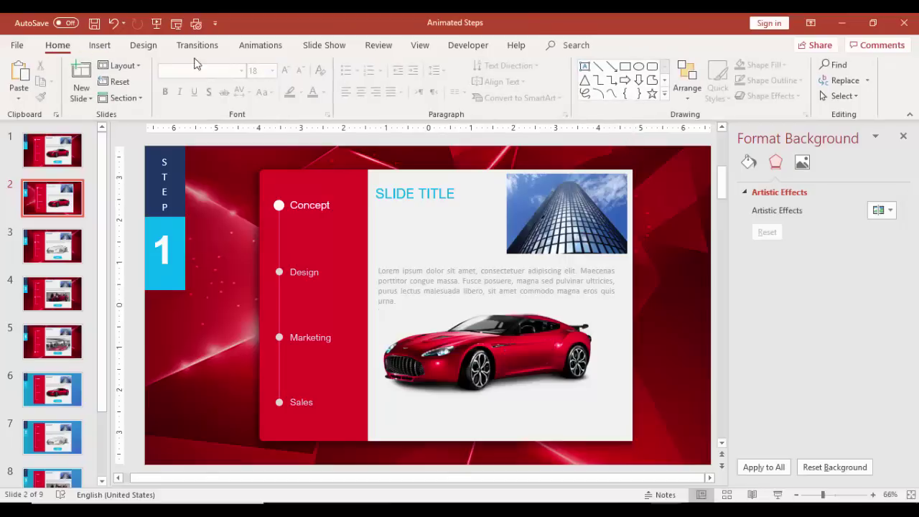
Draw a fully rounded rectangle button labelled BEGIN below the car and size it.
{"action": "left_click", "coordinate": [106, 46]}
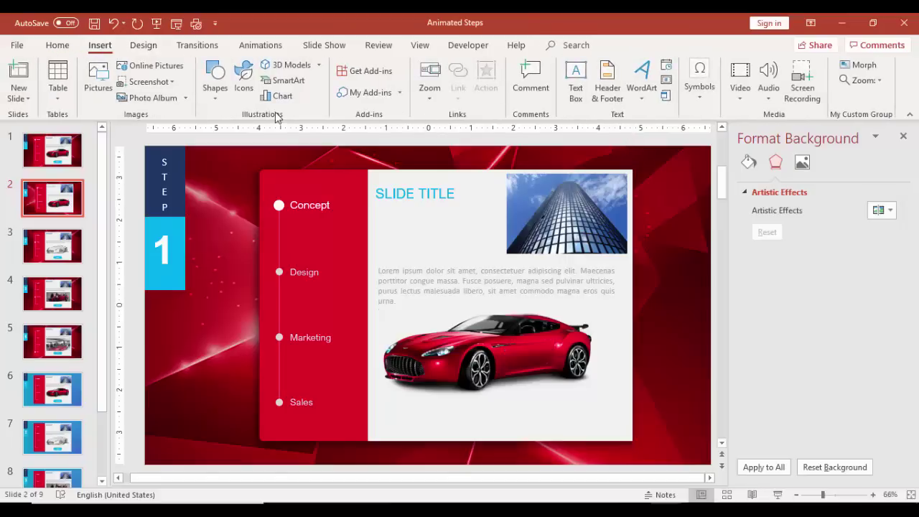
{"action": "left_click", "coordinate": [215, 79]}
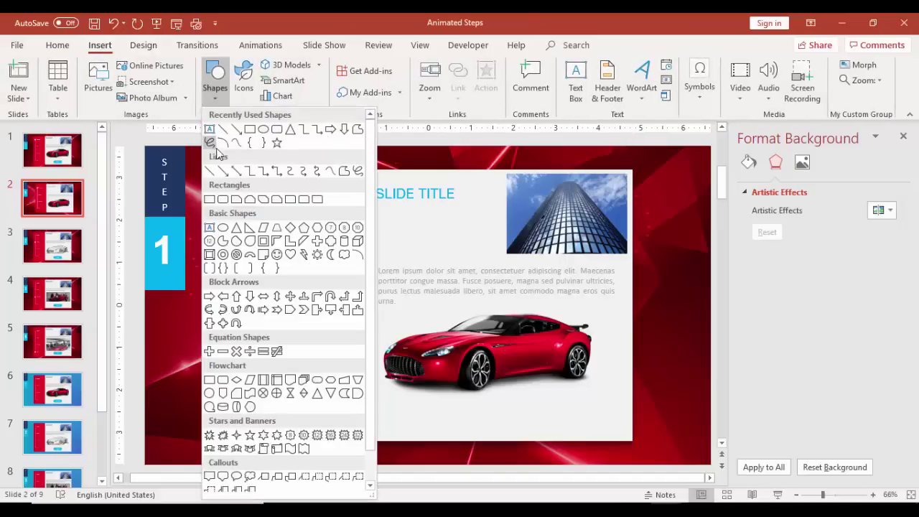
{"action": "left_click", "coordinate": [221, 202]}
{"action": "left_click_drag", "start_coordinate": [461, 409], "coordinate": [542, 437]}
{"action": "left_click_drag", "start_coordinate": [466, 409], "coordinate": [476, 410]}
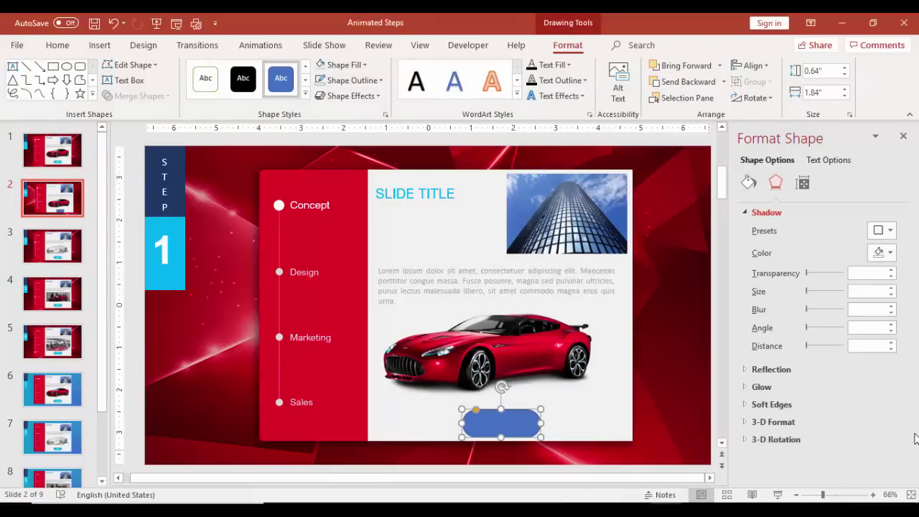
{"action": "type", "text": "BE"}
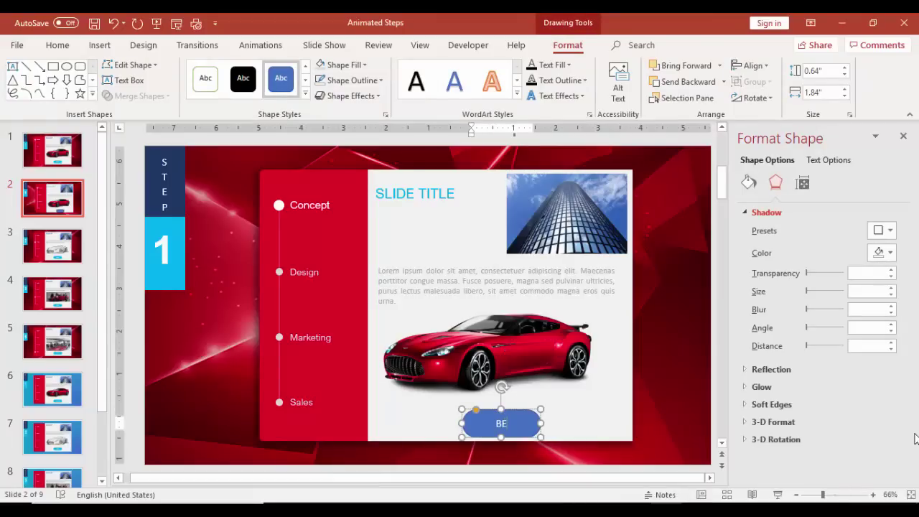
{"action": "type", "text": "GIN"}
{"action": "left_click_drag", "start_coordinate": [460, 408], "coordinate": [470, 417]}
{"action": "left_click_drag", "start_coordinate": [531, 428], "coordinate": [517, 425]}
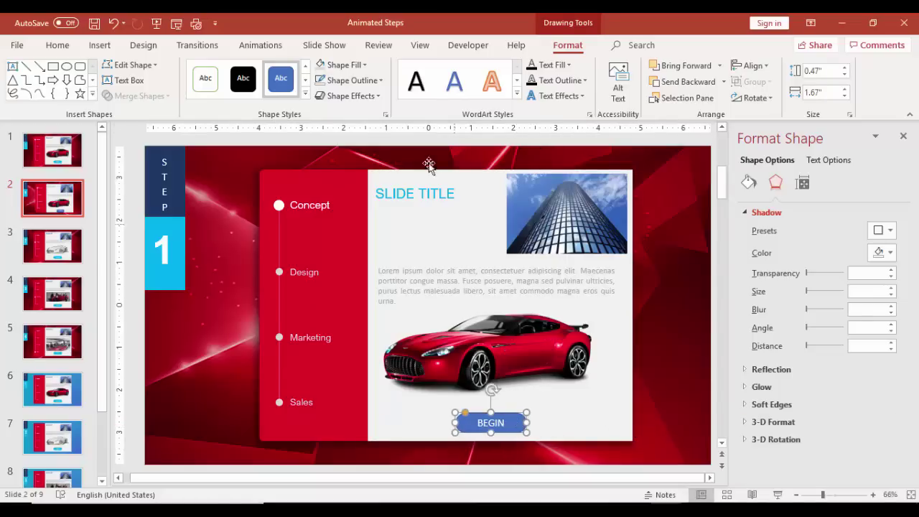
Fill the BEGIN button light blue and remove its outline.
{"action": "left_click", "coordinate": [359, 64]}
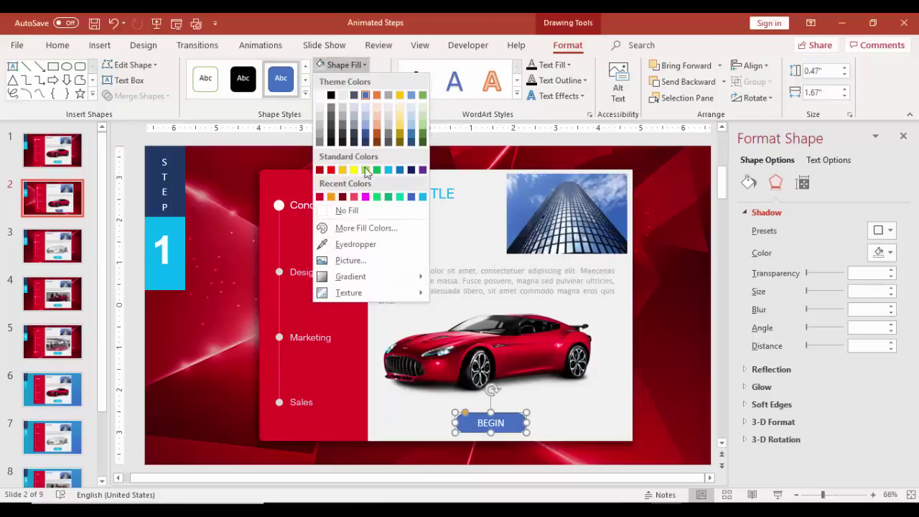
{"action": "left_click", "coordinate": [388, 170]}
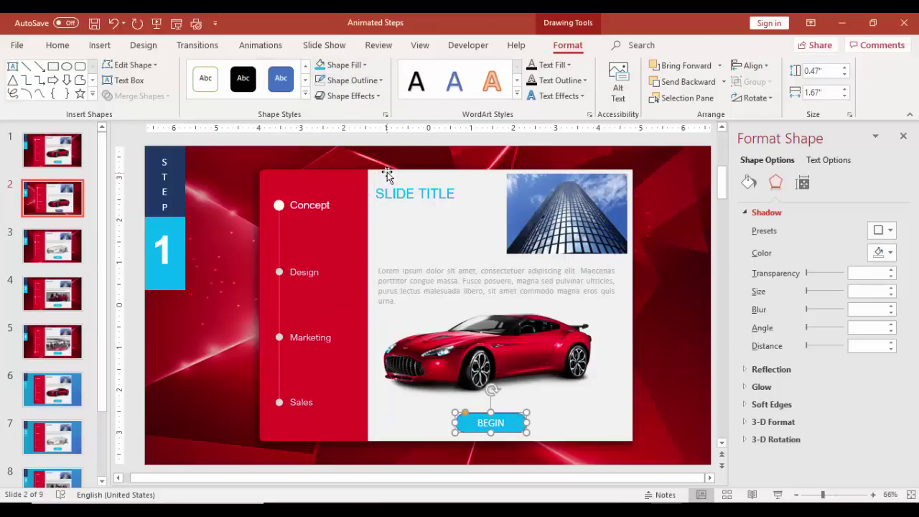
{"action": "left_click", "coordinate": [355, 81]}
{"action": "left_click", "coordinate": [355, 225]}
{"action": "left_click", "coordinate": [465, 147]}
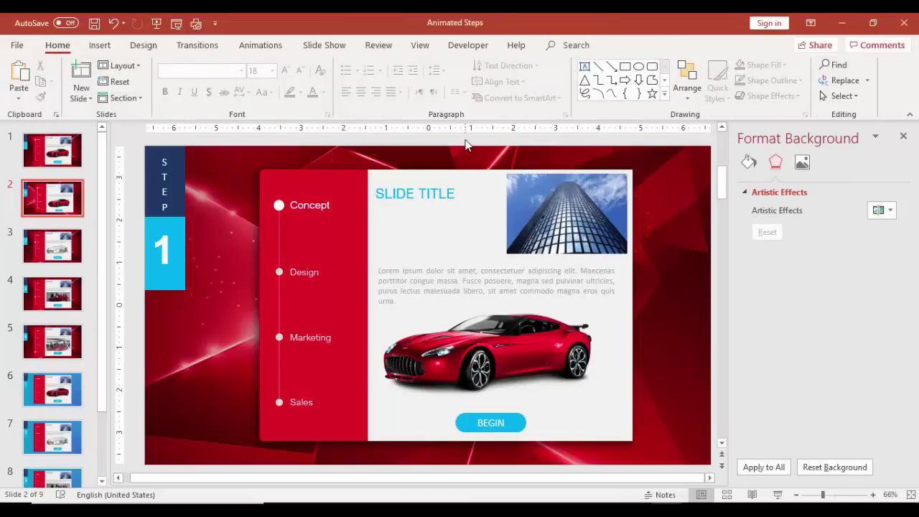
Duplicate slide 2 as slide 3 and change the STEP number to 2.
{"action": "right_click", "coordinate": [64, 211]}
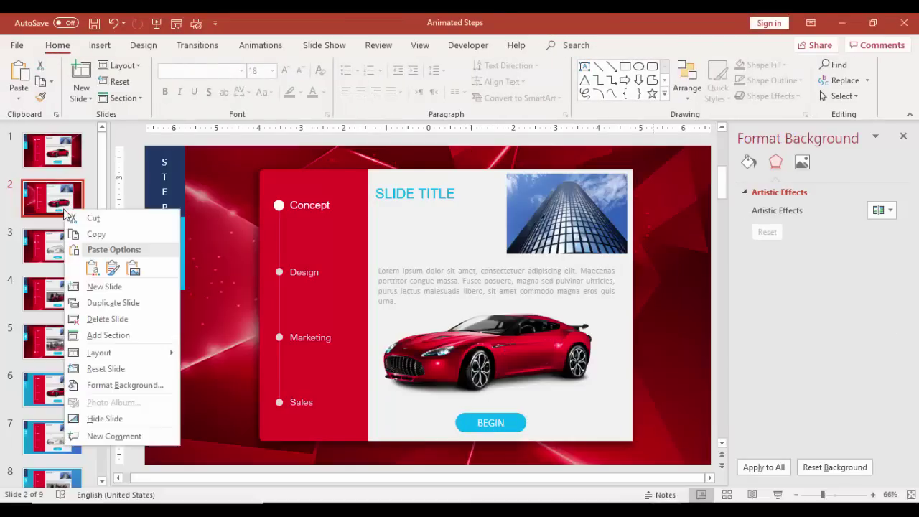
{"action": "left_click", "coordinate": [113, 303]}
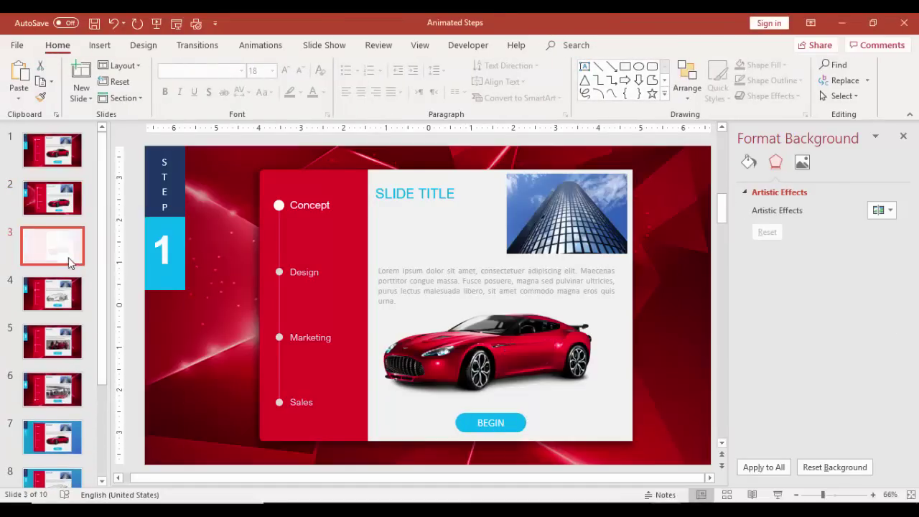
{"action": "left_click", "coordinate": [169, 244]}
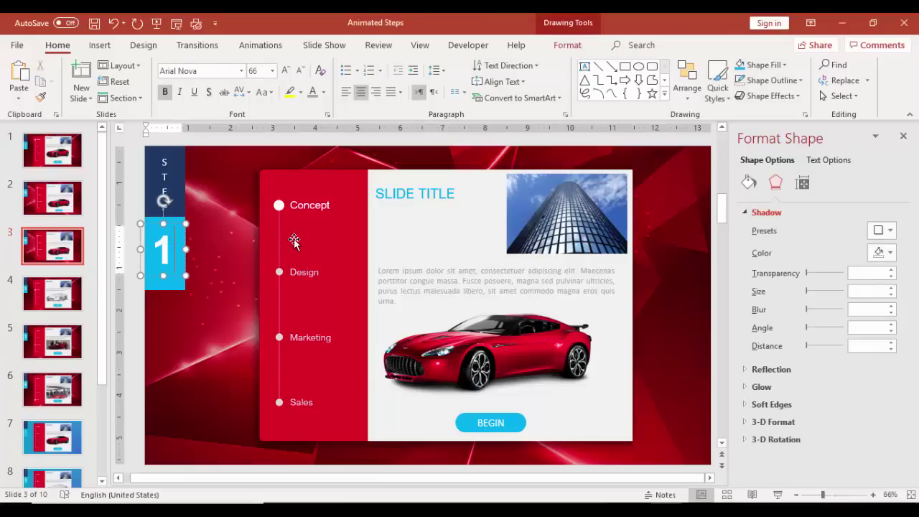
{"action": "type", "text": "2"}
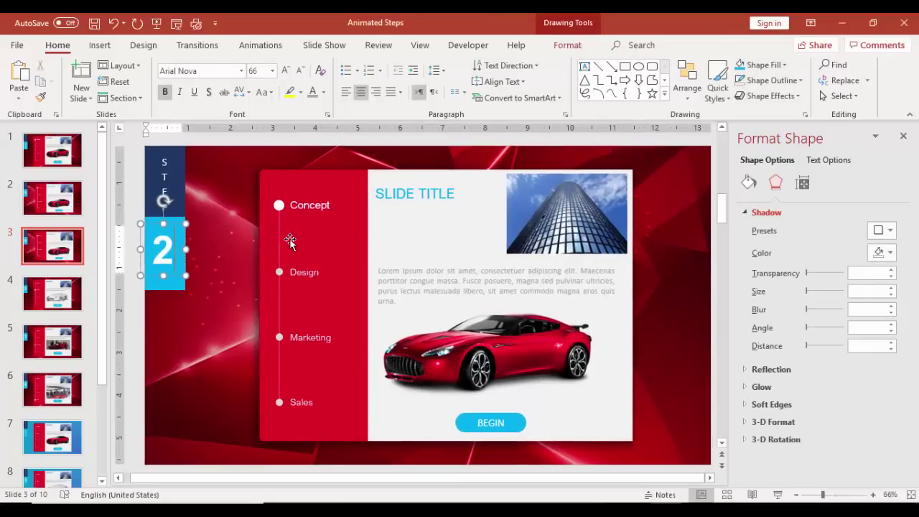
Resize the Design dot to 0.25" × 0.25".
{"action": "left_click", "coordinate": [279, 273]}
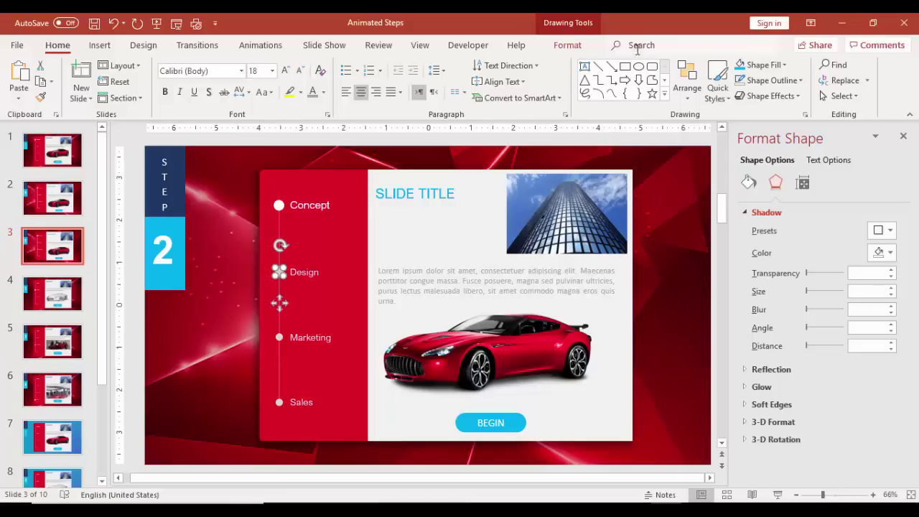
{"action": "left_click", "coordinate": [567, 44]}
{"action": "left_click", "coordinate": [817, 71]}
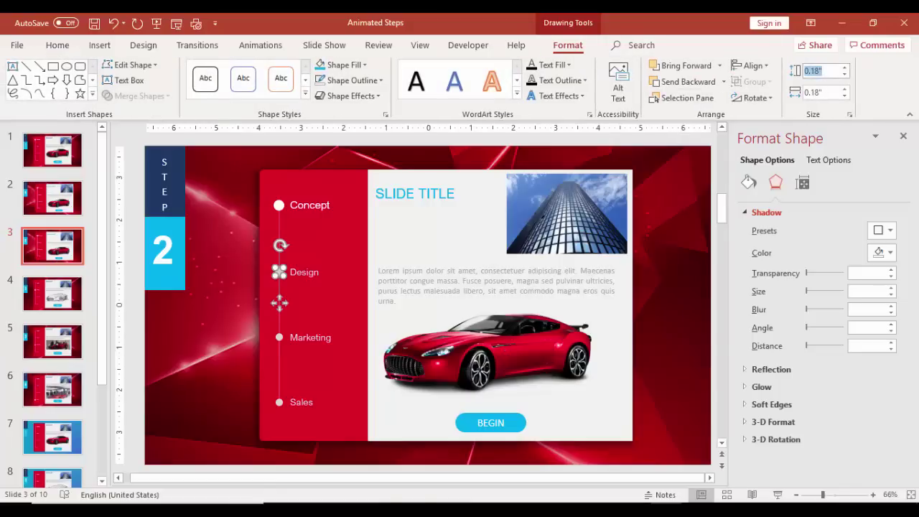
{"action": "key", "text": "BackSpace"}
{"action": "type", "text": ".25"}
{"action": "left_click", "coordinate": [832, 94]}
{"action": "key", "text": "BackSpace"}
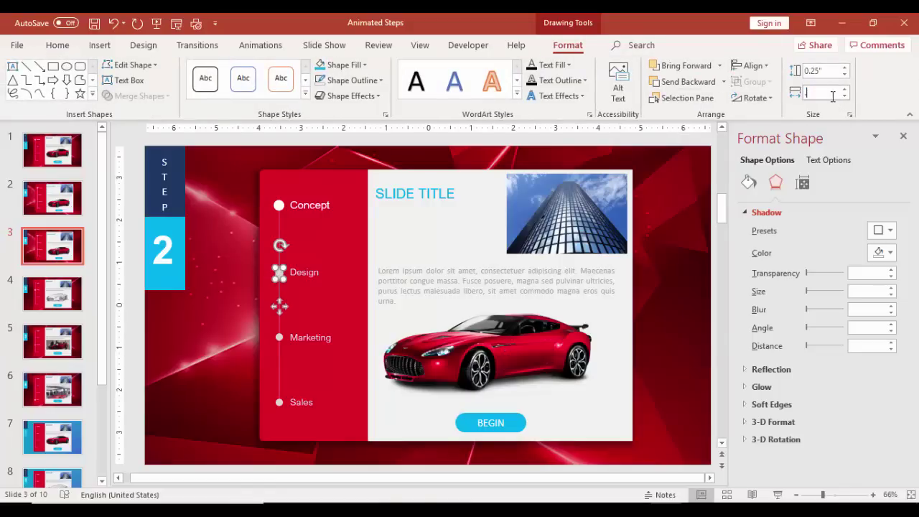
{"action": "type", "text": ".25"}
{"action": "key", "text": "Return"}
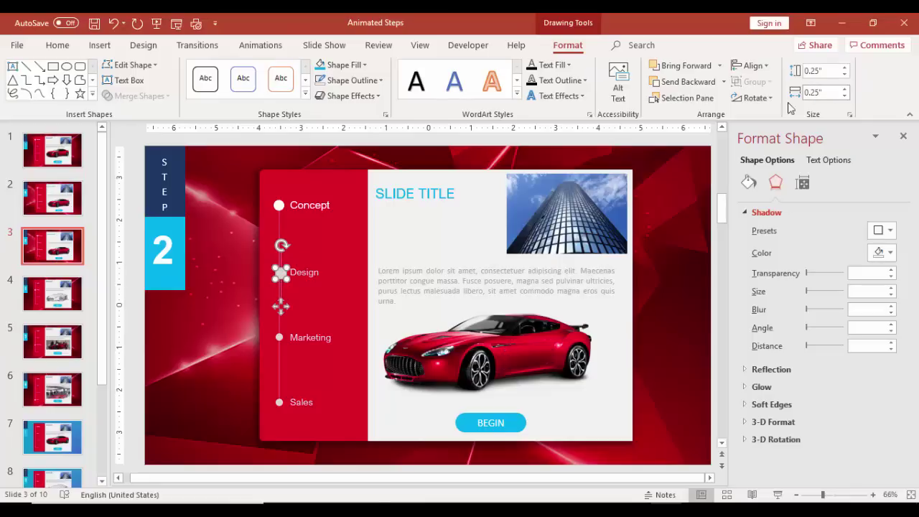
Give the Design dot a white fill and nudge it slightly left.
{"action": "left_click", "coordinate": [364, 64]}
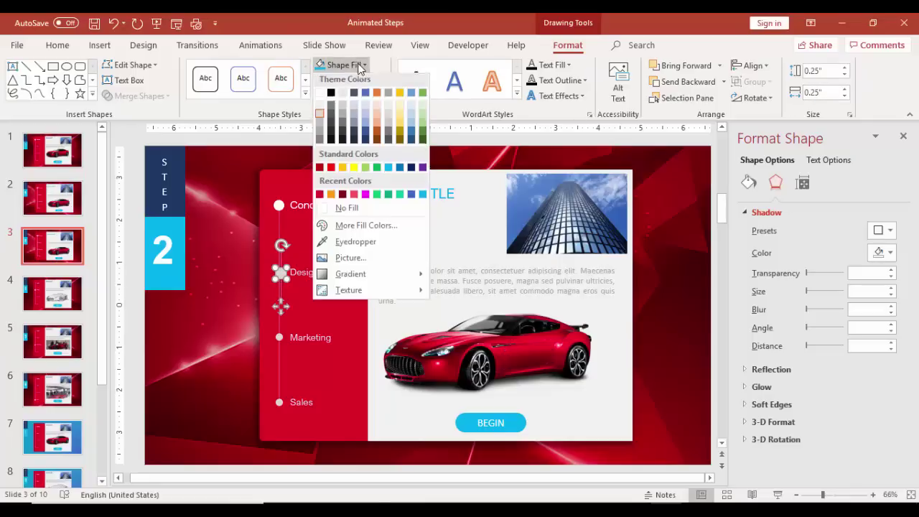
{"action": "left_click", "coordinate": [320, 95]}
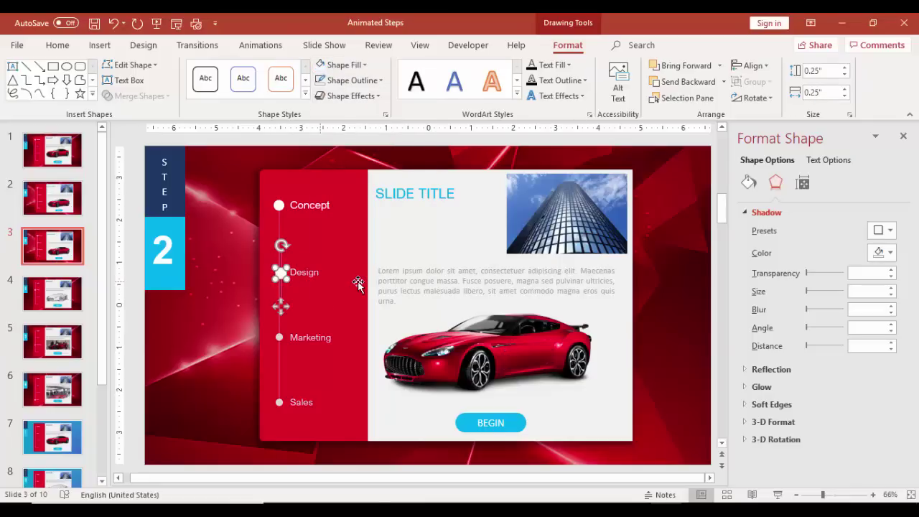
{"action": "key", "text": "Left"}
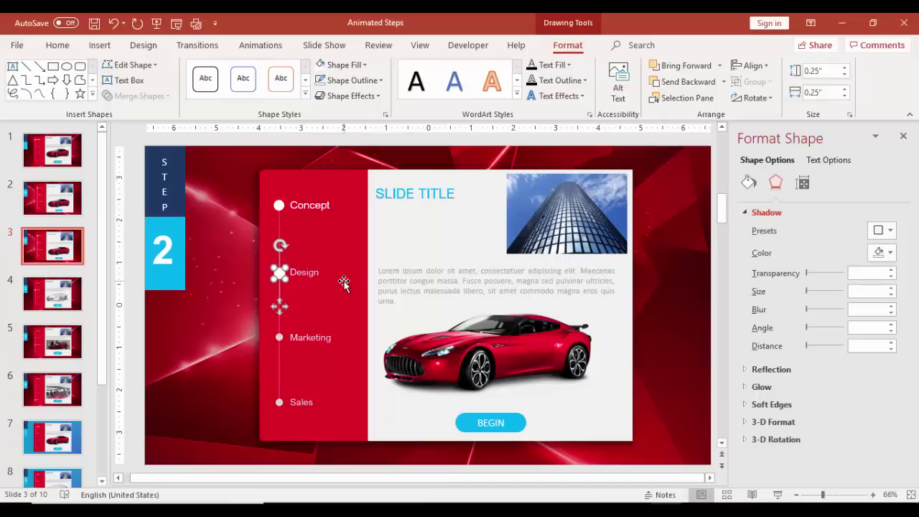
{"action": "key", "text": "Left"}
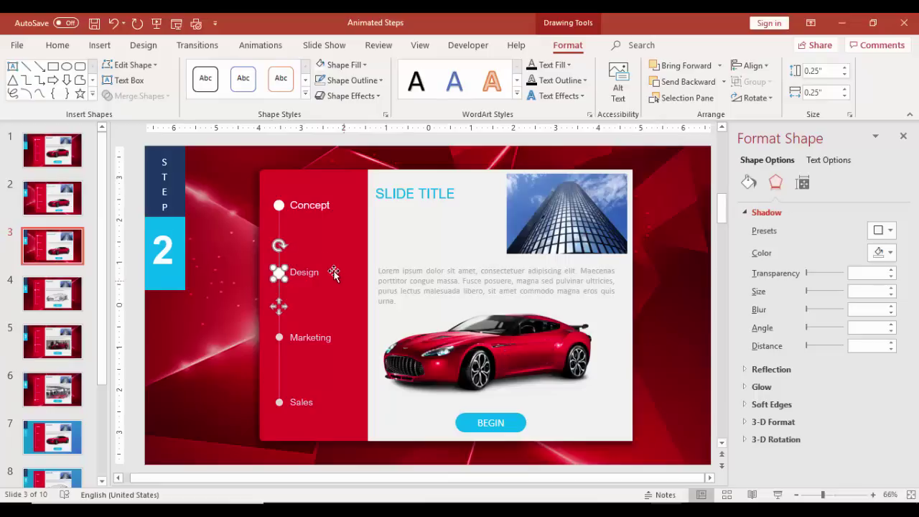
Copy the Concept label's emphasised formatting onto the Design label with Format Painter.
{"action": "left_click", "coordinate": [279, 206]}
{"action": "left_click", "coordinate": [307, 206]}
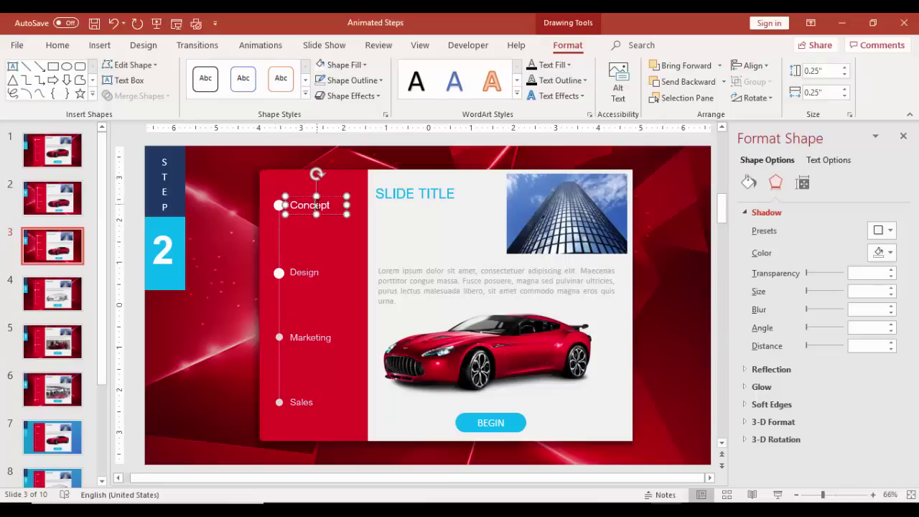
{"action": "left_click", "coordinate": [304, 196]}
{"action": "left_click", "coordinate": [56, 45]}
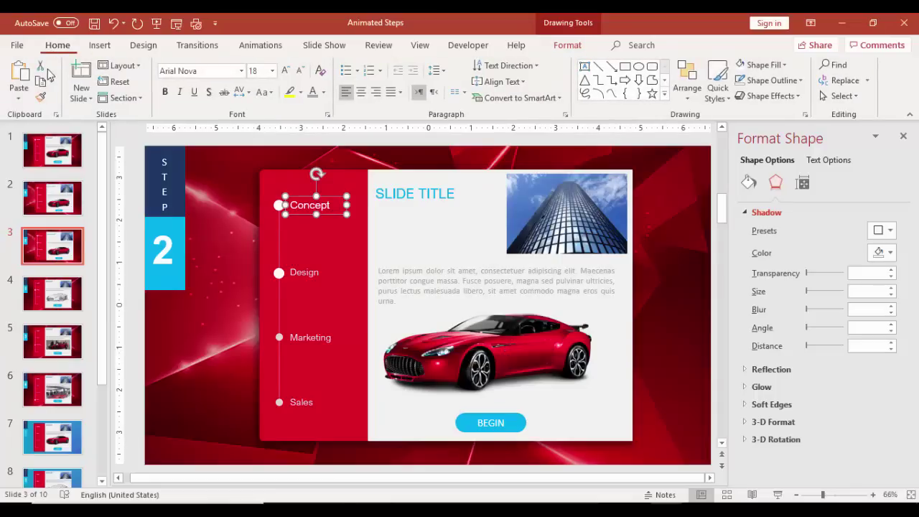
{"action": "left_click", "coordinate": [40, 95]}
{"action": "left_click", "coordinate": [305, 272]}
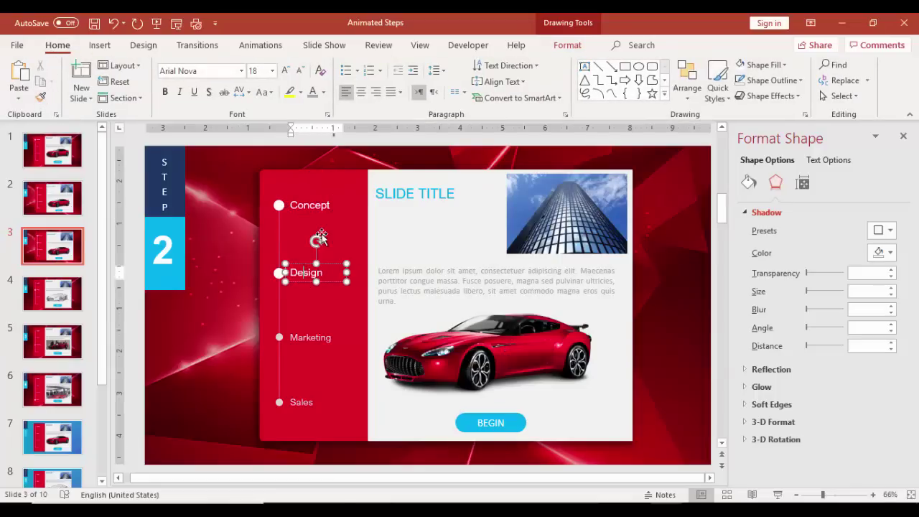
Copy the Marketing label's plain formatting onto the Concept label.
{"action": "left_click", "coordinate": [310, 203]}
{"action": "left_click", "coordinate": [308, 338]}
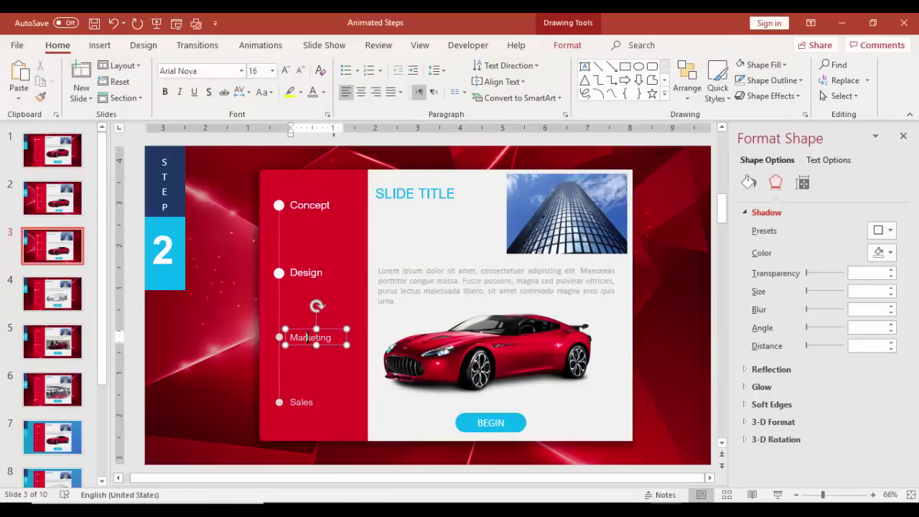
{"action": "left_click", "coordinate": [298, 331]}
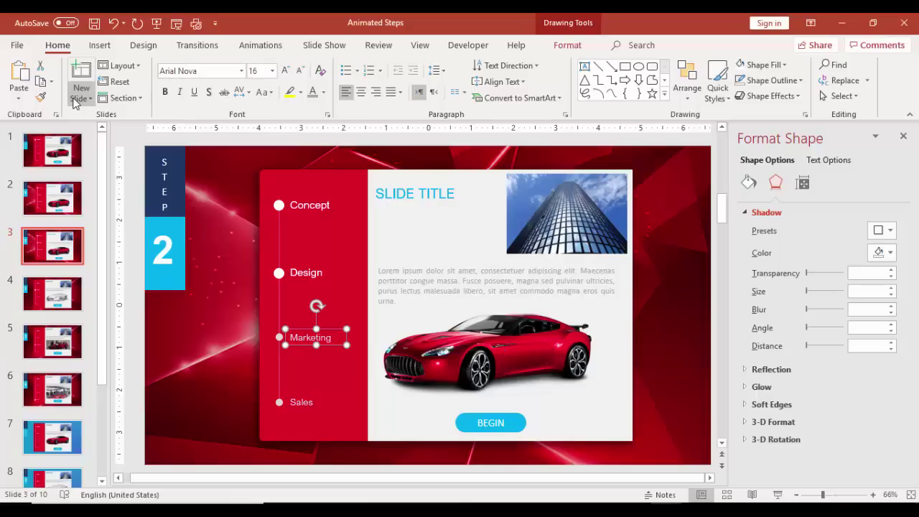
{"action": "left_click", "coordinate": [43, 99]}
{"action": "left_click", "coordinate": [318, 205]}
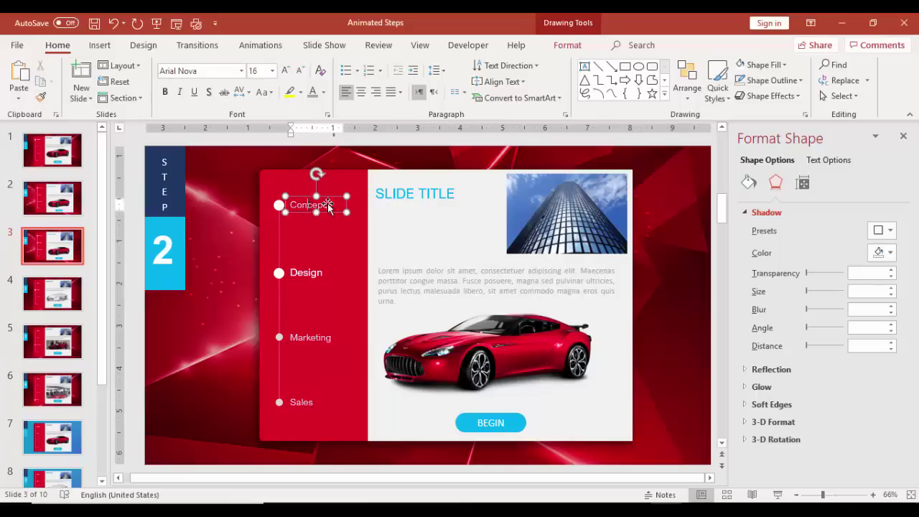
Give the Concept dot a grey fill, shrink it to 0.18" × 0.18", and realign it.
{"action": "left_click", "coordinate": [278, 205]}
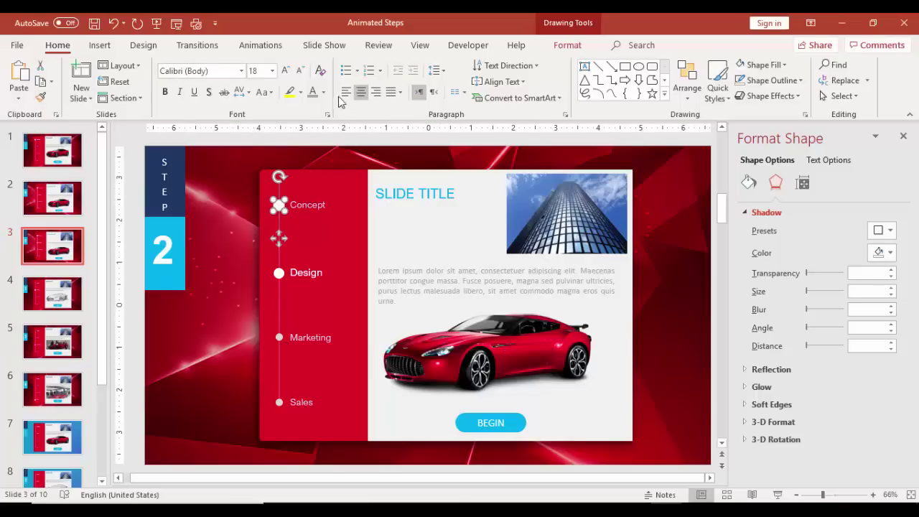
{"action": "left_click", "coordinate": [571, 44]}
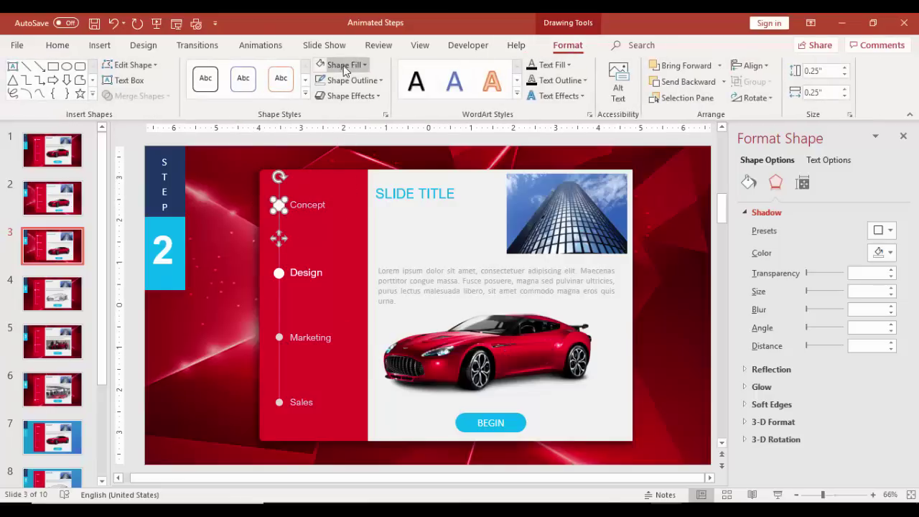
{"action": "left_click", "coordinate": [338, 65]}
{"action": "left_click", "coordinate": [319, 116]}
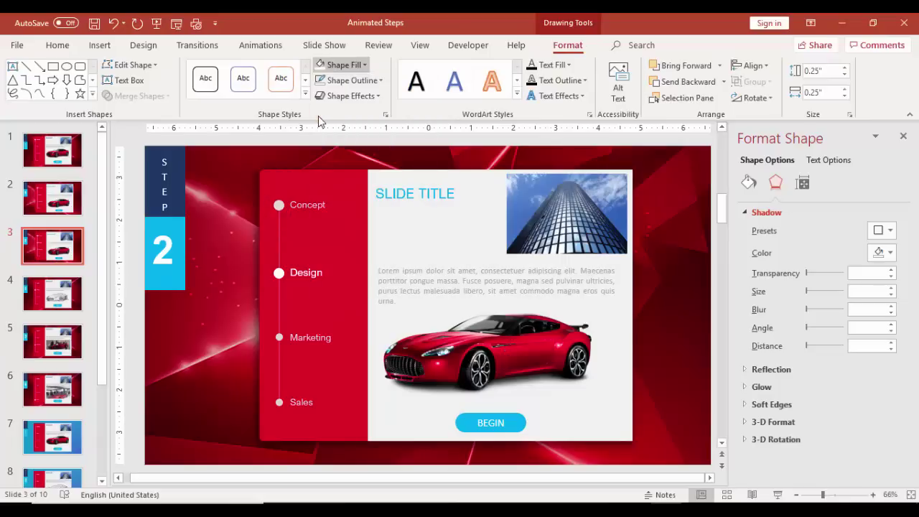
{"action": "left_click", "coordinate": [829, 69]}
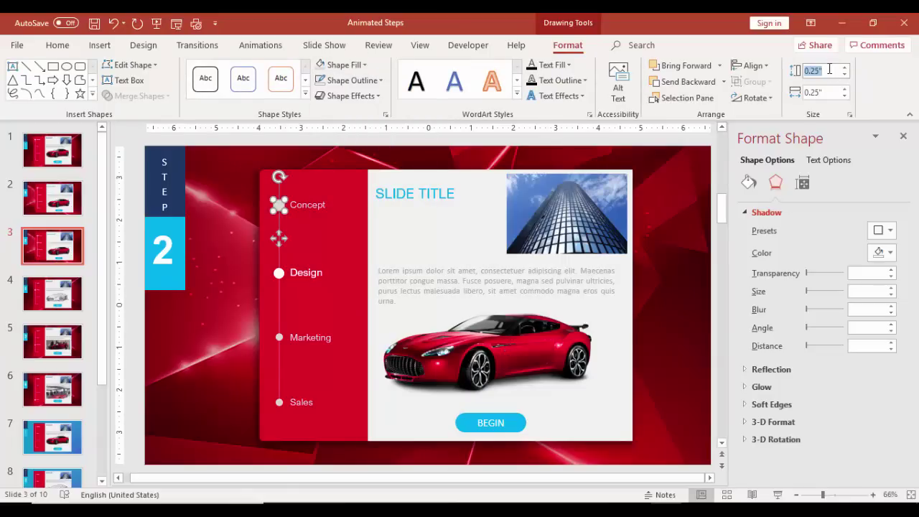
{"action": "type", "text": ".18"}
{"action": "left_click", "coordinate": [827, 92]}
{"action": "key", "text": "BackSpace"}
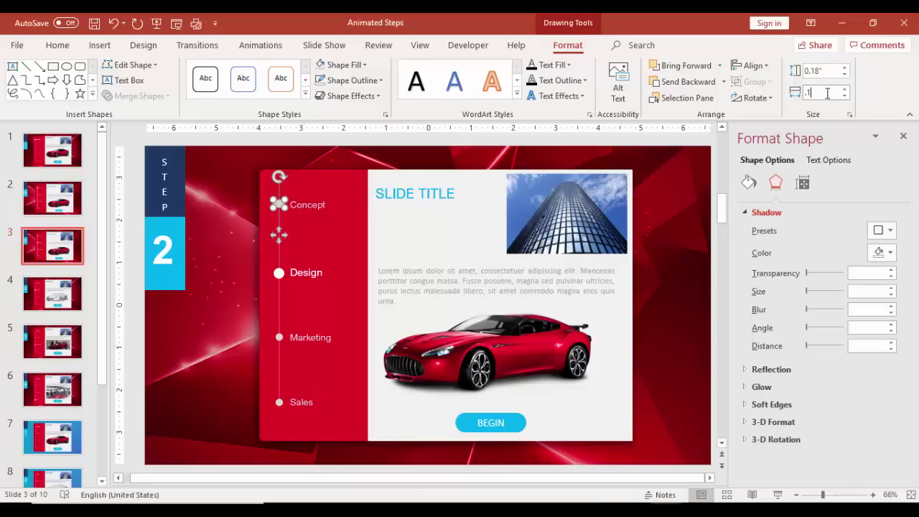
{"action": "key", "text": "Return"}
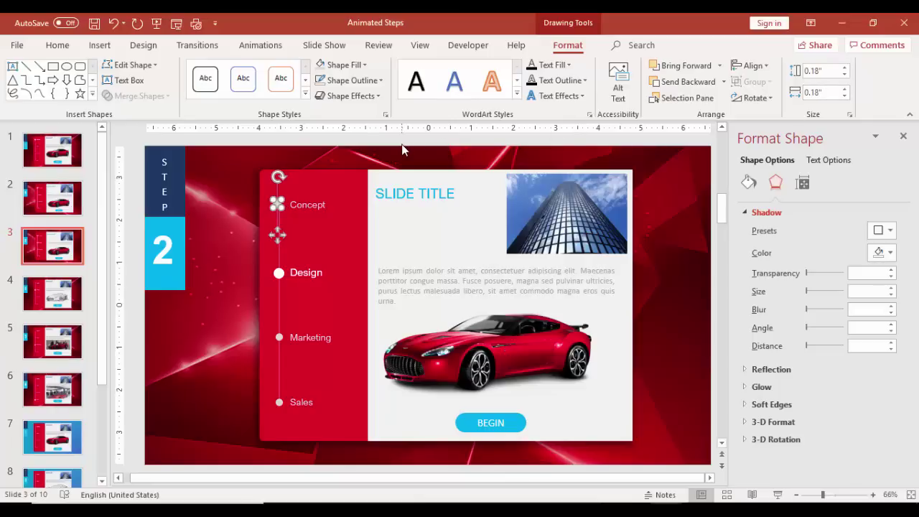
{"action": "key", "text": "ctrl+Right"}
{"action": "key", "text": "ctrl+Right"}
{"action": "key", "text": "ctrl+Right"}
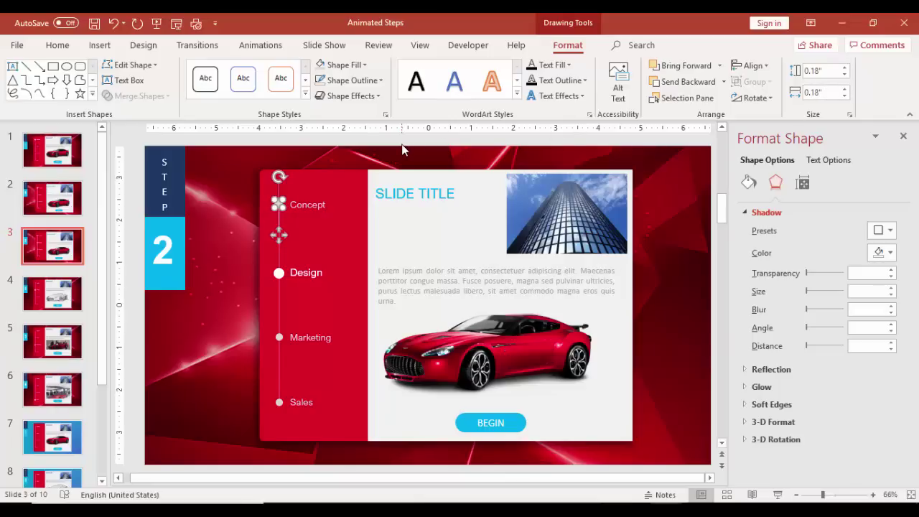
{"action": "key", "text": "ctrl+Right"}
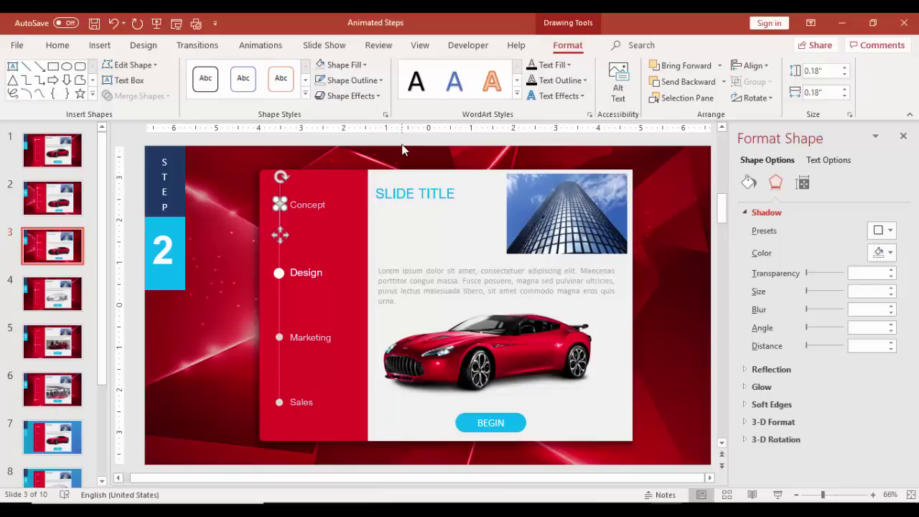
{"action": "key", "text": "ctrl+Left"}
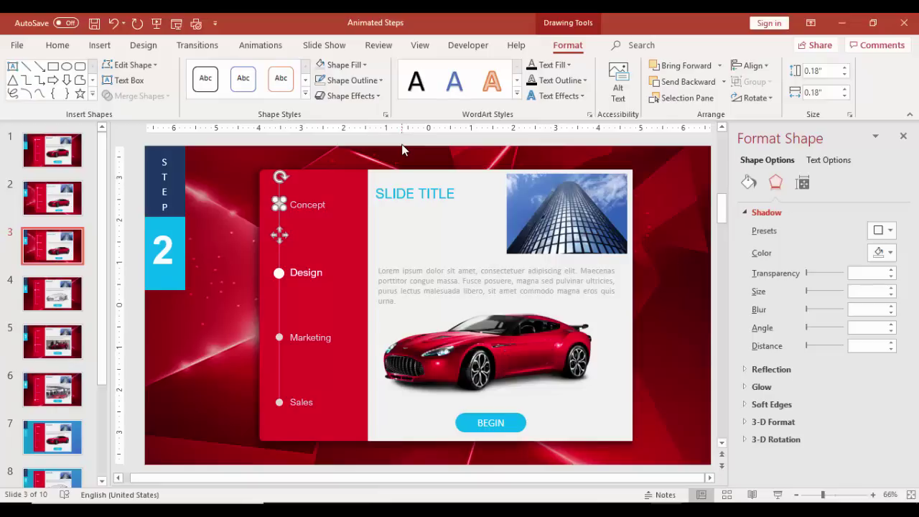
Replace the red car photo on slide 3 with the car drawing image.
{"action": "left_click", "coordinate": [507, 332]}
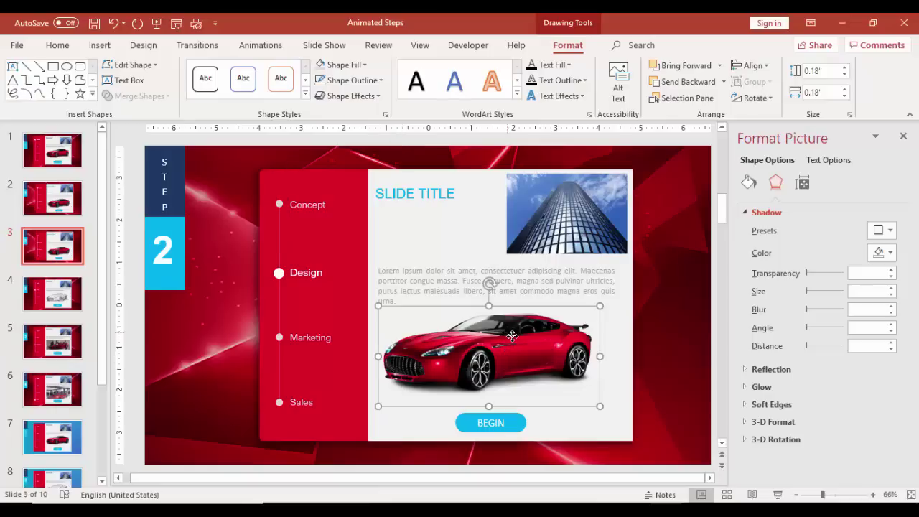
{"action": "left_click", "coordinate": [564, 45]}
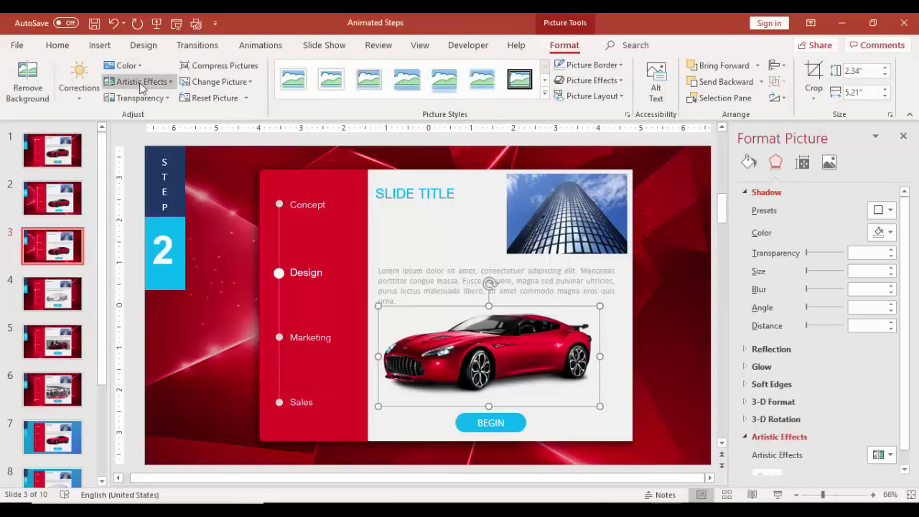
{"action": "left_click", "coordinate": [232, 83]}
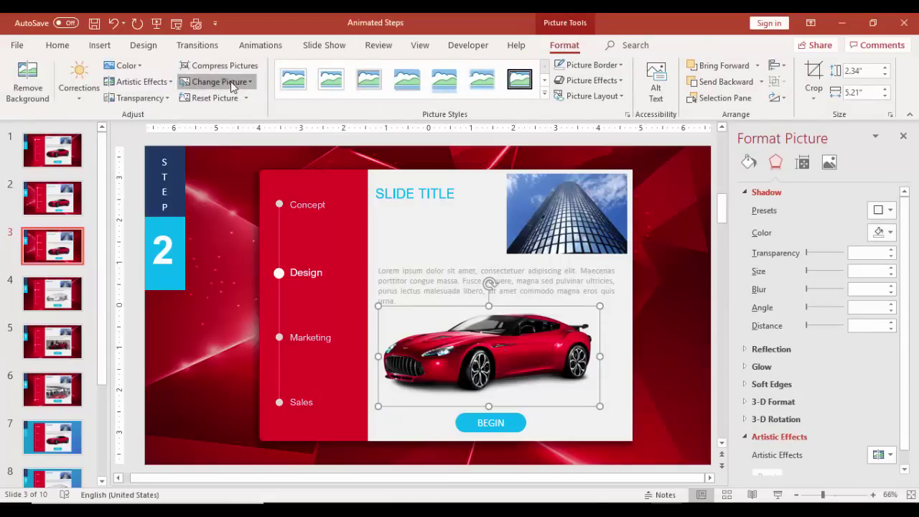
{"action": "left_click", "coordinate": [232, 102]}
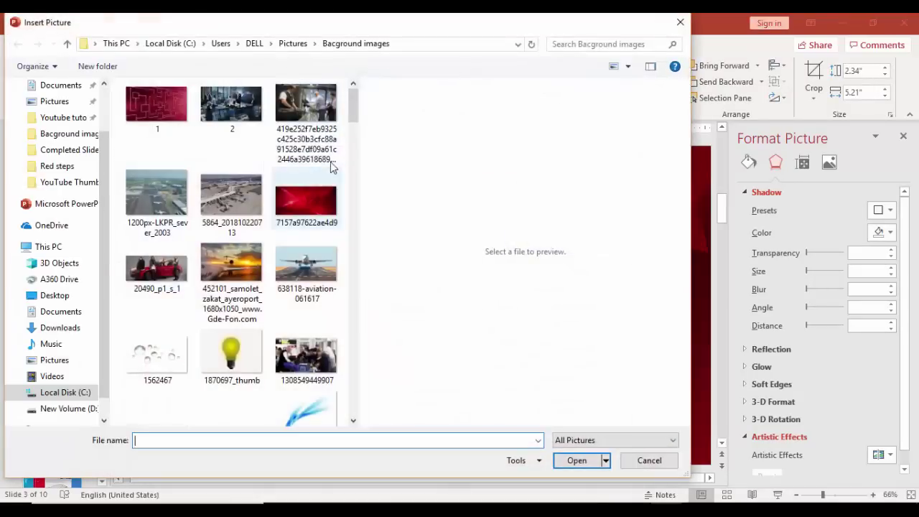
{"action": "scroll", "coordinate": [328, 164], "scroll_direction": "down", "scroll_amount": 2}
{"action": "left_click_drag", "start_coordinate": [356, 124], "coordinate": [355, 199]}
{"action": "left_click", "coordinate": [239, 268]}
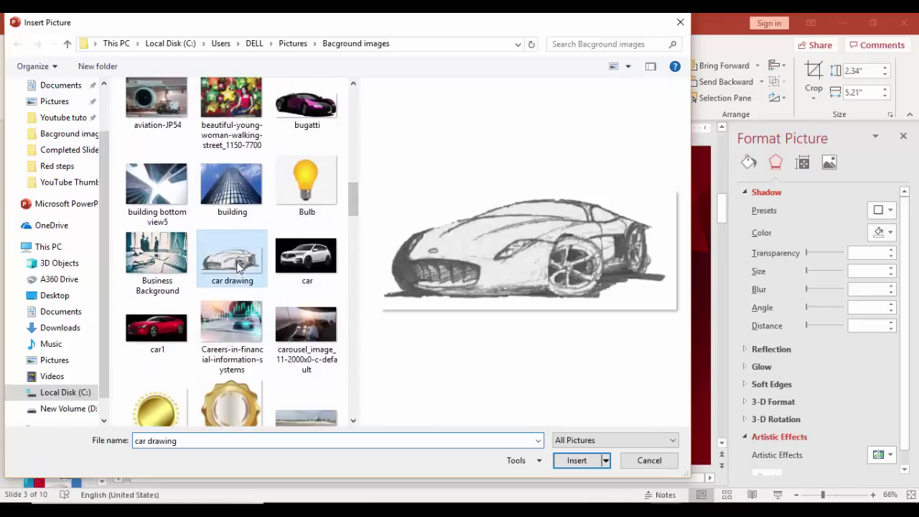
{"action": "left_click", "coordinate": [579, 463]}
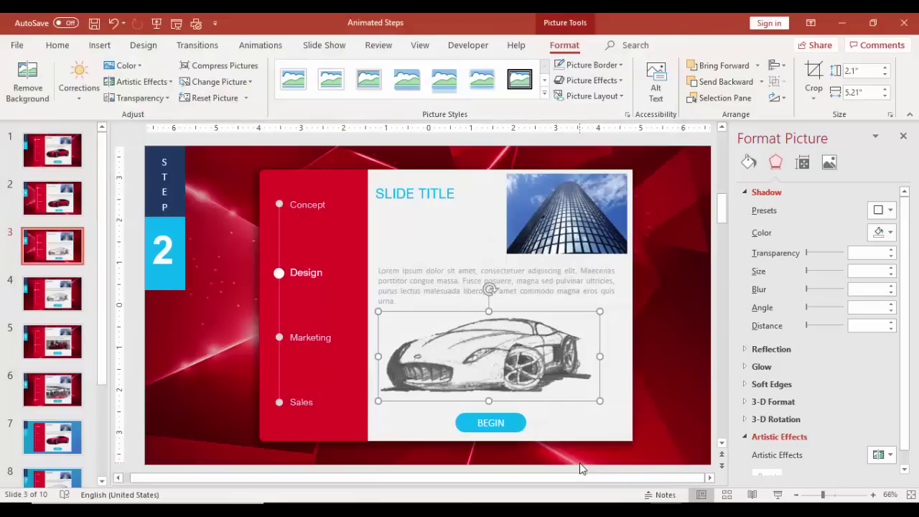
Relabel the button NEXT and return to the Step 1 slide.
{"action": "left_click", "coordinate": [486, 423]}
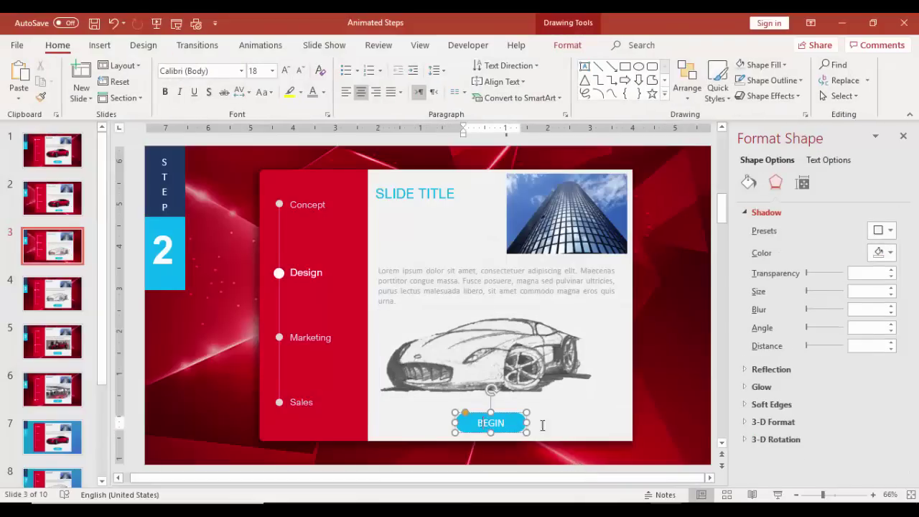
{"action": "key", "text": "ctrl+a"}
{"action": "type", "text": "NEX"}
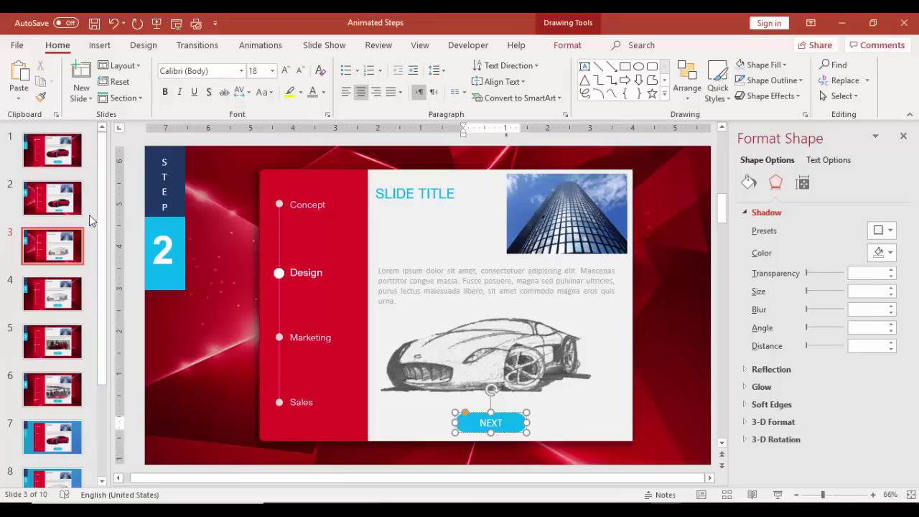
{"action": "left_click", "coordinate": [61, 196]}
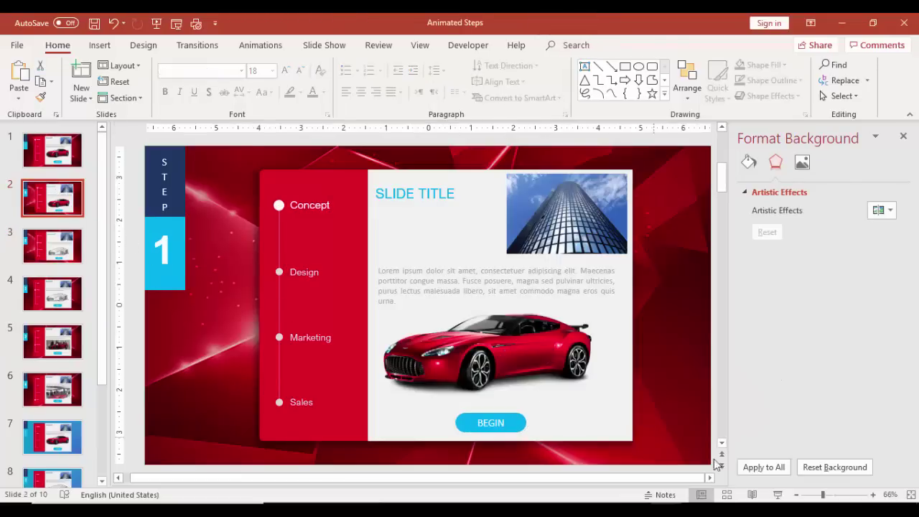
Preview the Step 1 to Step 2 transition as a slide show, then exit to editing.
{"action": "left_click", "coordinate": [778, 496]}
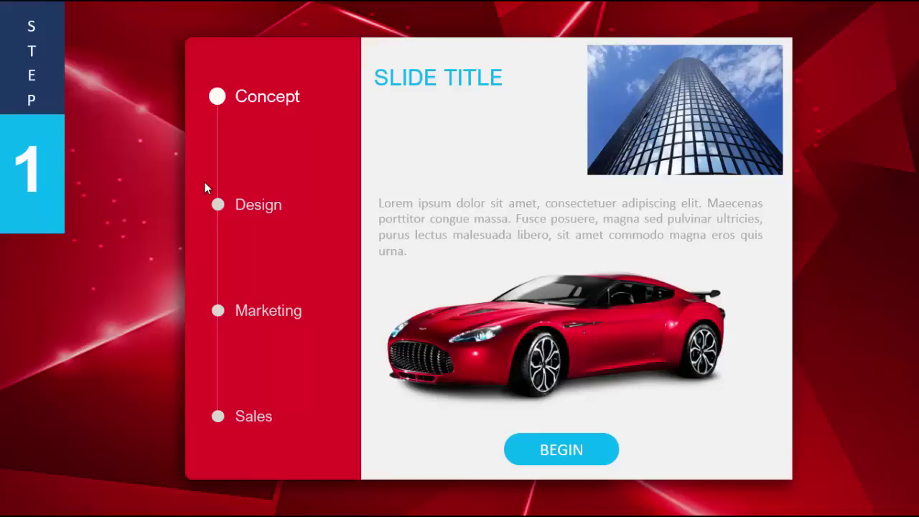
{"action": "left_click", "coordinate": [855, 200]}
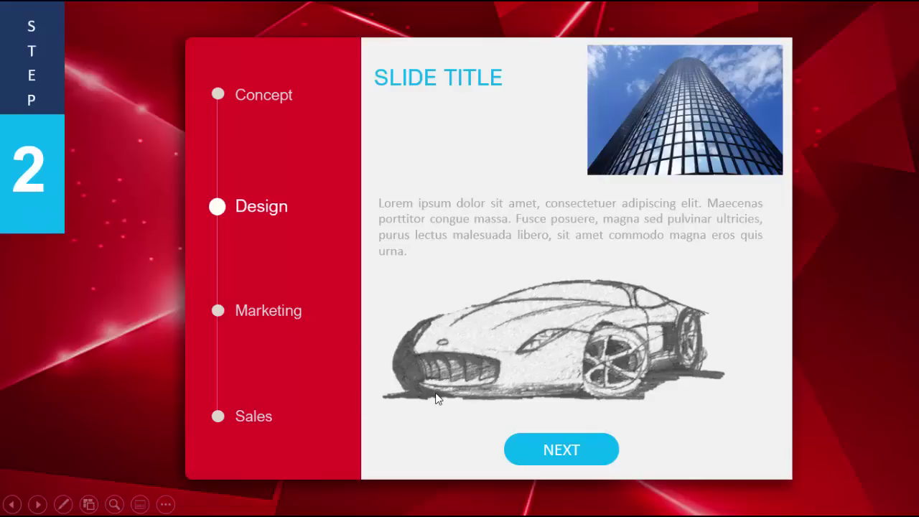
{"action": "key", "text": "Escape"}
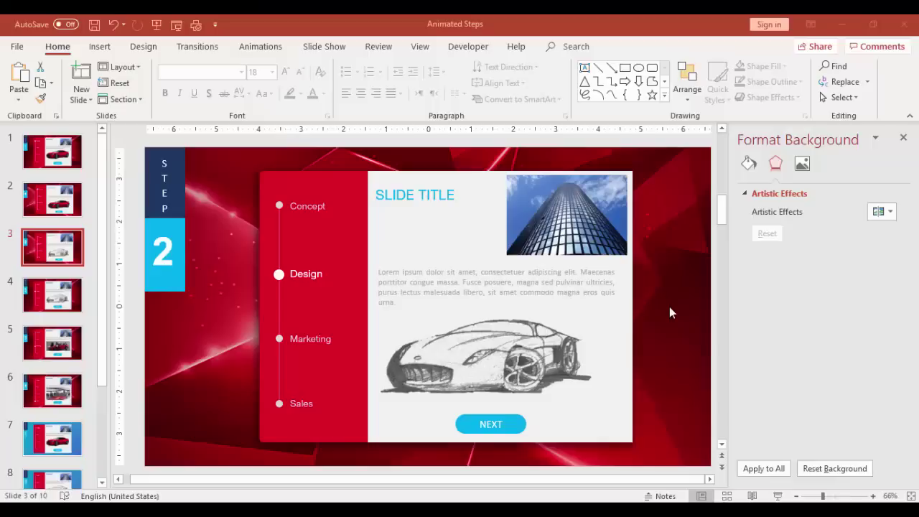
Duplicate the Step 2 slide as slide 4 and change the STEP number to 3.
{"action": "right_click", "coordinate": [56, 251]}
{"action": "left_click", "coordinate": [101, 343]}
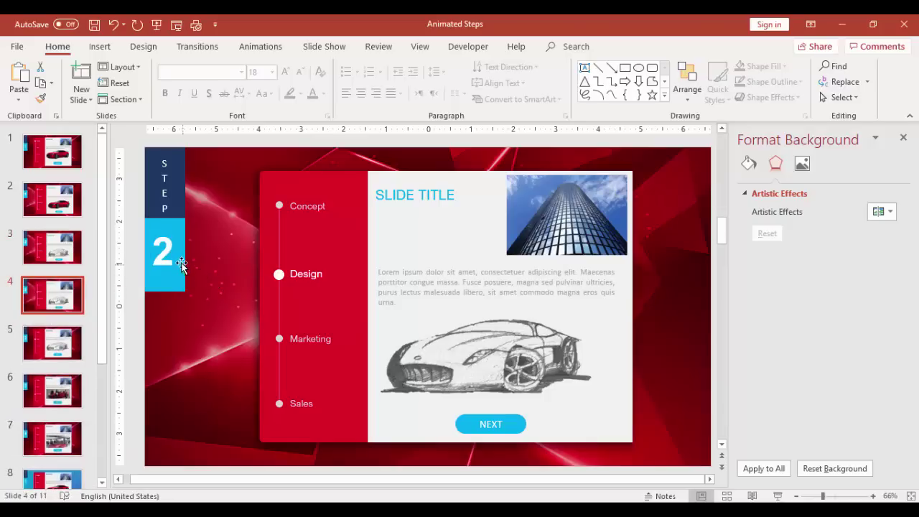
{"action": "left_click", "coordinate": [166, 251]}
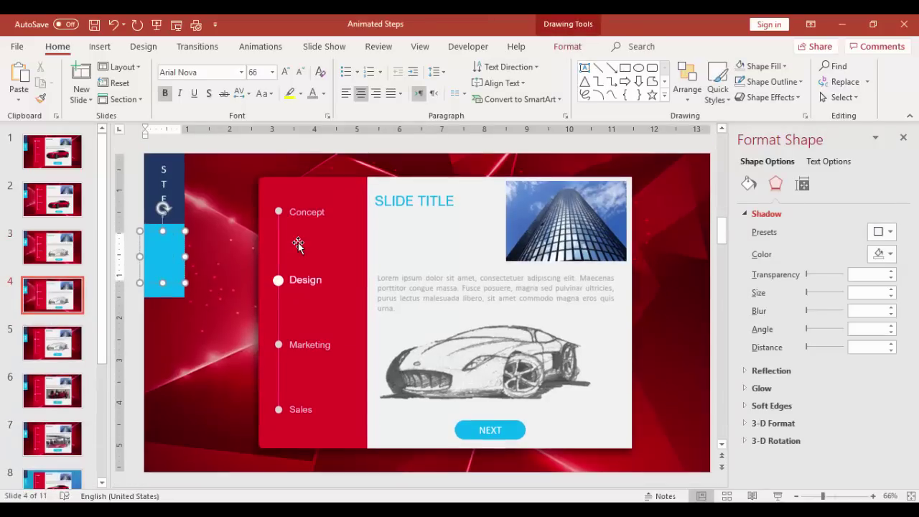
{"action": "type", "text": "3"}
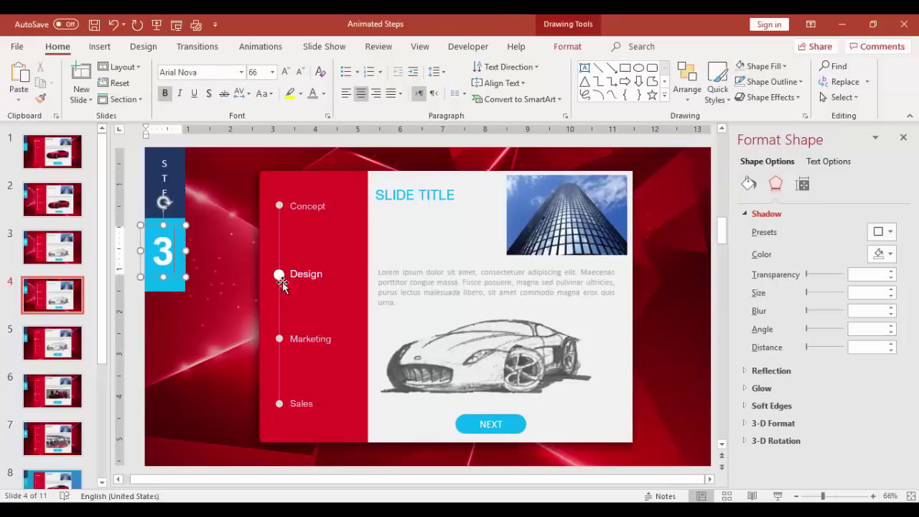
Format-paint Design's emphasised style onto Marketing and Concept's plain style onto Design.
{"action": "left_click", "coordinate": [302, 278]}
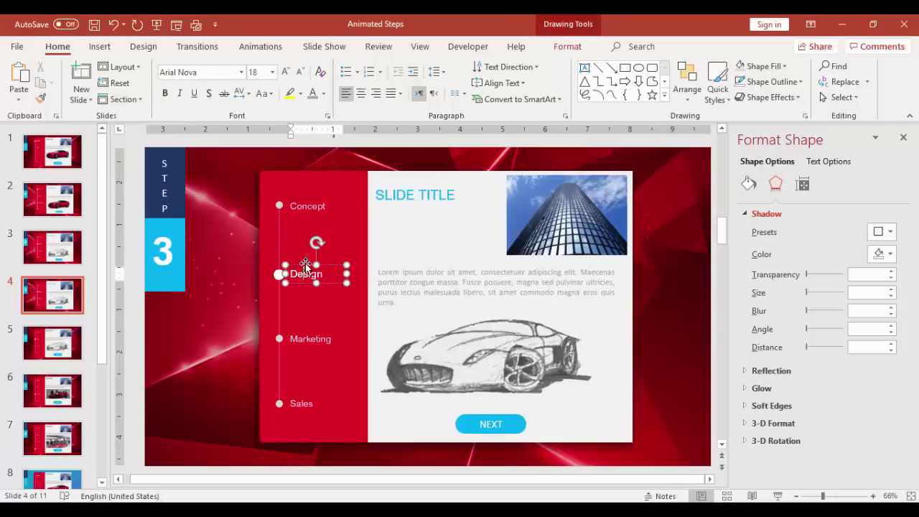
{"action": "left_click", "coordinate": [305, 267]}
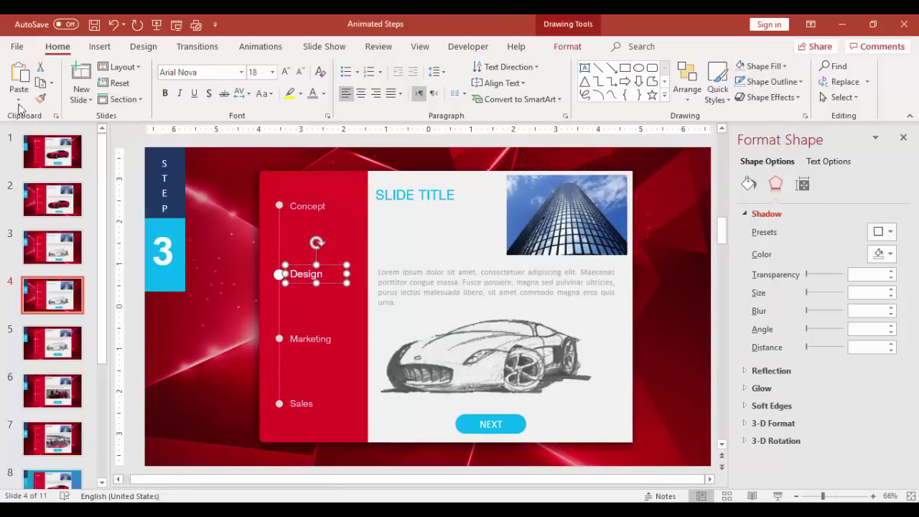
{"action": "left_click", "coordinate": [39, 101]}
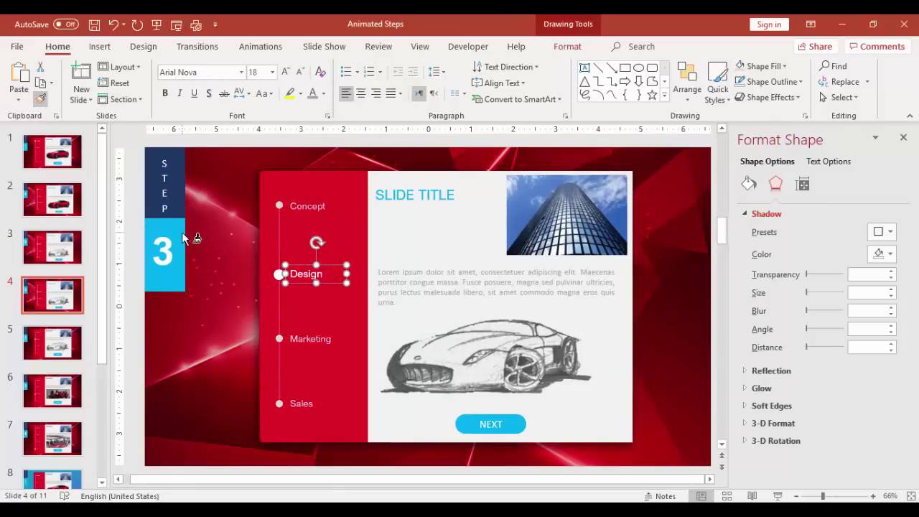
{"action": "left_click", "coordinate": [308, 337]}
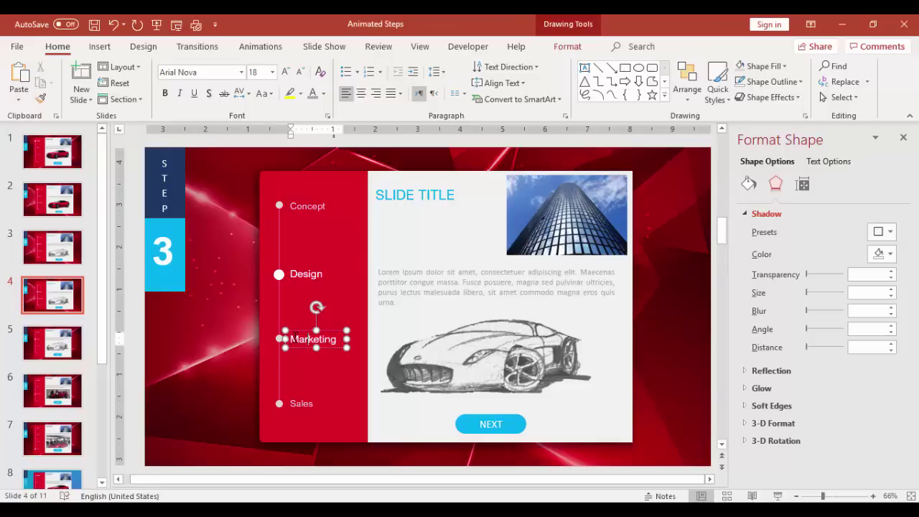
{"action": "left_click", "coordinate": [307, 206]}
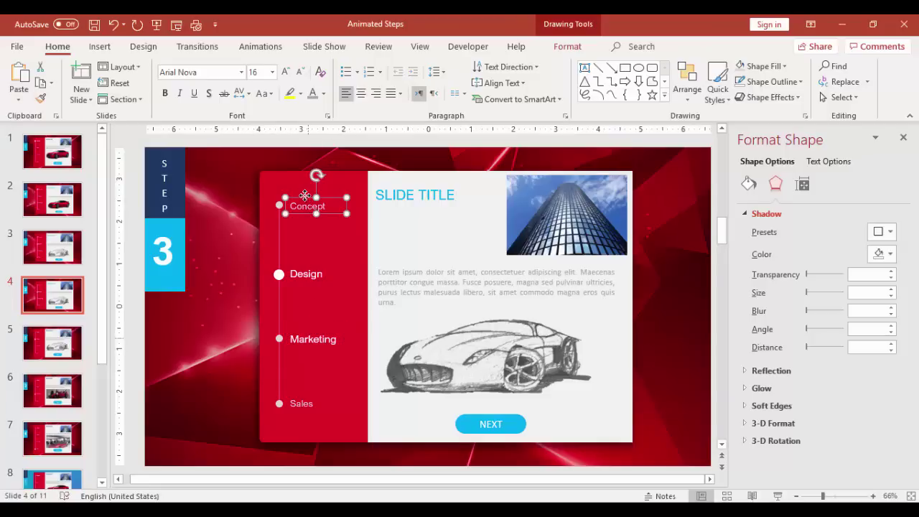
{"action": "left_click", "coordinate": [40, 98]}
{"action": "left_click", "coordinate": [305, 276]}
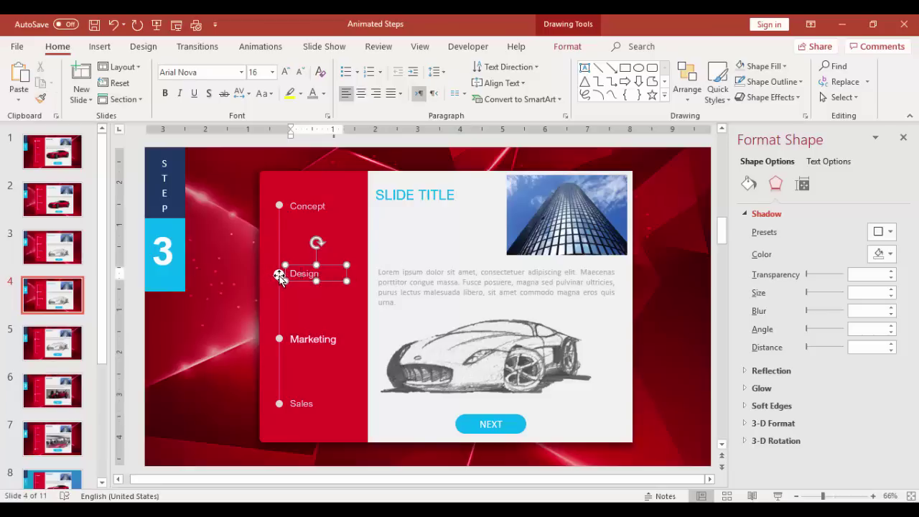
{"action": "left_click", "coordinate": [279, 275]}
Shrink the Design dot to 0.18" × 0.18".
{"action": "left_click", "coordinate": [567, 46]}
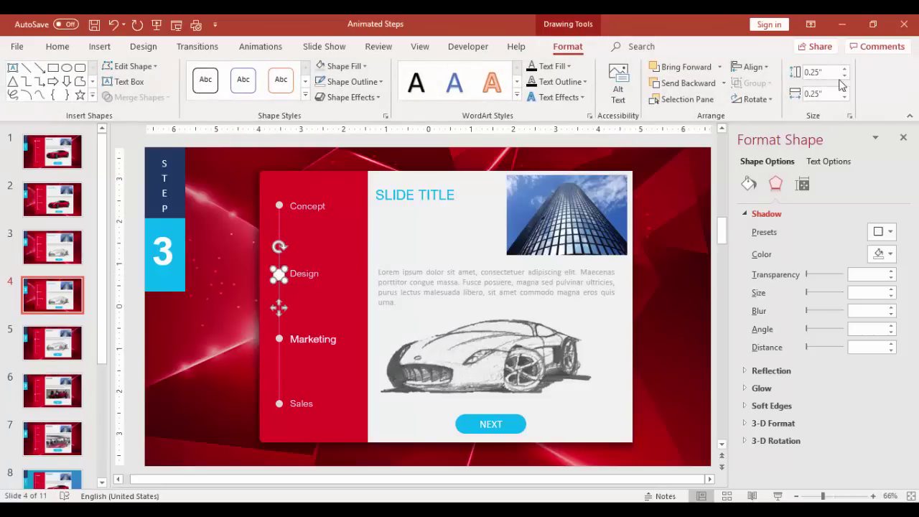
{"action": "left_click", "coordinate": [833, 73]}
{"action": "type", "text": ".18"}
{"action": "left_click", "coordinate": [825, 91]}
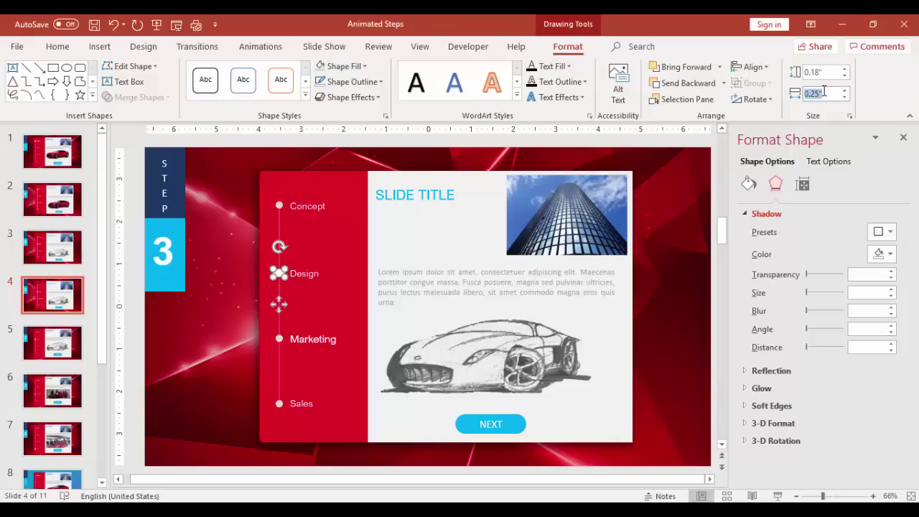
{"action": "type", "text": ".18"}
{"action": "key", "text": "Return"}
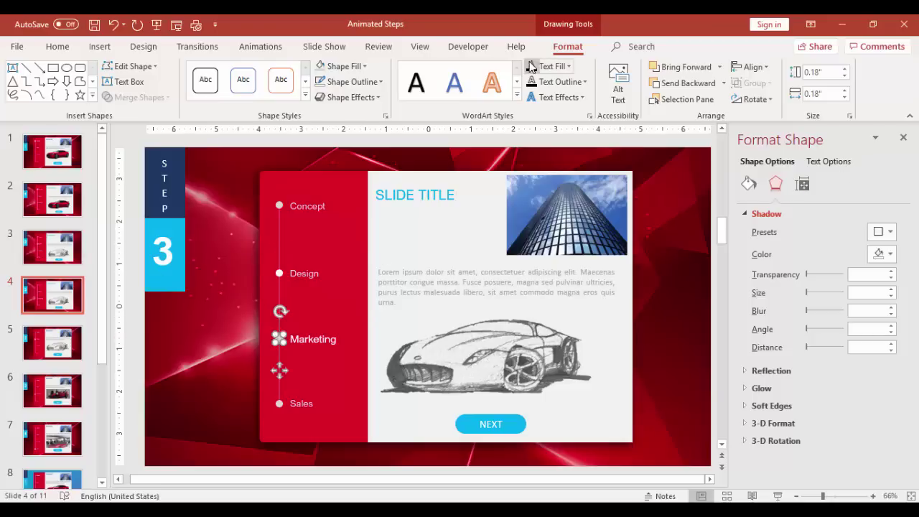
{"action": "left_click", "coordinate": [360, 72]}
{"action": "key", "text": "Escape"}
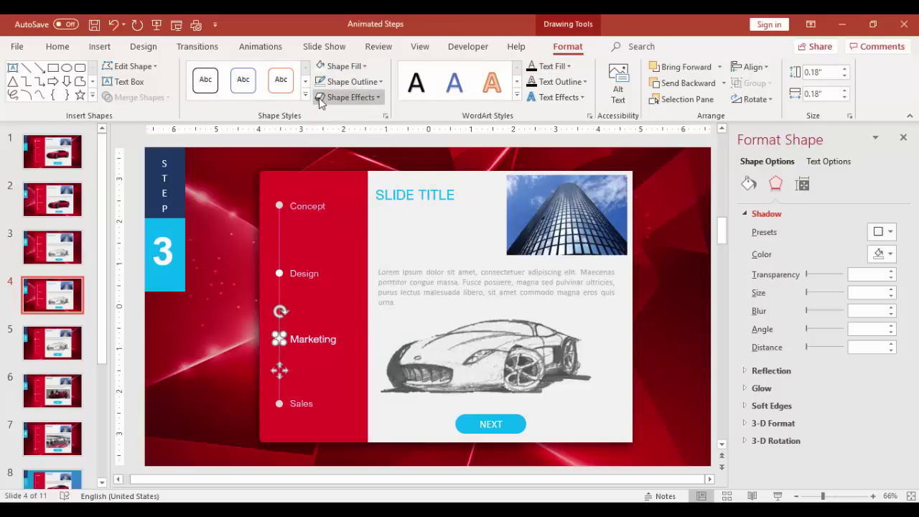
Enlarge the Marketing dot to 0.25" × 0.25" and nudge it slightly left.
{"action": "left_click", "coordinate": [820, 71]}
{"action": "key", "text": "BackSpace"}
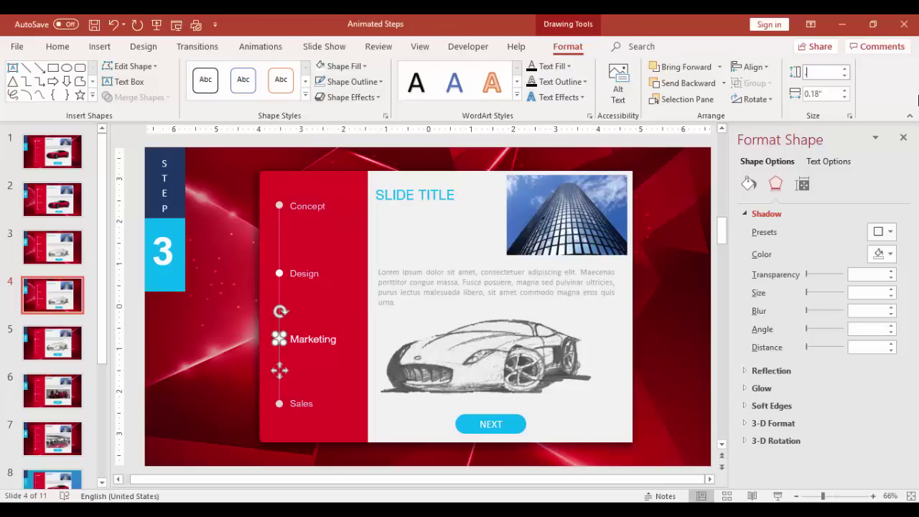
{"action": "type", "text": ".25"}
{"action": "left_click", "coordinate": [830, 95]}
{"action": "key", "text": "BackSpace"}
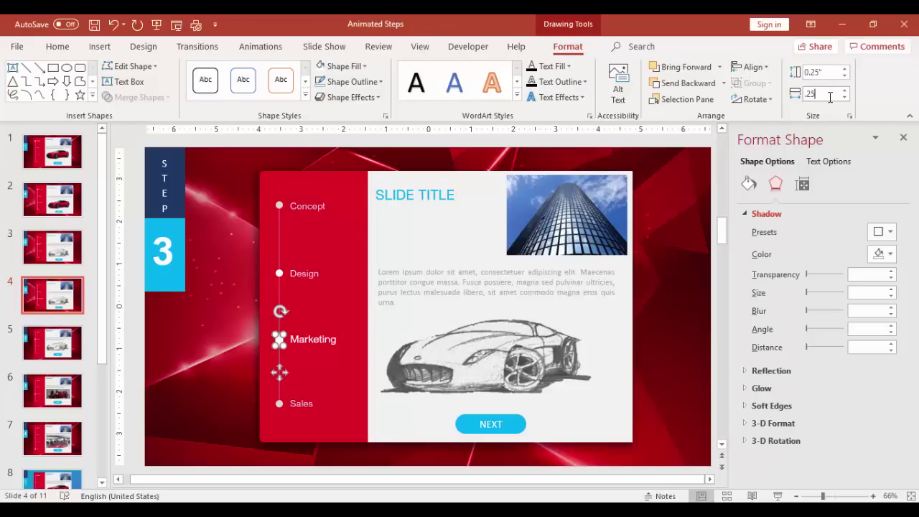
{"action": "type", "text": ".25"}
{"action": "key", "text": "Return"}
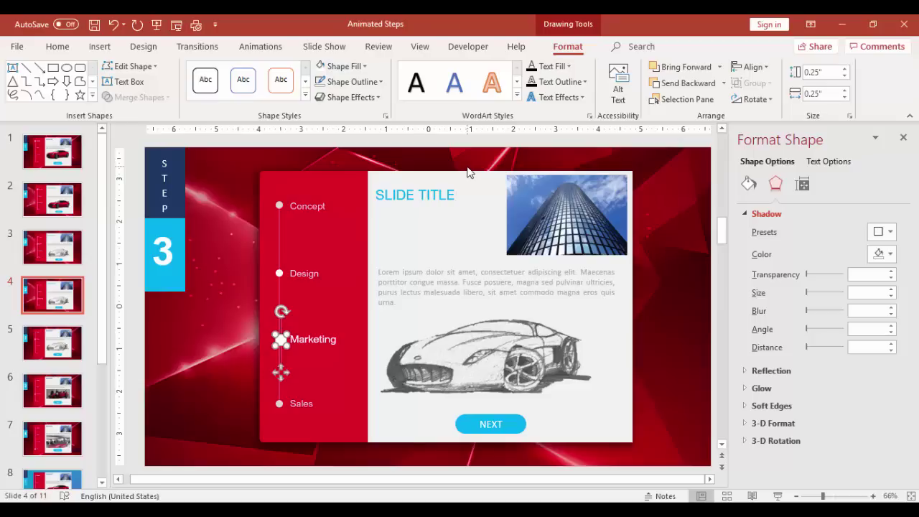
{"action": "key", "text": "Left"}
{"action": "key", "text": "ctrl+Left"}
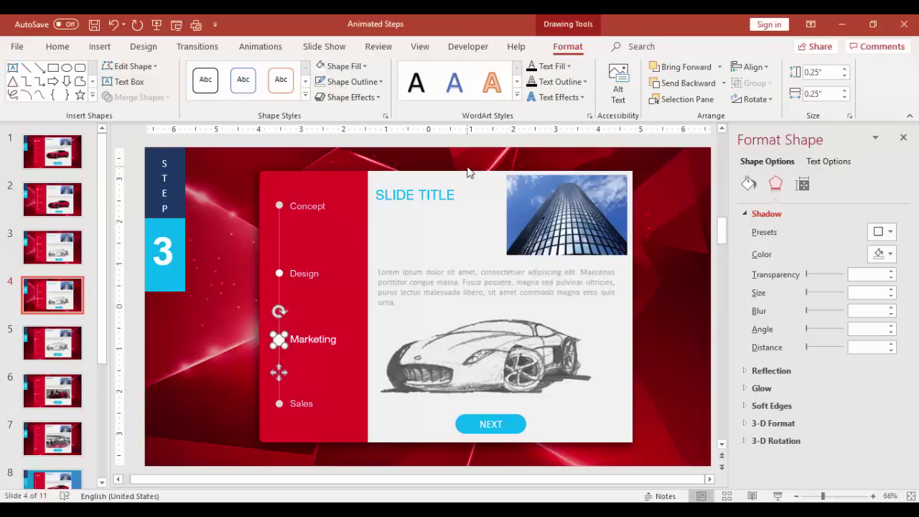
{"action": "left_click", "coordinate": [496, 350]}
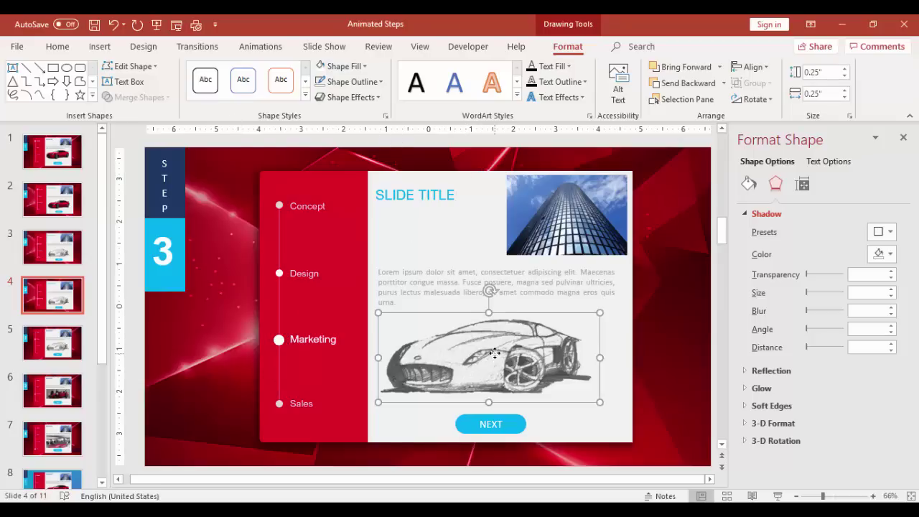
Swap the car sketch for the 20490_p1_s_1 photo and enlarge it to 2.24" × 5.52".
{"action": "left_click", "coordinate": [565, 46]}
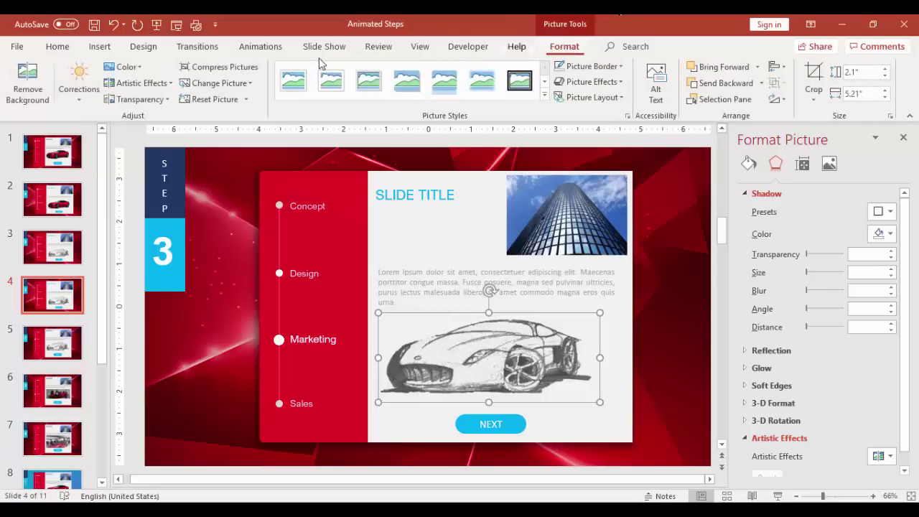
{"action": "left_click", "coordinate": [207, 84]}
{"action": "left_click", "coordinate": [217, 99]}
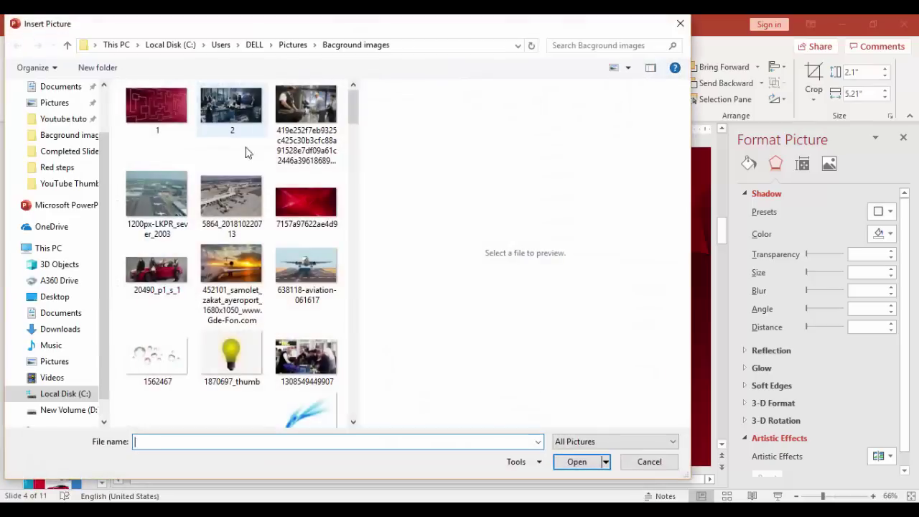
{"action": "scroll", "coordinate": [350, 111], "scroll_direction": "down", "scroll_amount": 4}
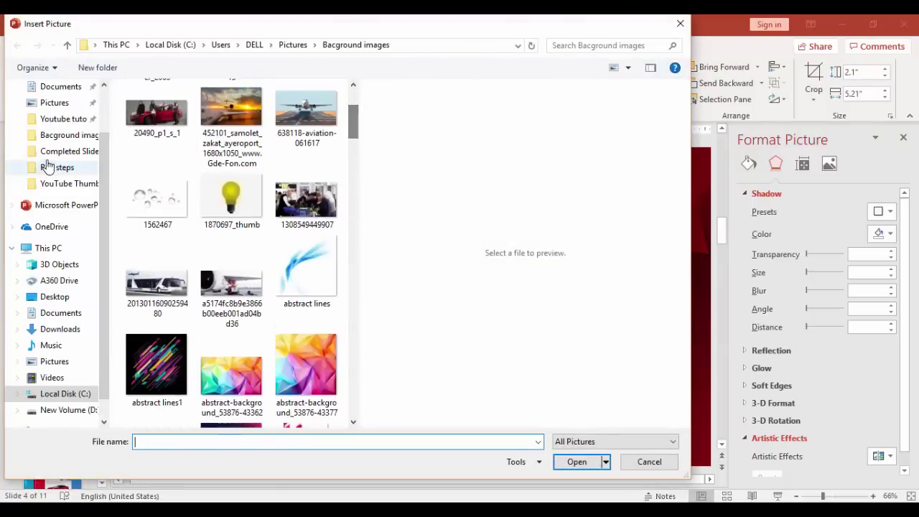
{"action": "double_click", "coordinate": [132, 119]}
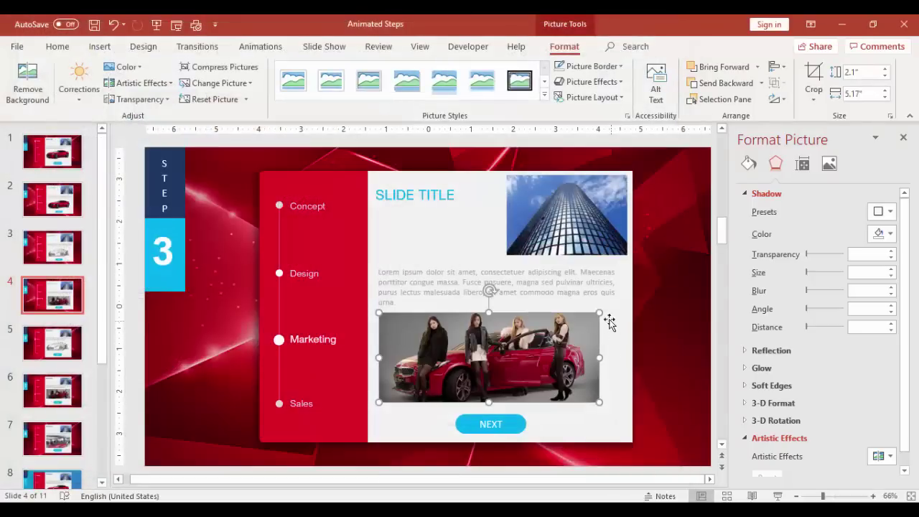
{"action": "left_click_drag", "start_coordinate": [599, 313], "coordinate": [614, 310]}
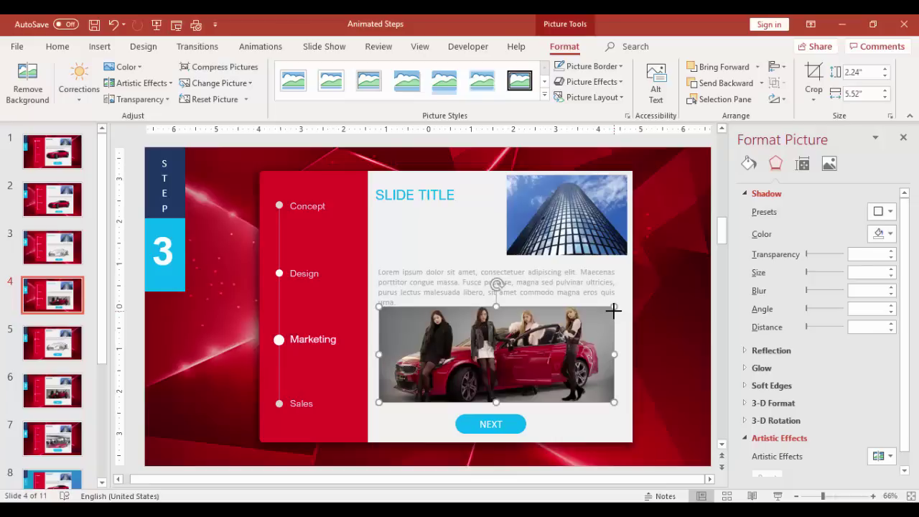
{"action": "left_click", "coordinate": [676, 408]}
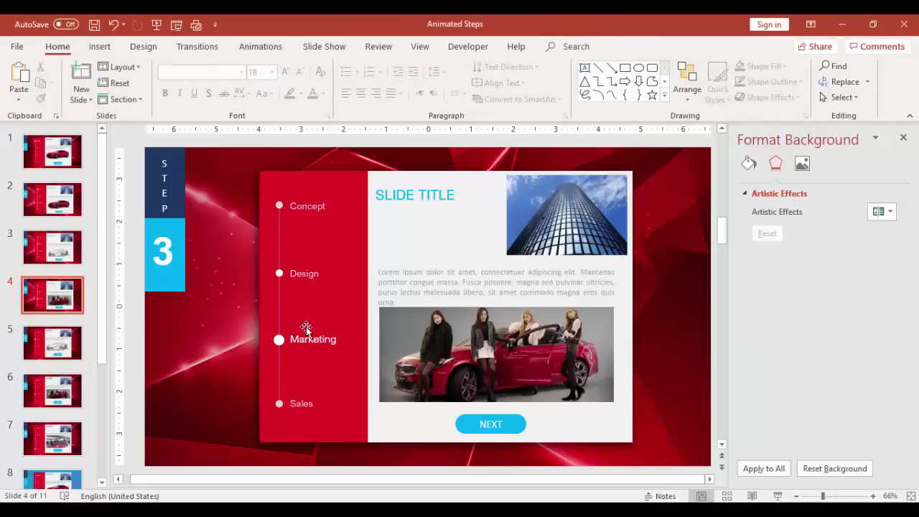